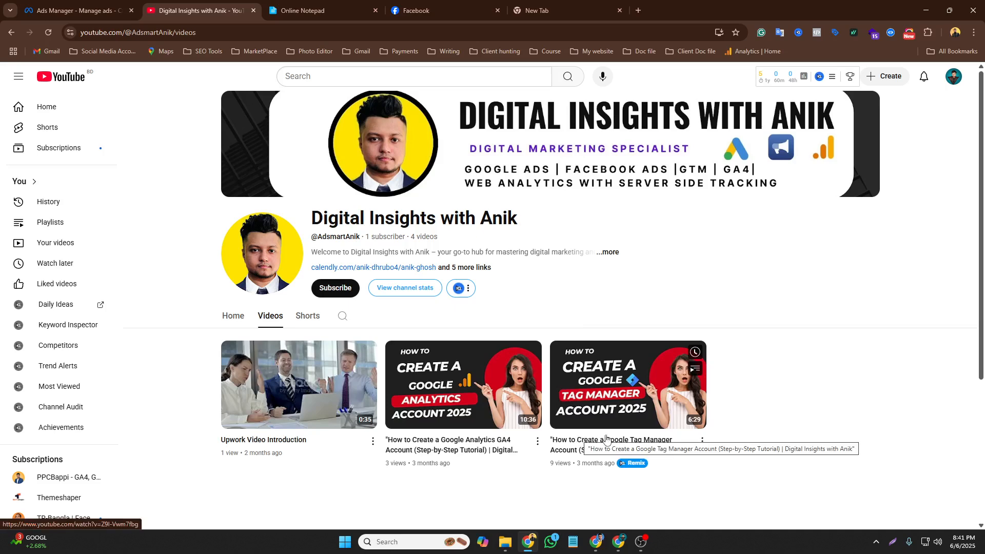
Start a new manual engagement campaign with the Auction buying type
left_click(77, 10)
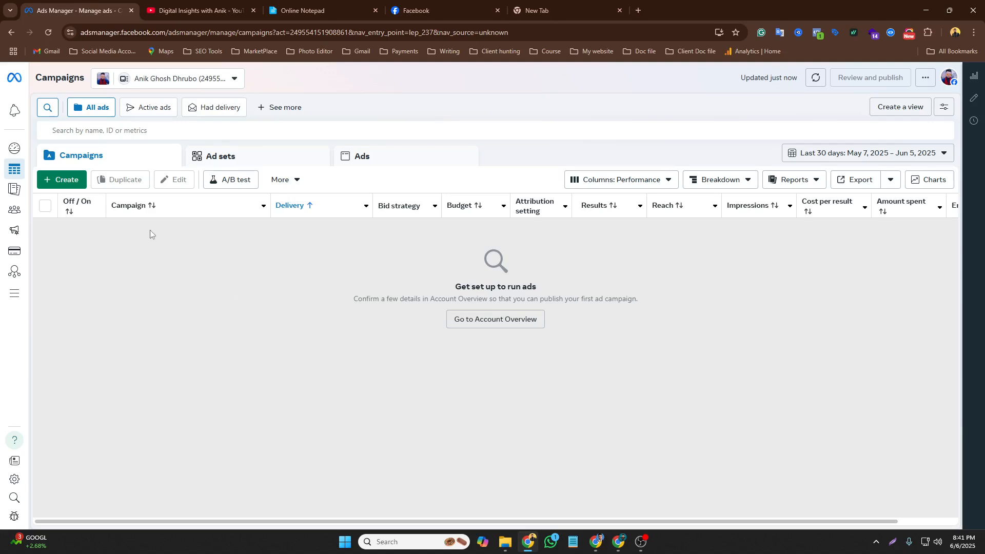
left_click(63, 184)
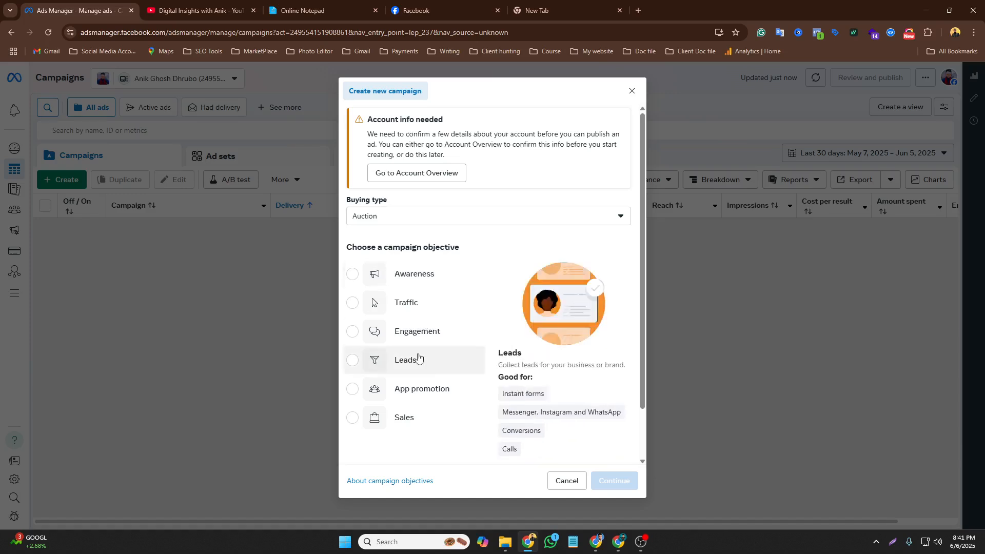
left_click(353, 333)
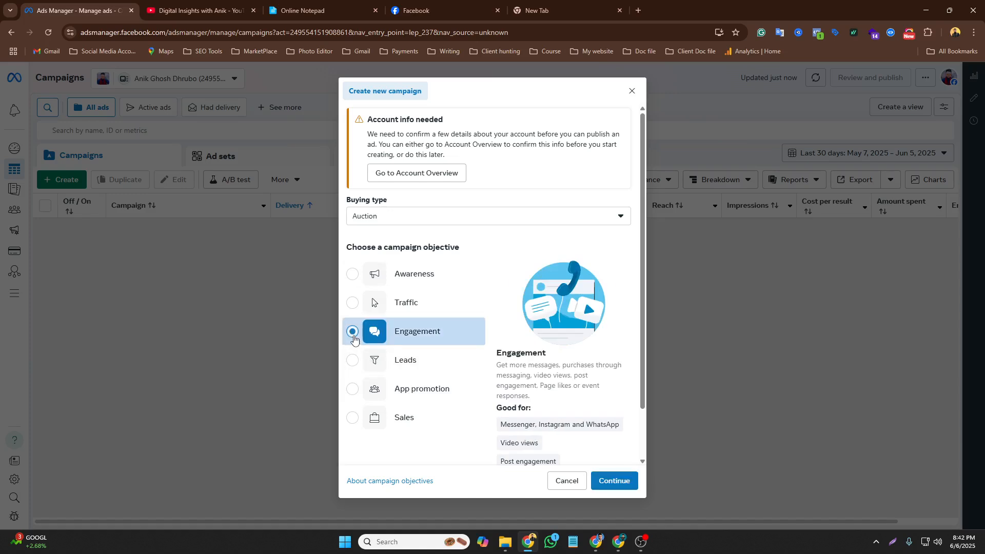
scroll(462, 390, "down", 1)
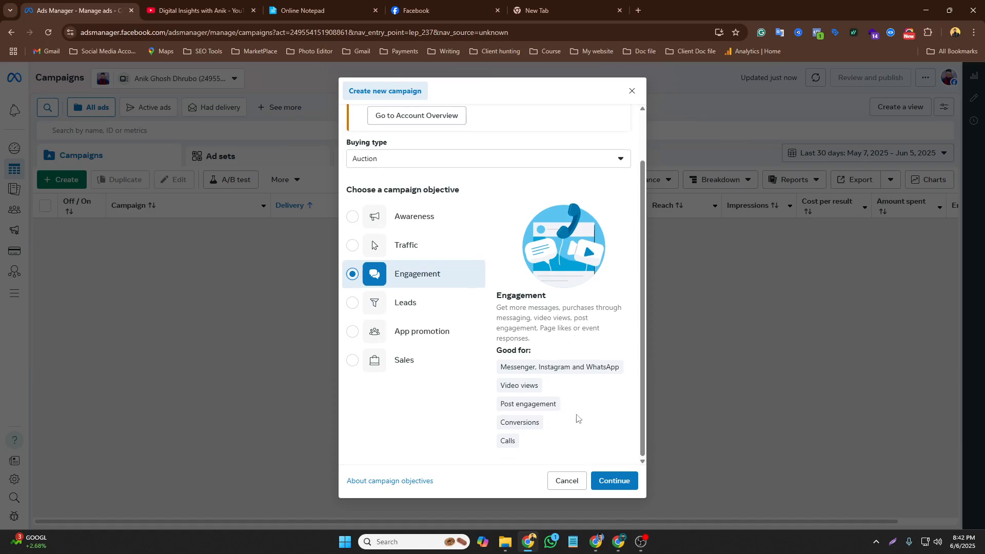
left_click(610, 484)
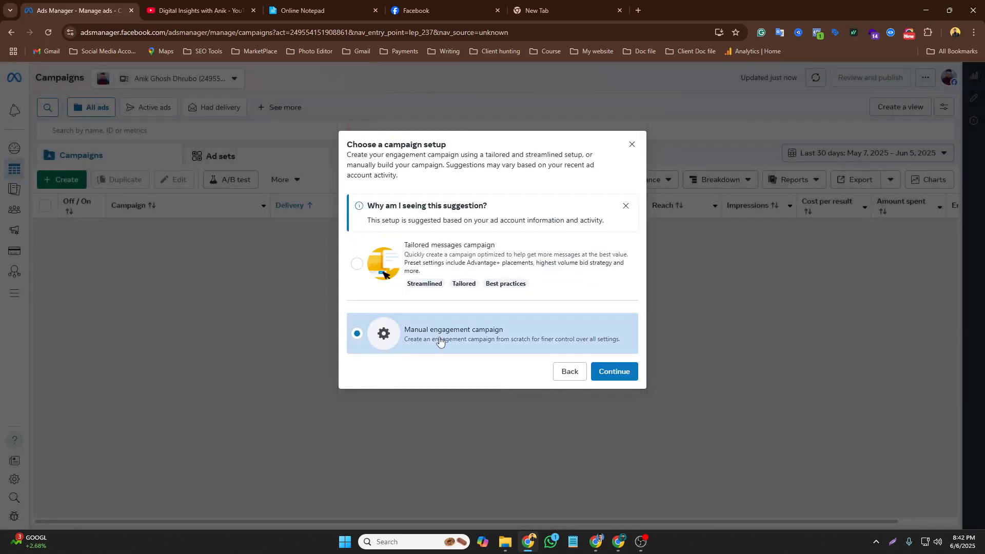
left_click(633, 375)
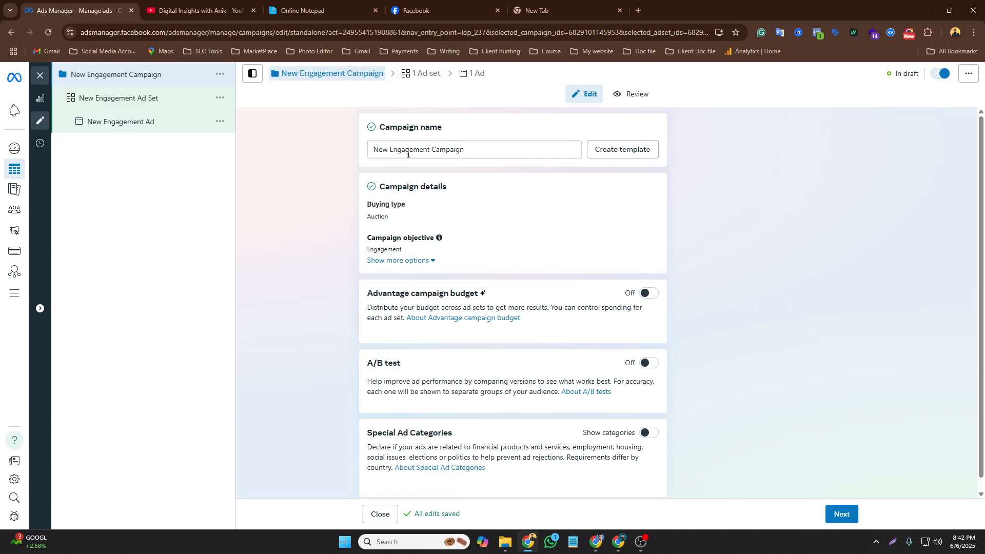
Copy the campaign name line from the online notepad
left_click(314, 7)
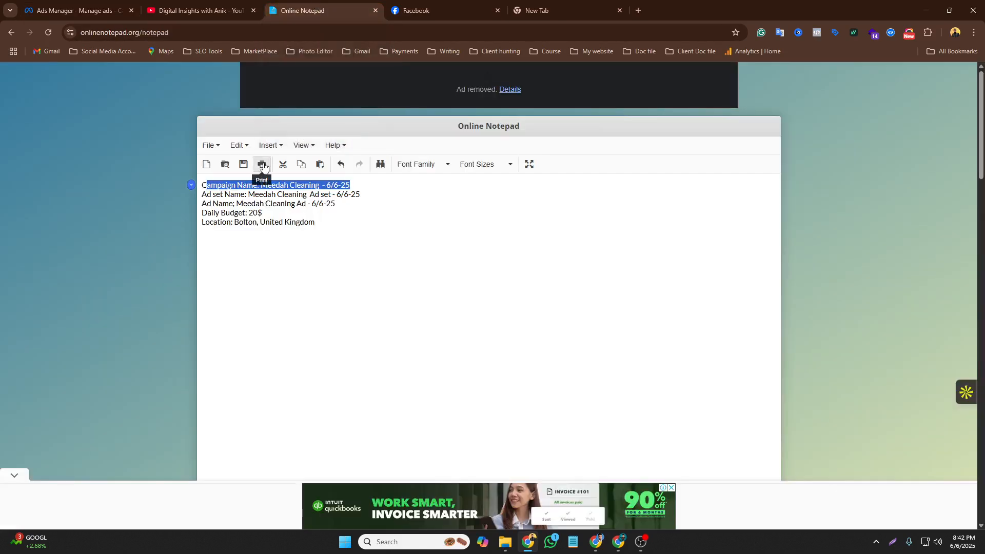
left_click(202, 186)
left_click_drag(203, 186, 349, 185)
right_click(340, 186)
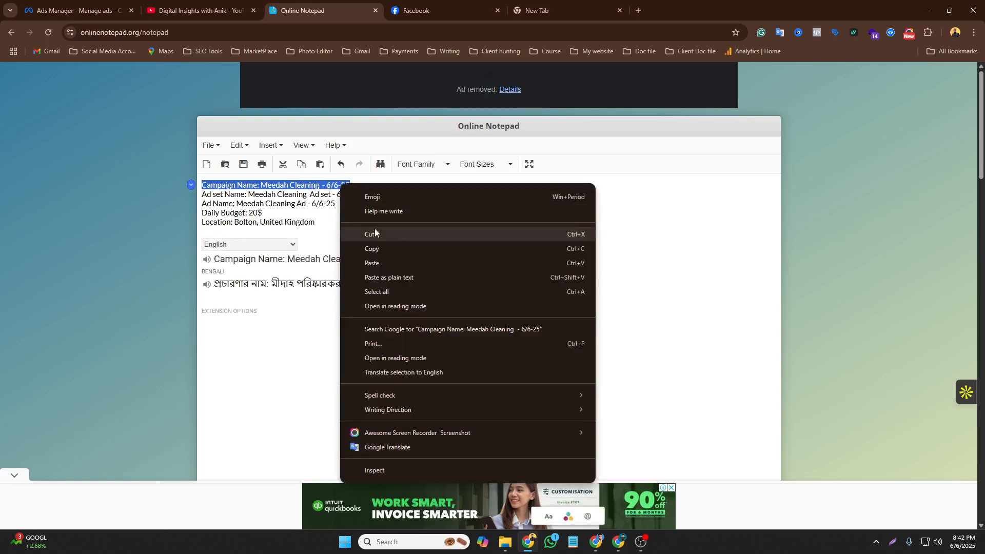
left_click(372, 248)
left_click(195, 10)
left_click(93, 6)
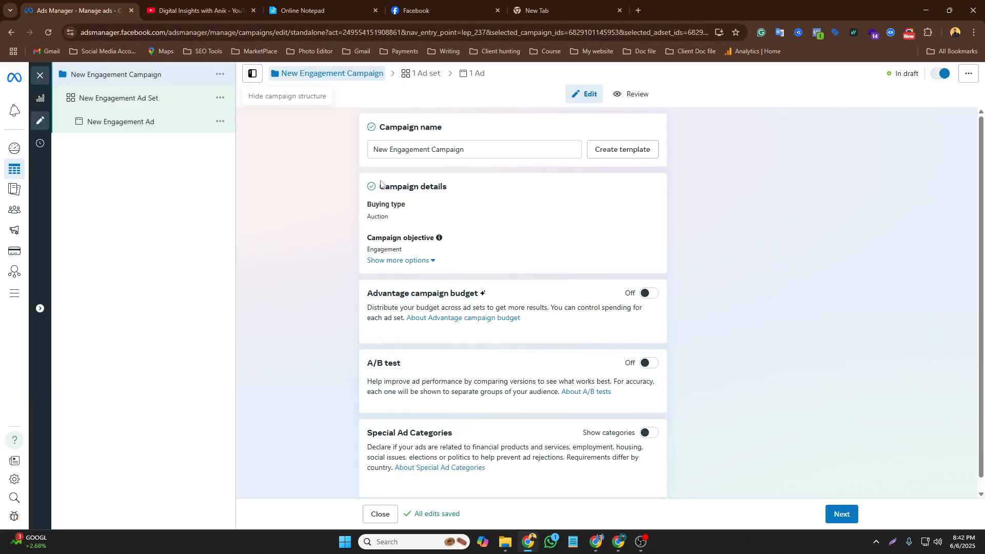
Rename the campaign to Meedah Cleaning - 6/6-25 Campaign
triple_click(389, 153)
right_click(388, 152)
left_click(388, 152)
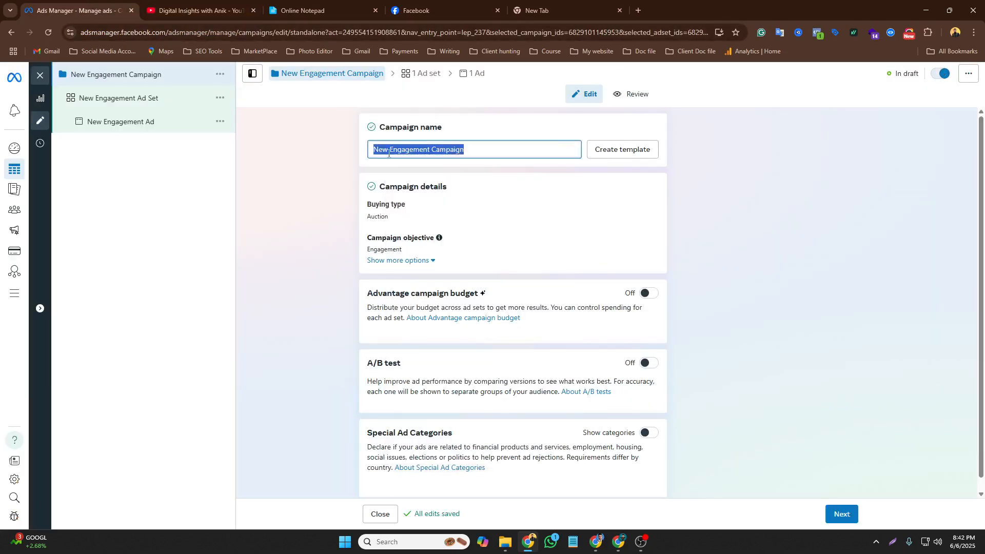
left_click_drag(374, 150, 430, 149)
right_click(420, 149)
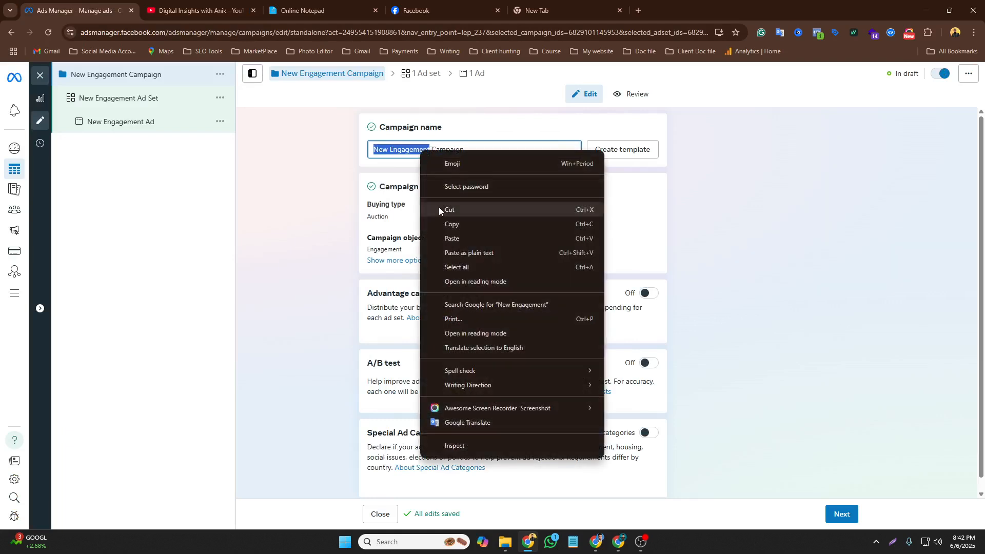
left_click(445, 240)
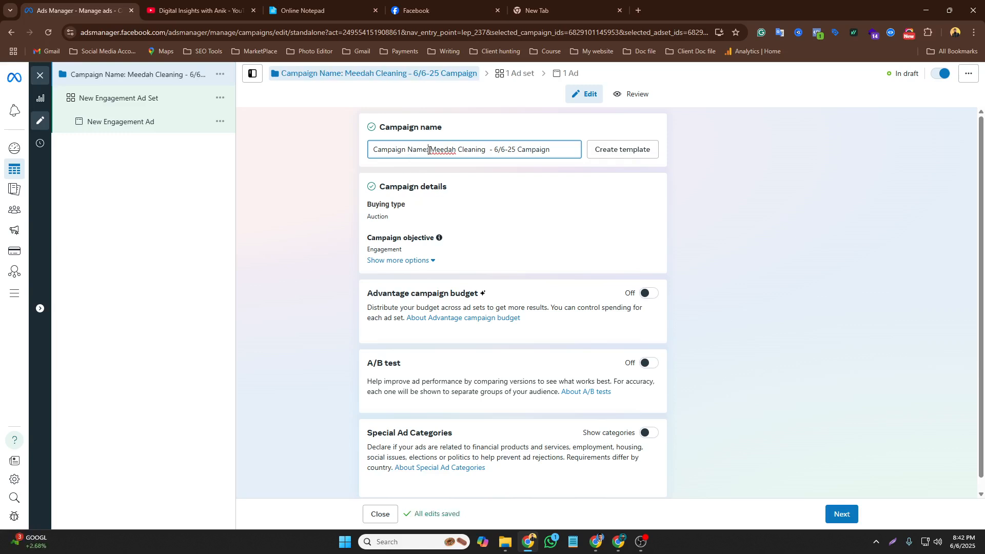
left_click_drag(429, 150, 375, 150)
key("BackSpace")
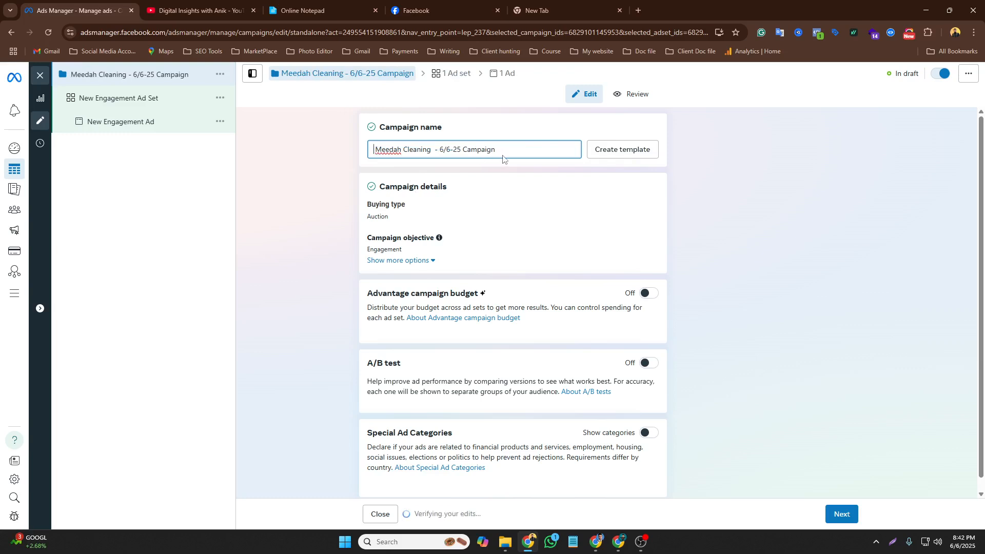
scroll(482, 179, "down", 1)
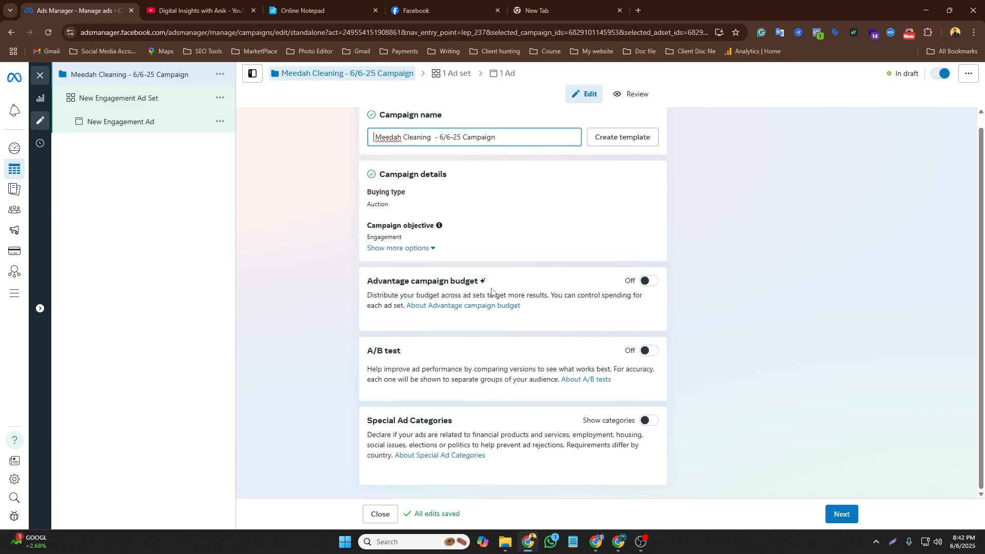
left_click(658, 286)
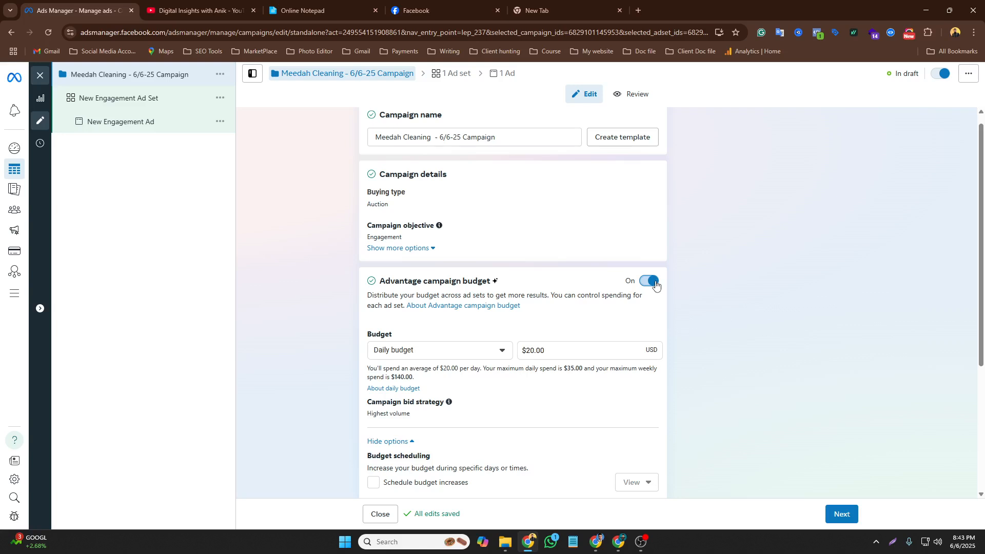
left_click(648, 285)
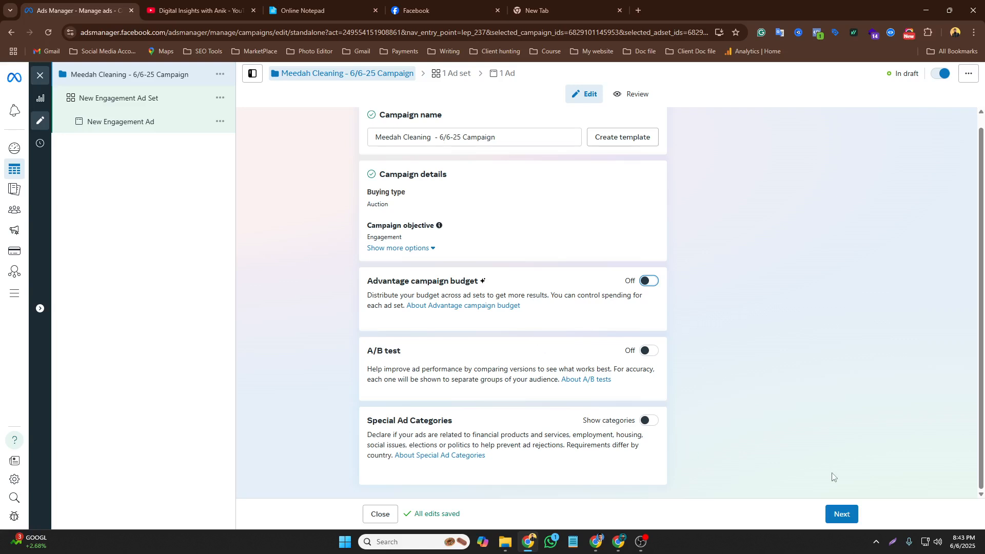
Proceed to the ad set settings
left_click(844, 512)
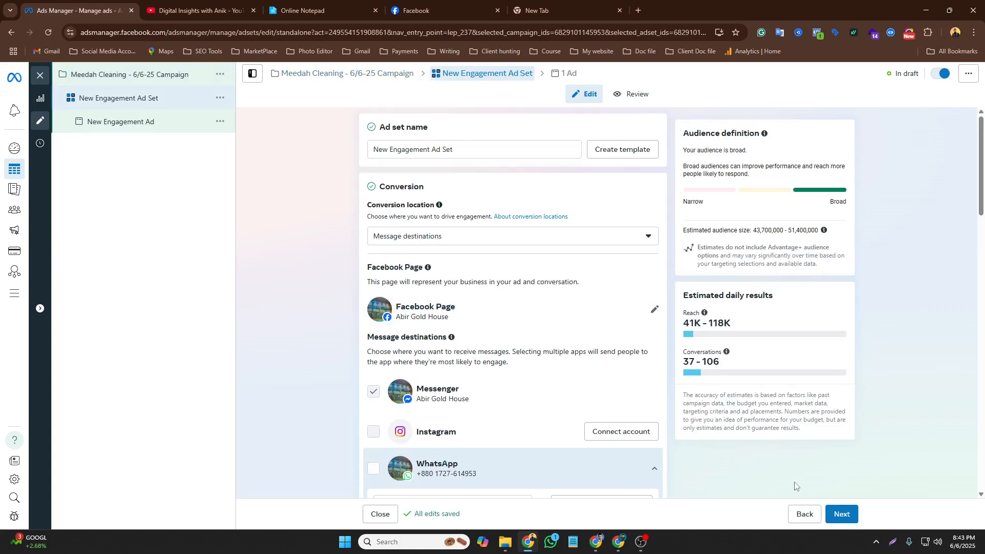
left_click(641, 542)
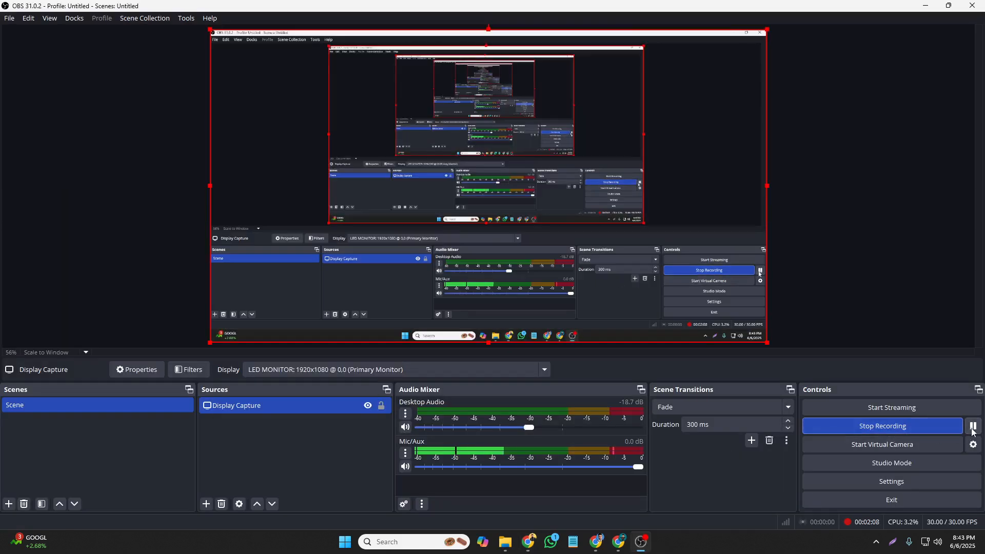
left_click(528, 543)
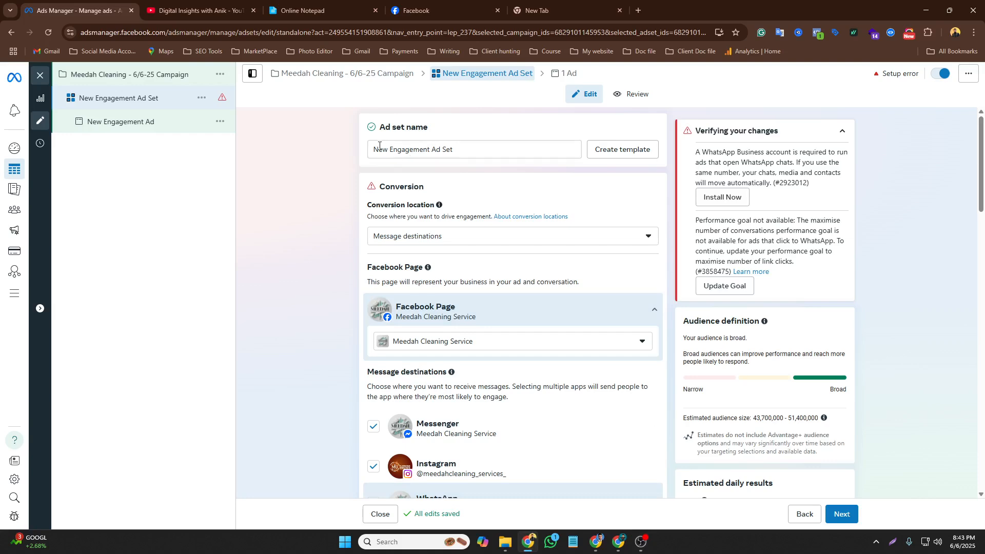
Copy the ad name value Meedah Cleaning Ad - 6/6-25 from the notepad
left_click(292, 5)
left_click_drag(237, 203, 336, 203)
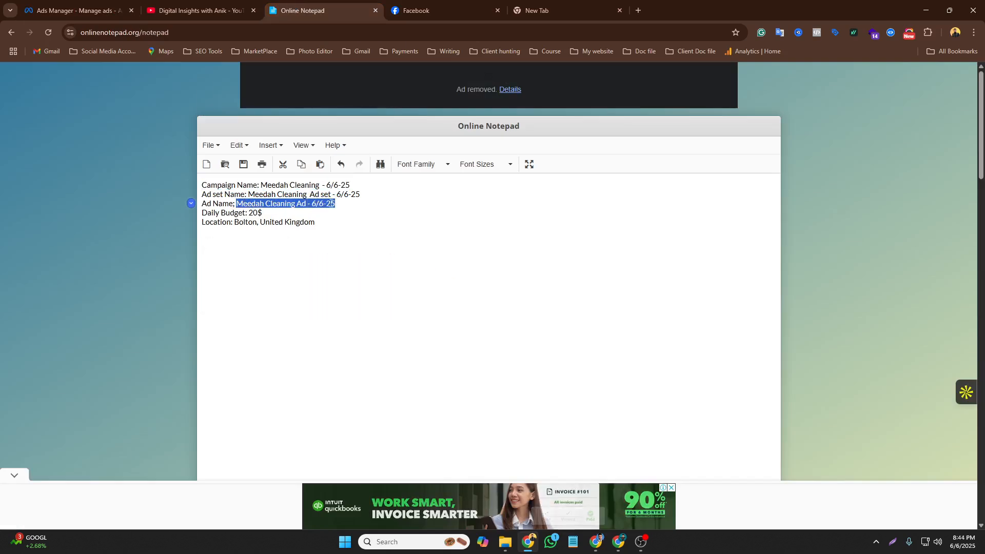
right_click(326, 204)
left_click(360, 266)
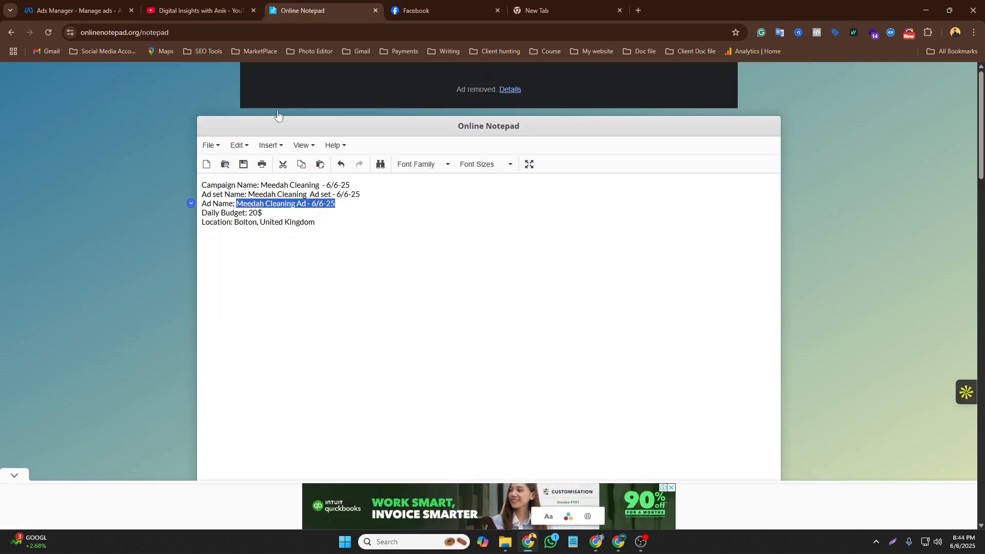
Rename the ad set to Meedah Cleaning - 6/6-25 Ad Set
left_click(77, 10)
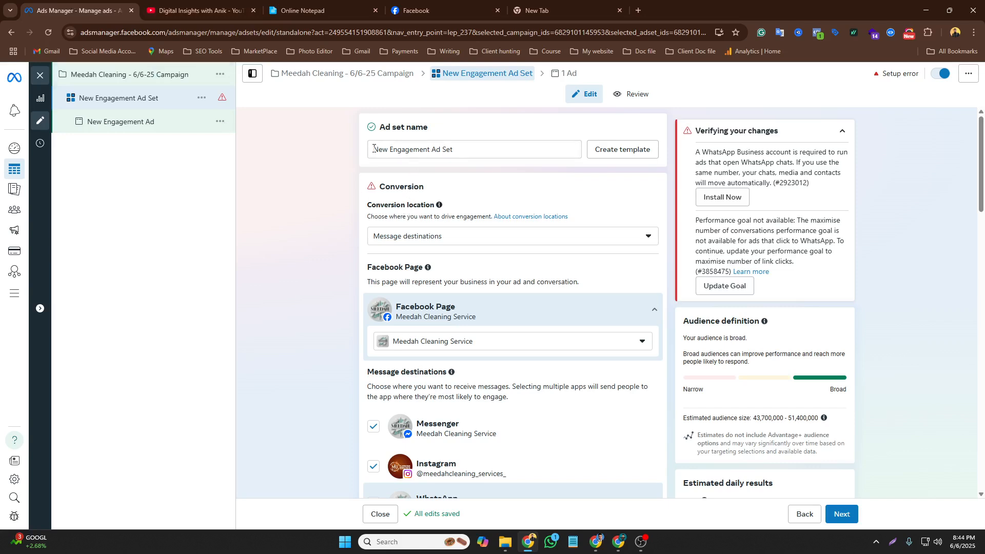
left_click_drag(374, 149, 430, 146)
right_click(392, 151)
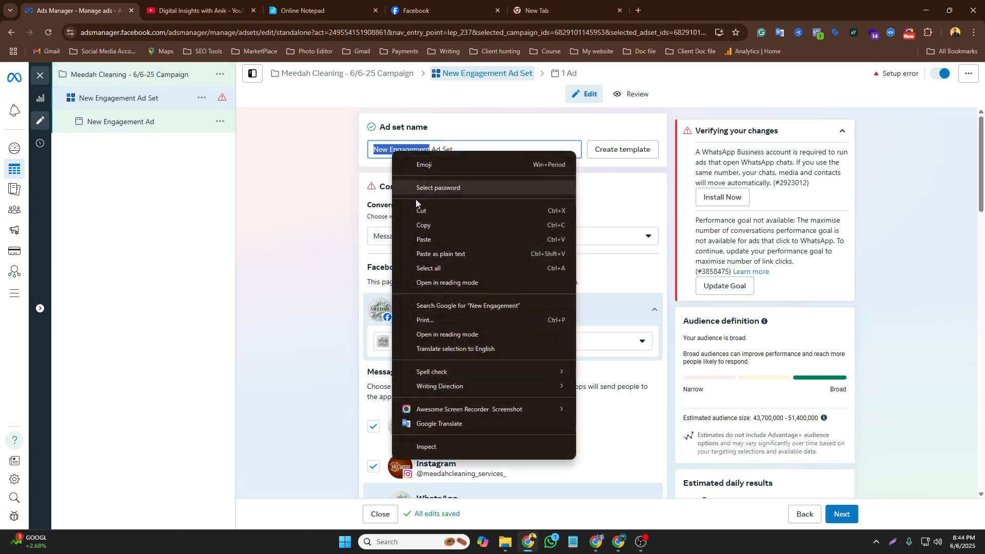
left_click(427, 236)
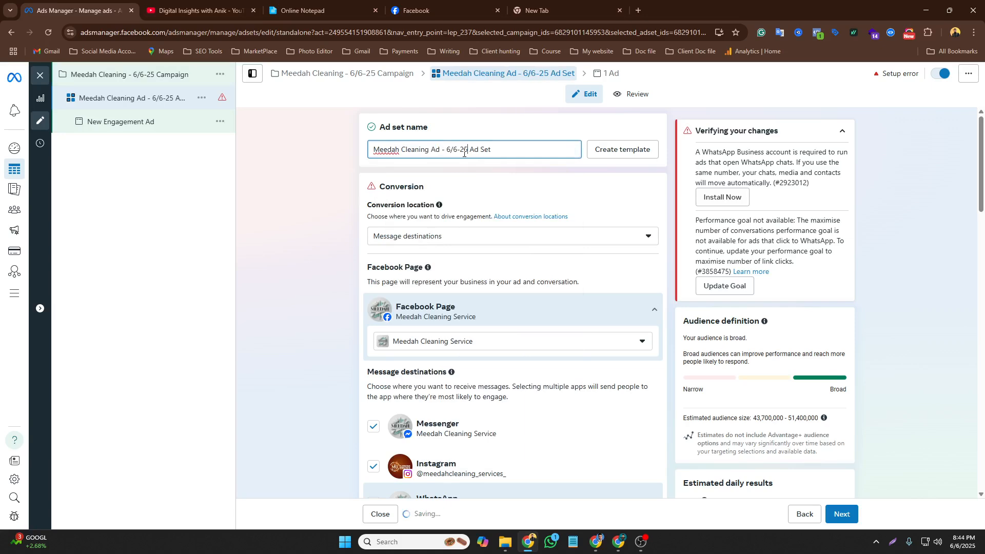
double_click(436, 149)
key("BackSpace")
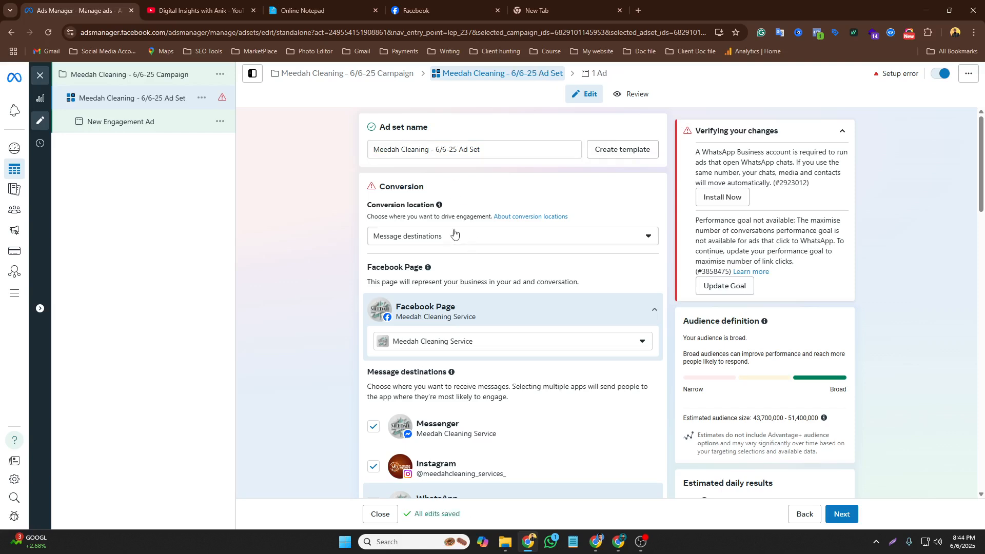
Keep Message destinations as the conversion location and untick the Instagram and WhatsApp destinations
left_click(454, 235)
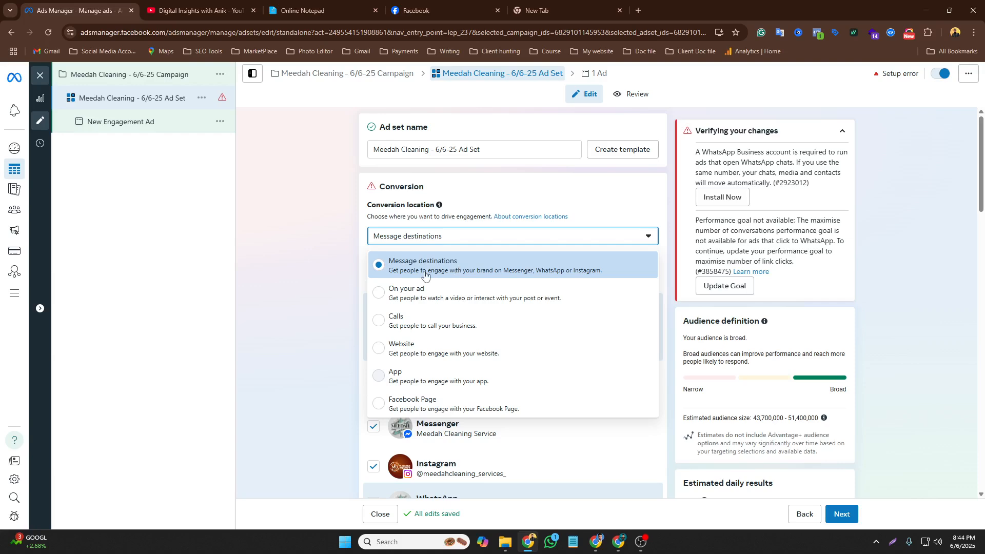
left_click(478, 277)
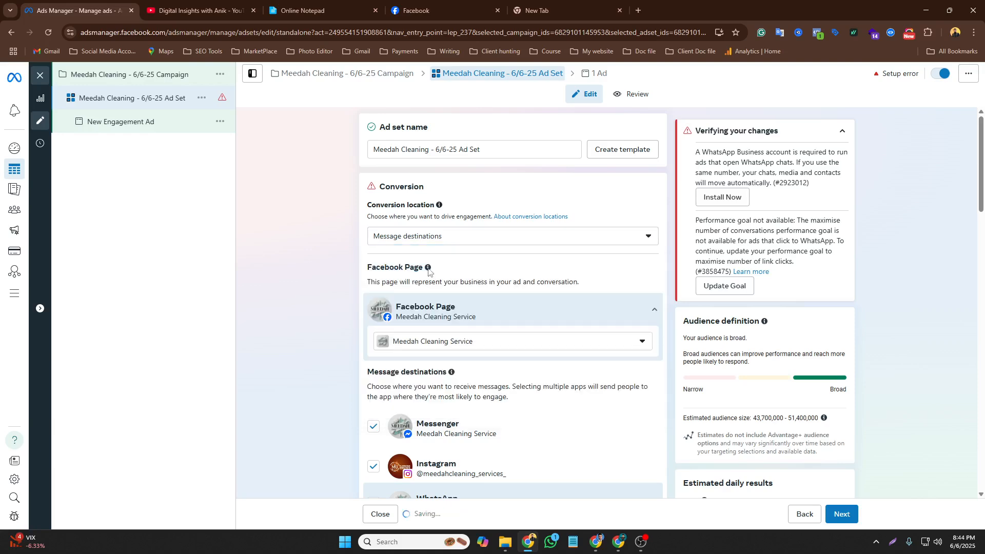
scroll(398, 318, "down", 2)
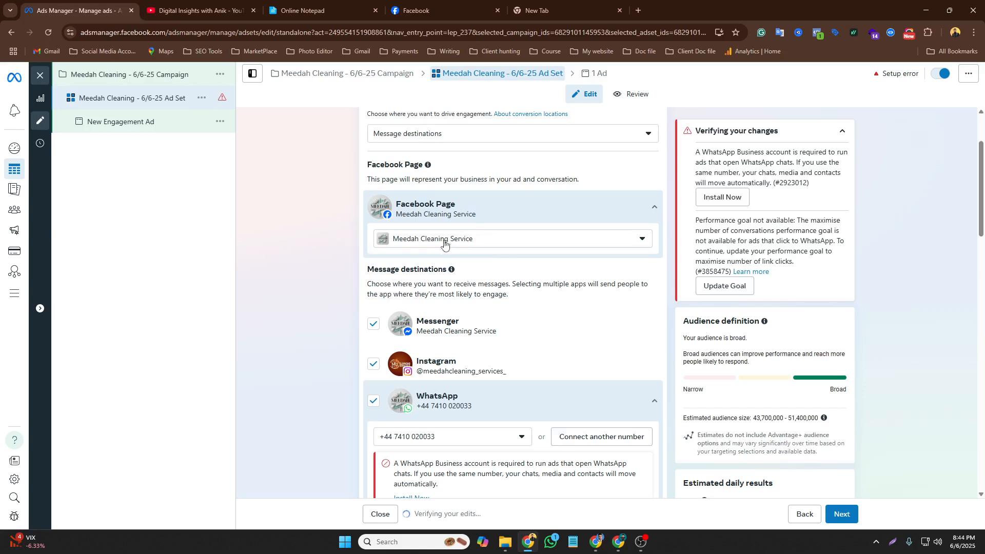
scroll(495, 231, "down", 1)
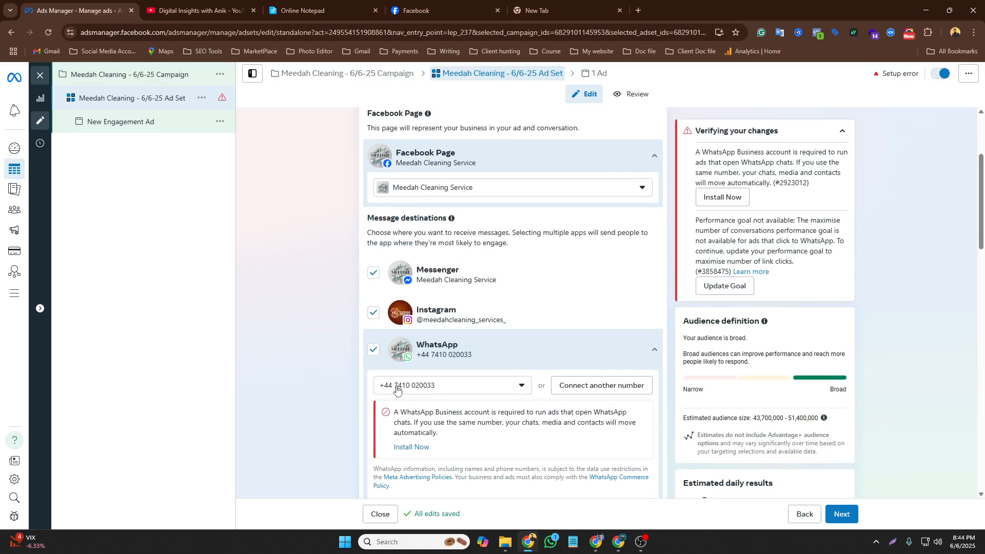
left_click(374, 312)
left_click(374, 351)
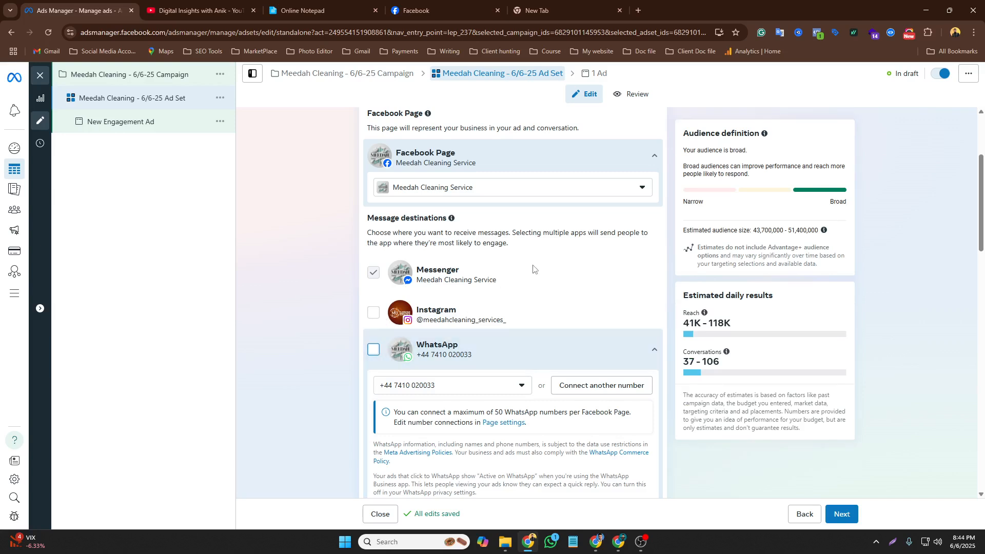
Review the ad set's performance goal and budget type options against the notes in the notepad
scroll(534, 270, "down", 2)
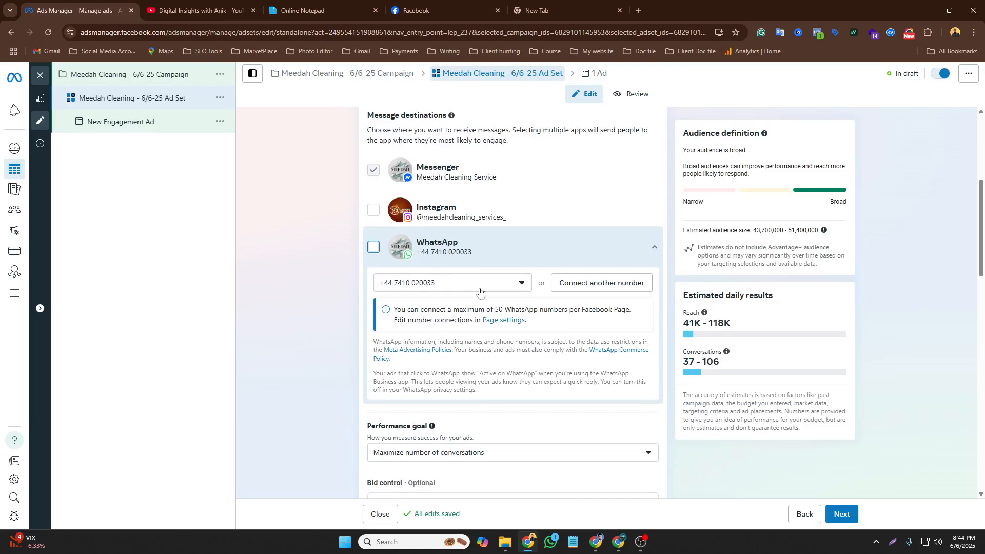
scroll(533, 292, "down", 5)
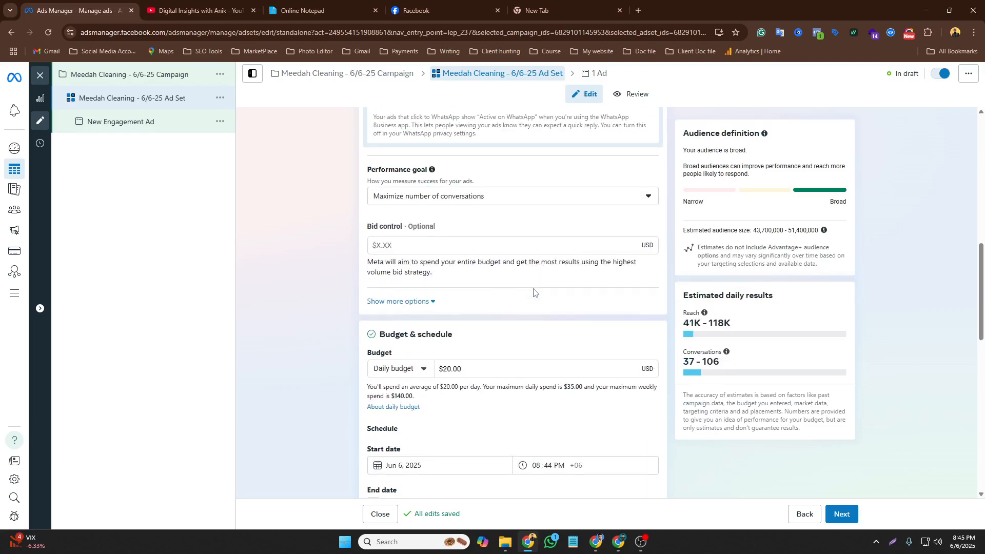
left_click(472, 204)
left_click(434, 201)
scroll(567, 284, "down", 2)
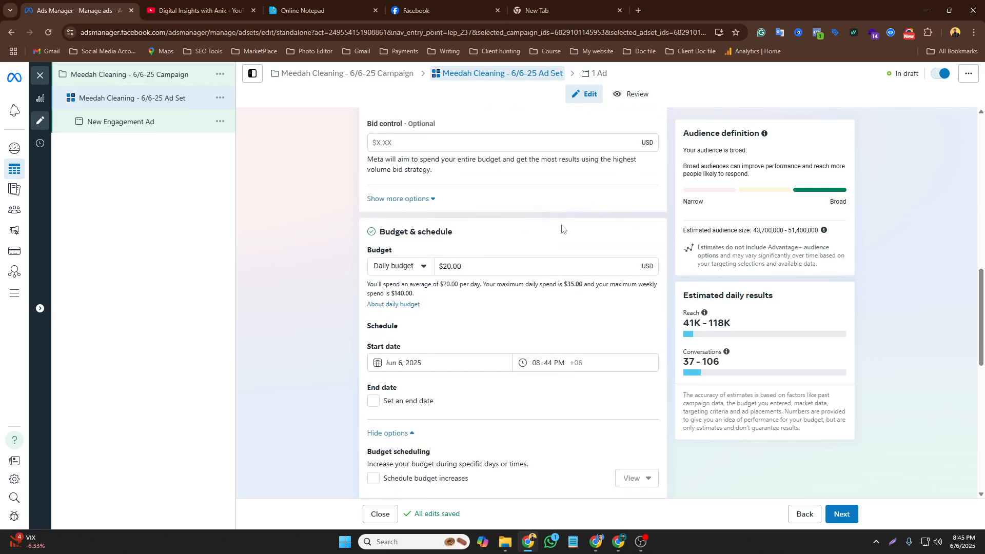
scroll(562, 228, "down", 2)
left_click(418, 167)
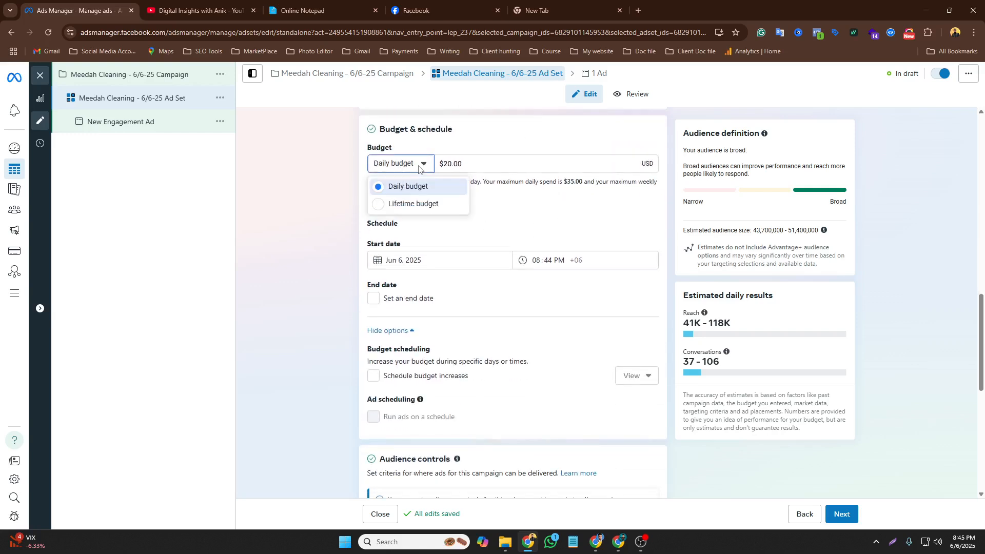
left_click(419, 167)
left_click(308, 10)
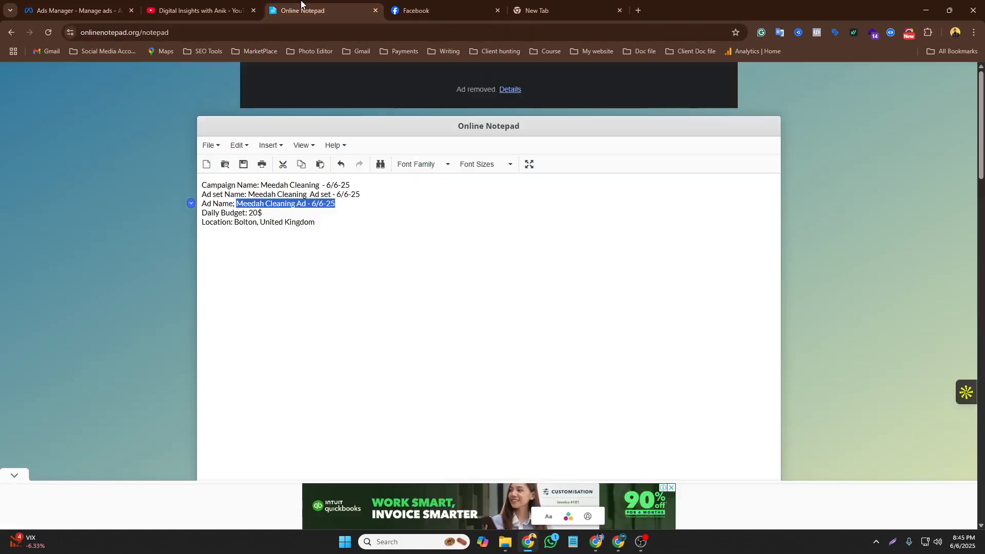
Return to the ad set and check its daily budget and start date against the notepad
left_click(273, 213)
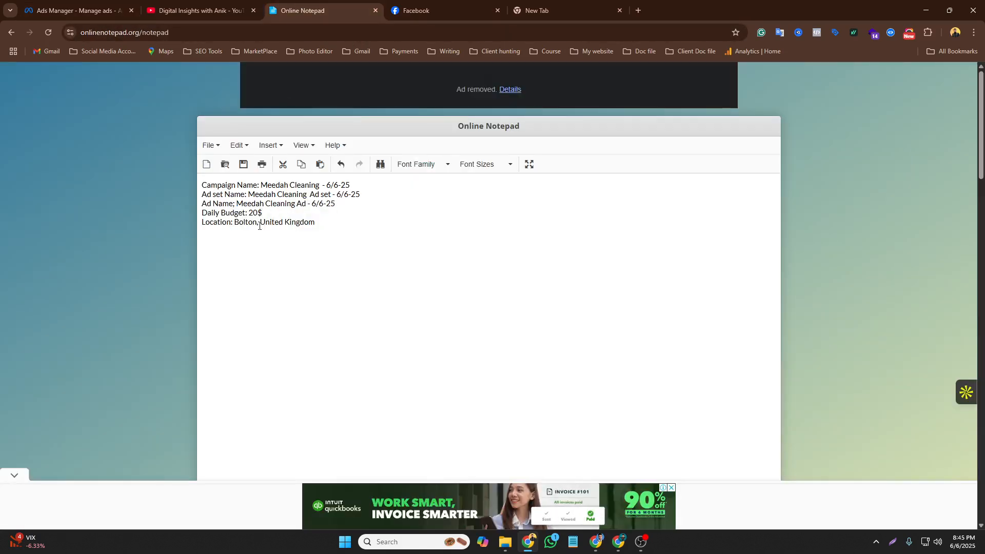
left_click(200, 11)
left_click(77, 10)
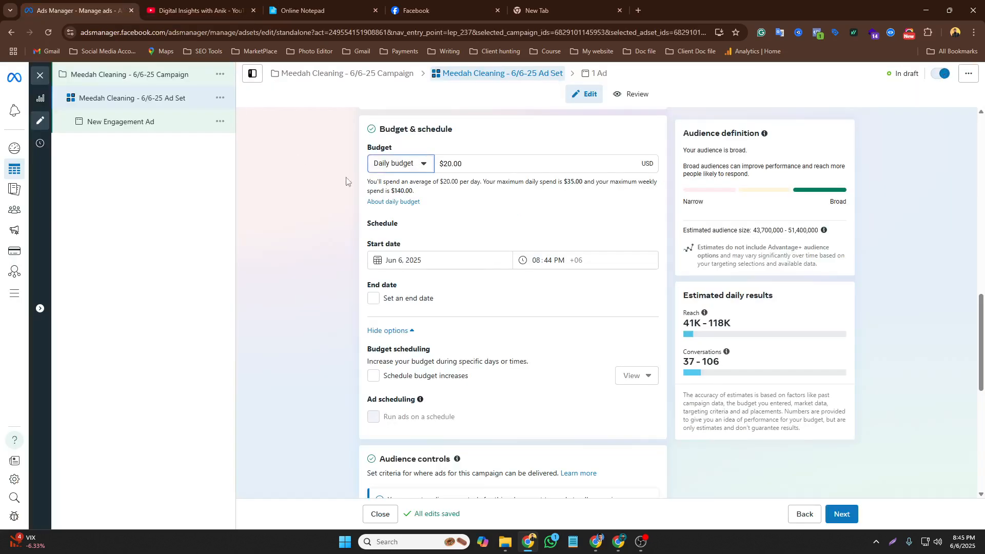
left_click(463, 164)
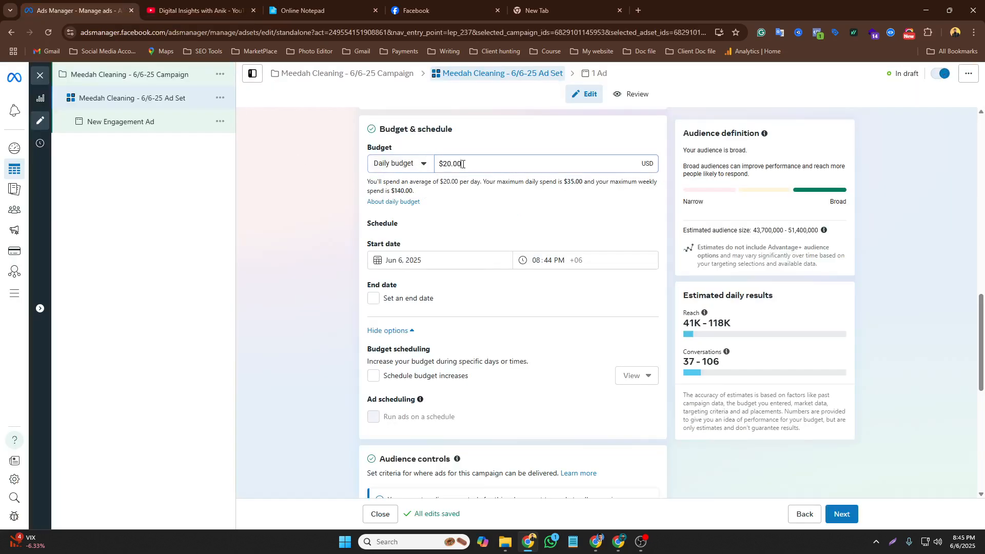
left_click(432, 260)
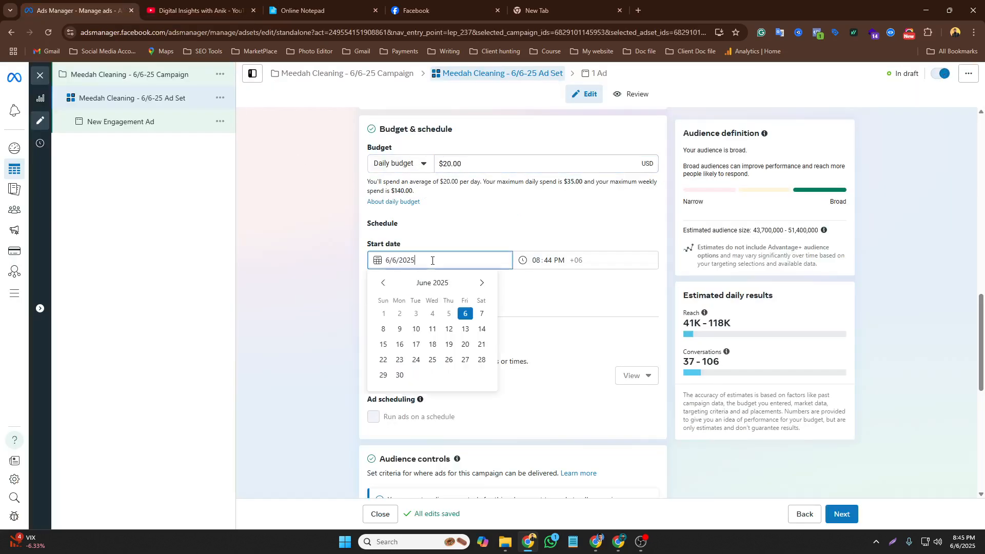
left_click(541, 288)
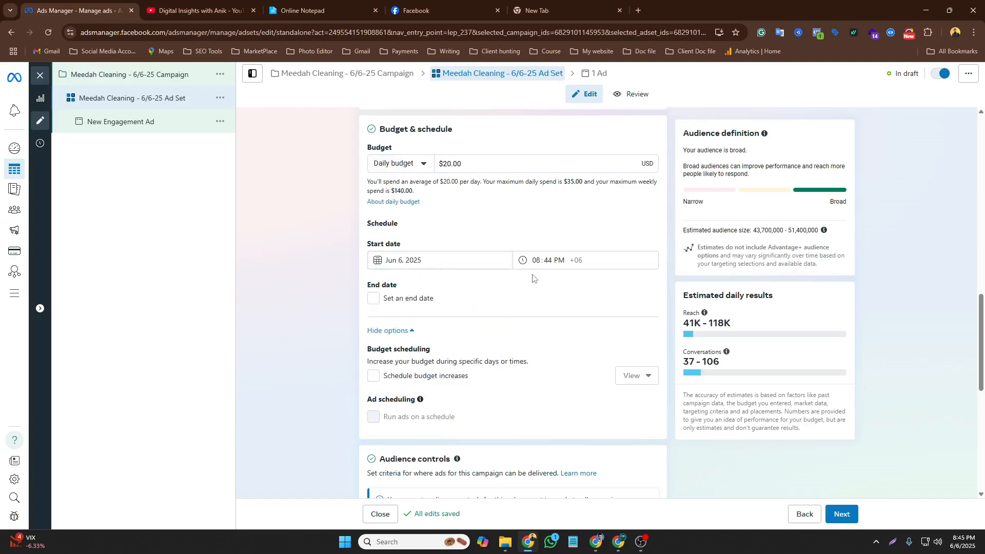
Turn on an end date for the ad set and set it to June 13, 2025
left_click(374, 300)
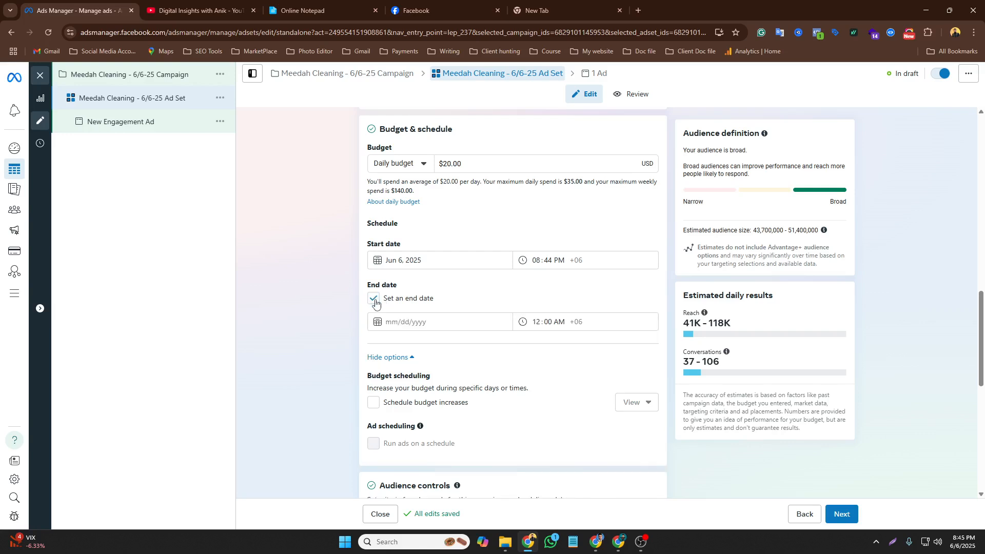
left_click(416, 321)
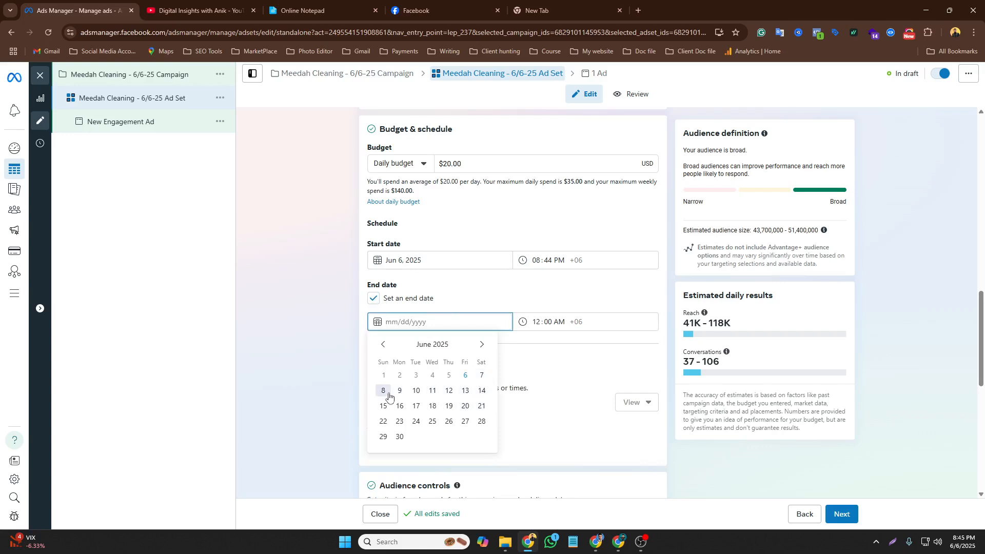
left_click(465, 391)
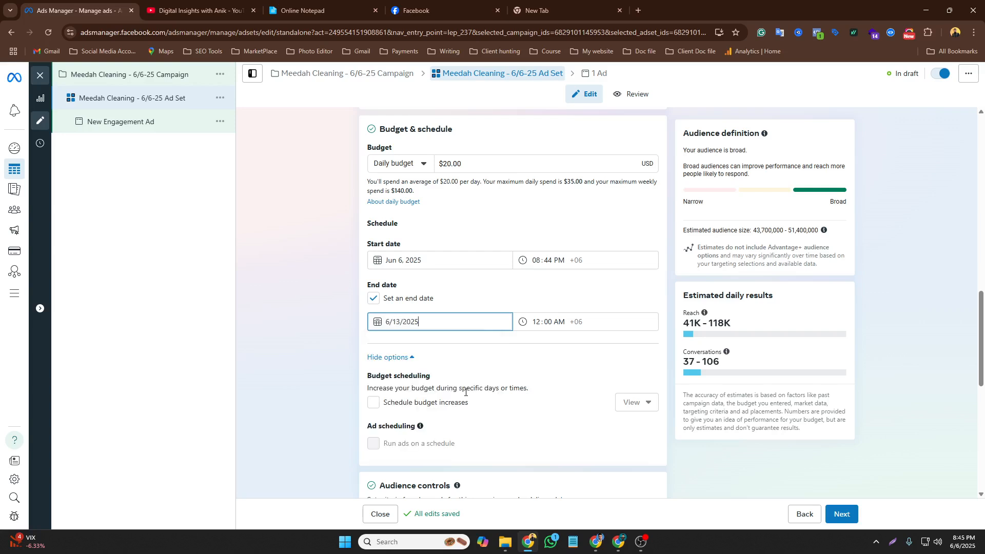
left_click(566, 325)
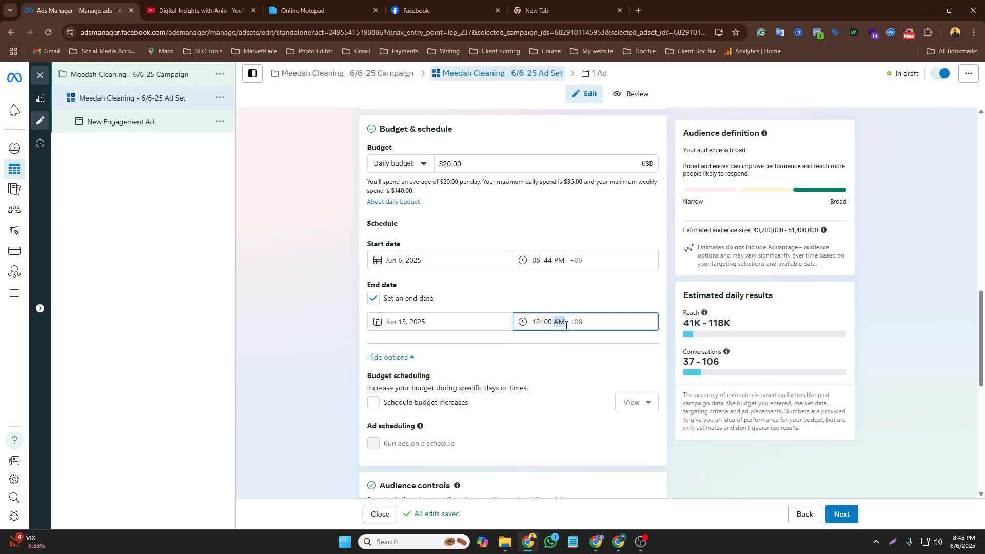
left_click(504, 349)
Replace Bangladesh with United Kingdom in the ad set's included locations, checking the notepad's location
scroll(539, 348, "down", 5)
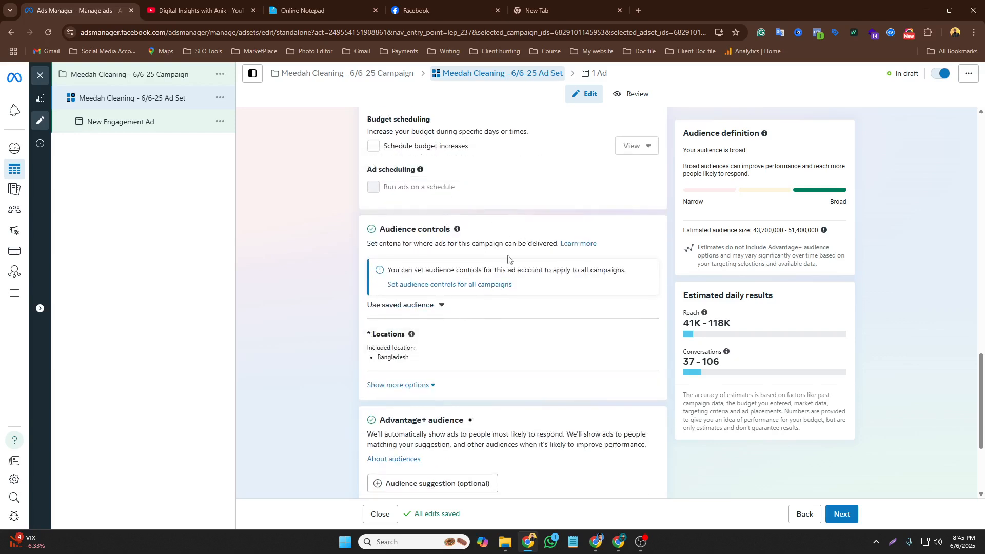
scroll(509, 258, "up", 2)
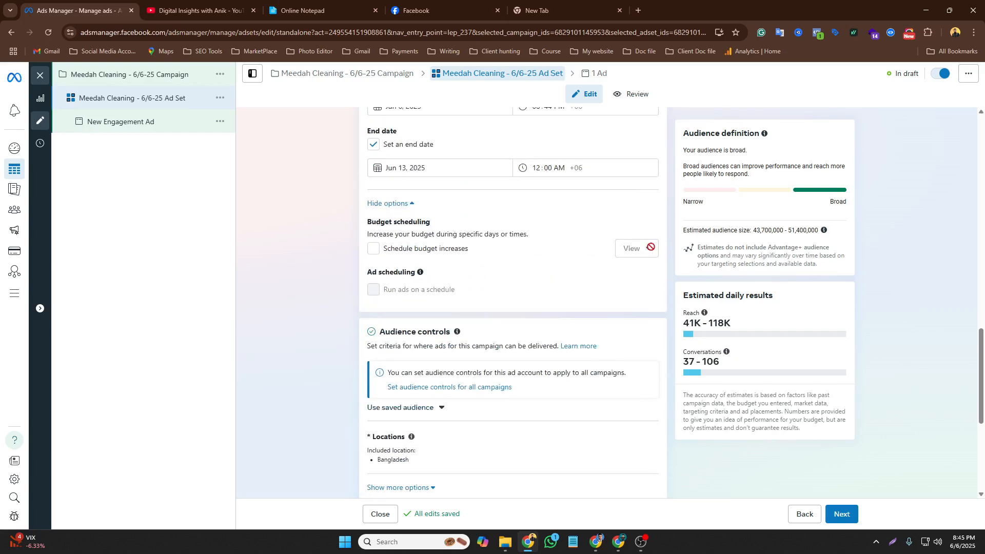
scroll(519, 300, "down", 2)
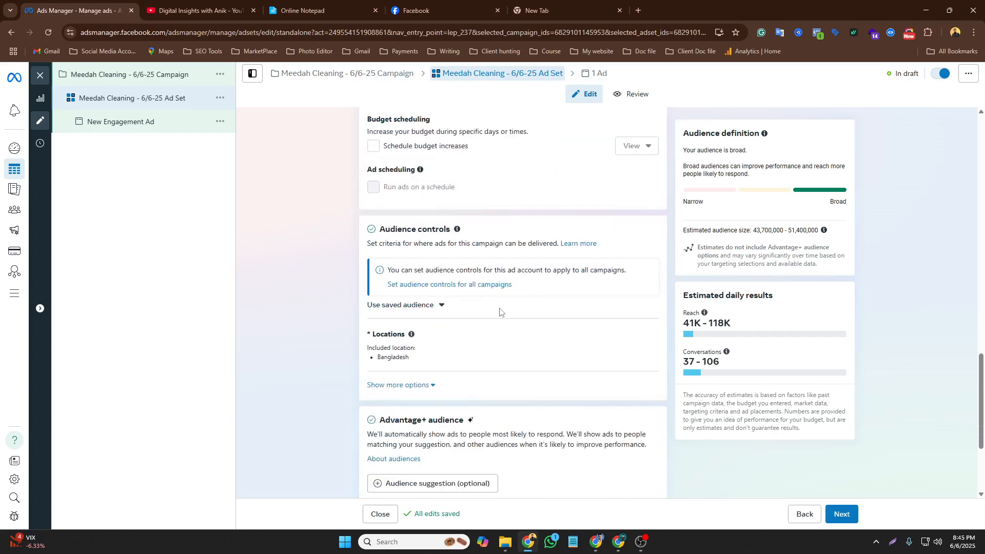
scroll(500, 311, "down", 1)
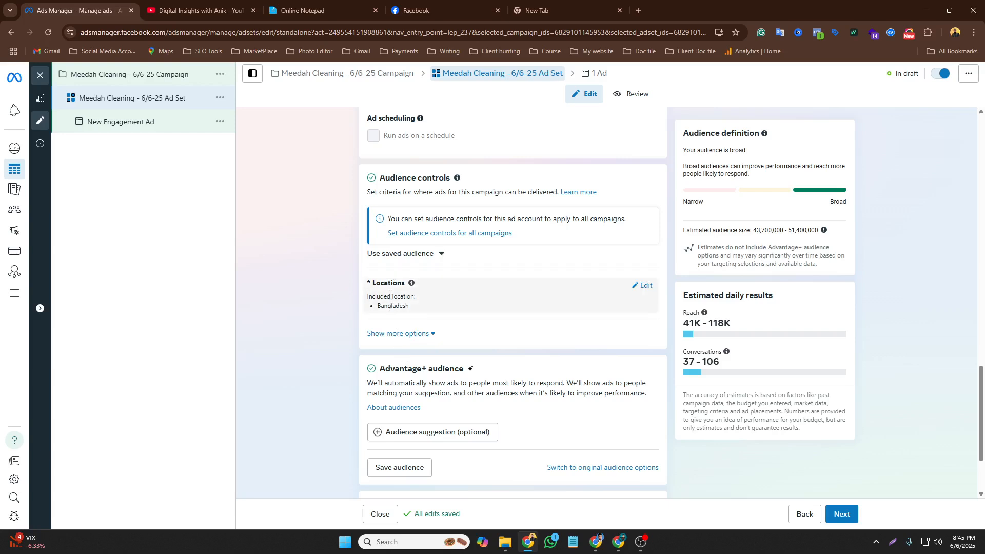
left_click(643, 286)
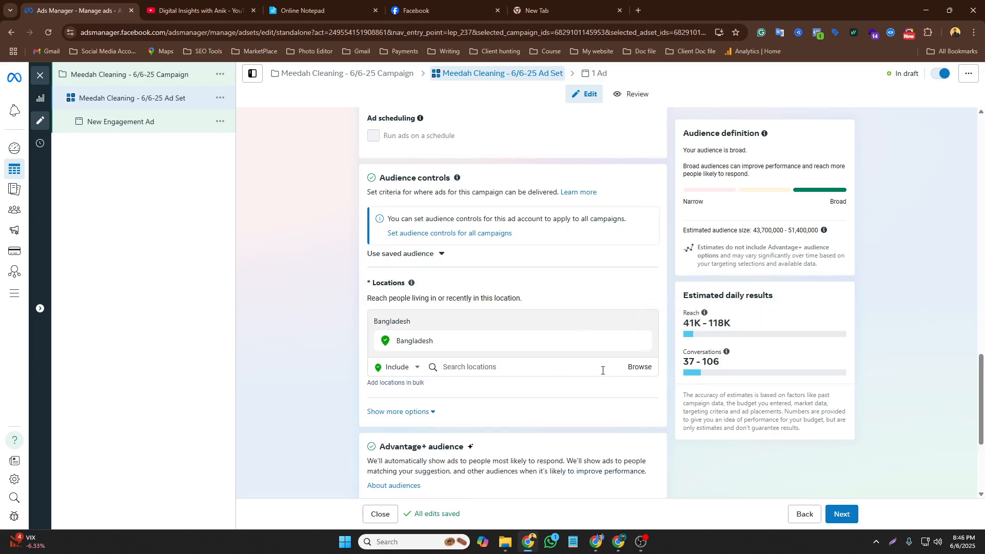
left_click(471, 364)
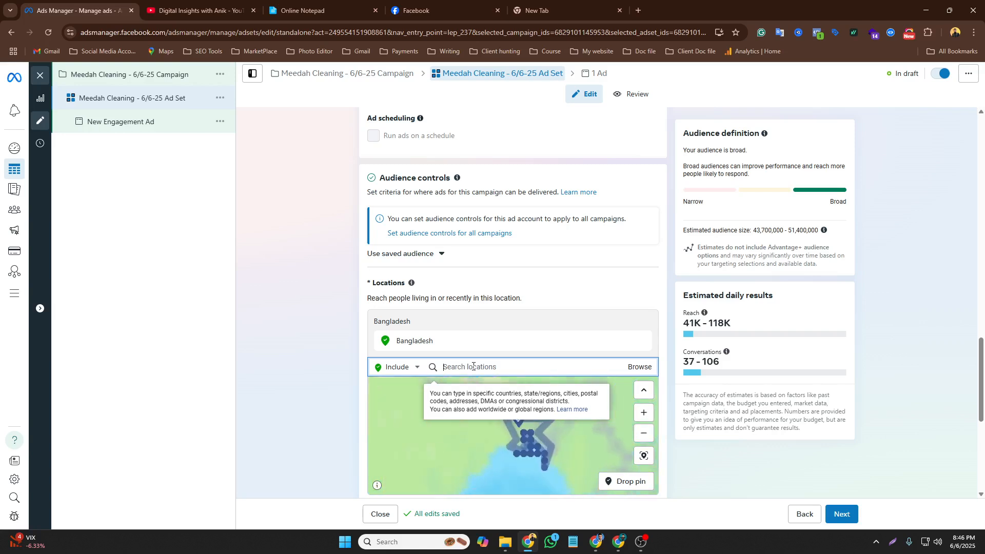
left_click(298, 9)
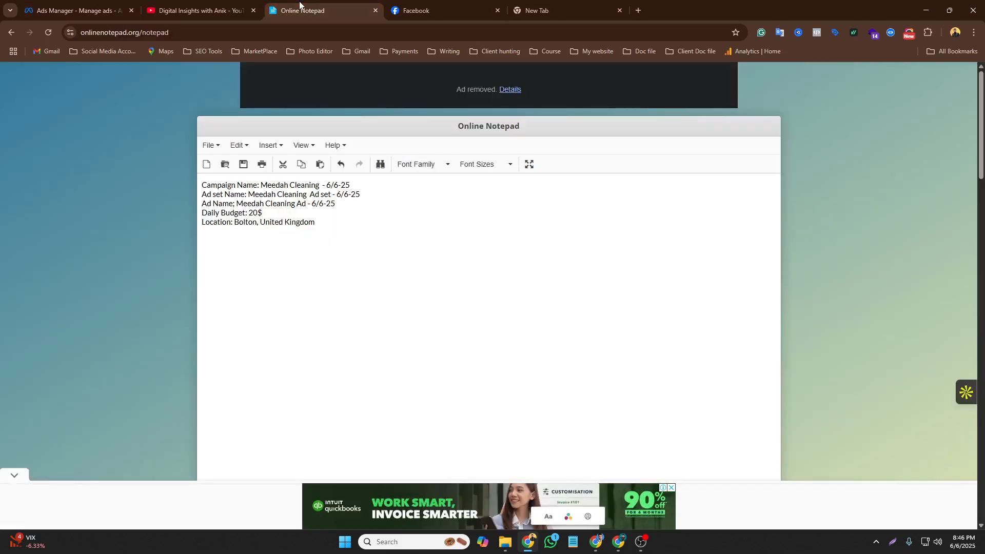
left_click(59, 8)
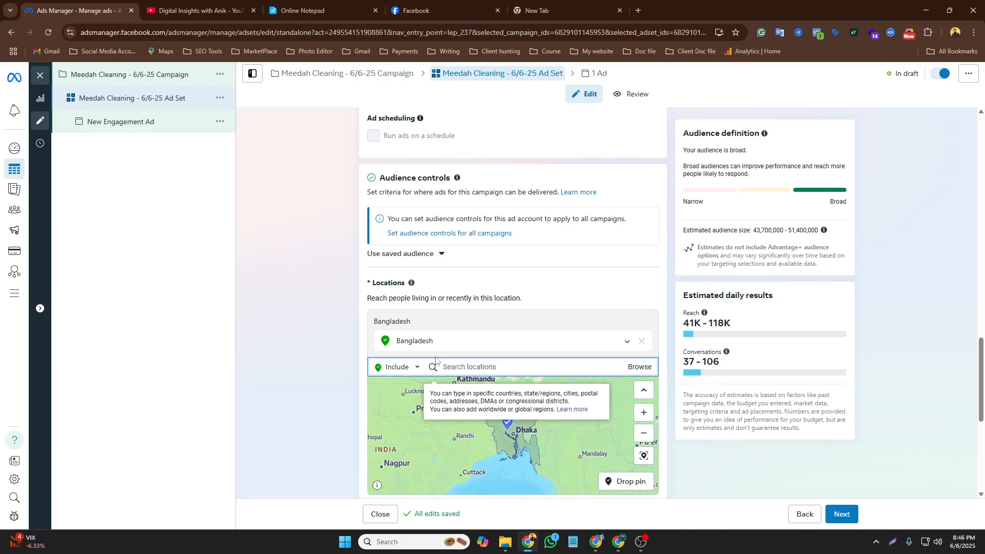
type("u")
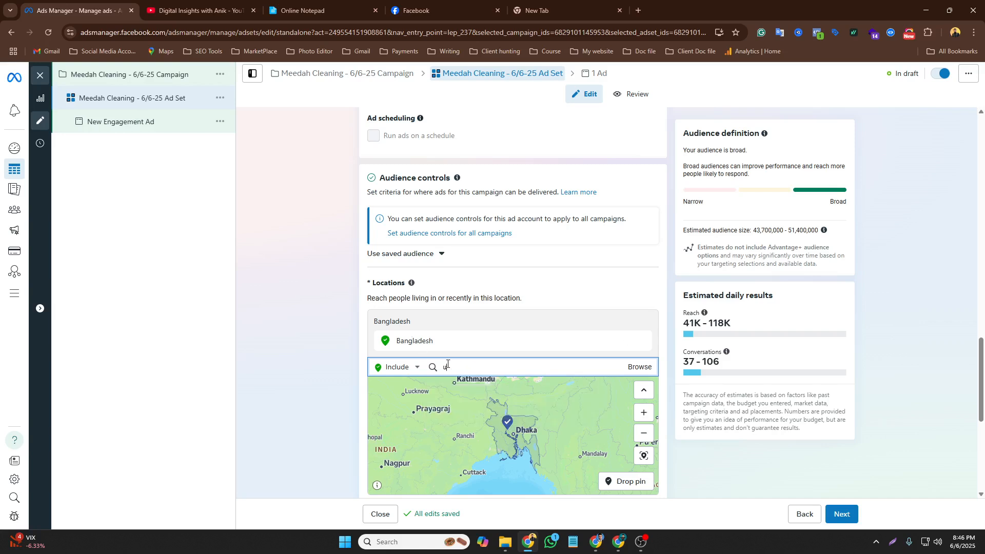
type("nited kingdom")
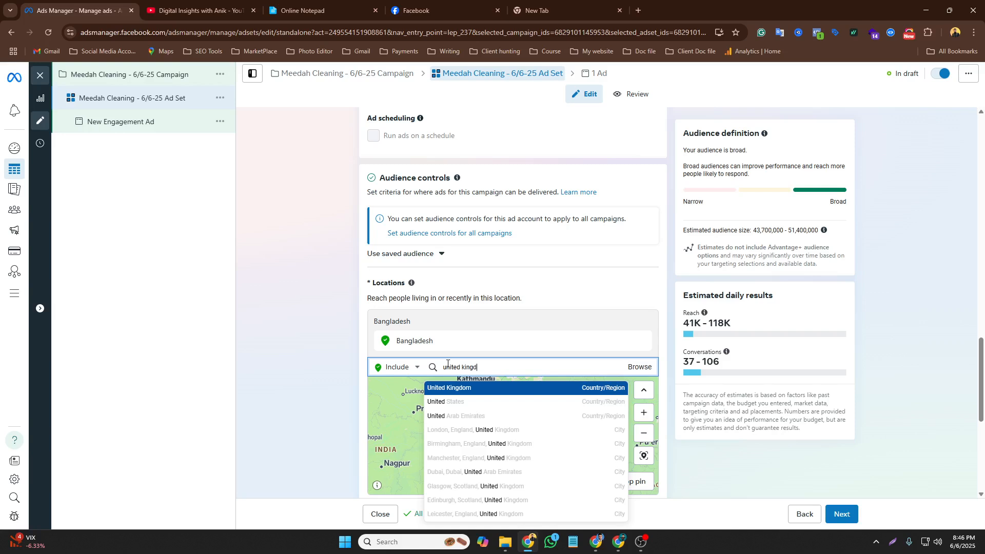
left_click(467, 389)
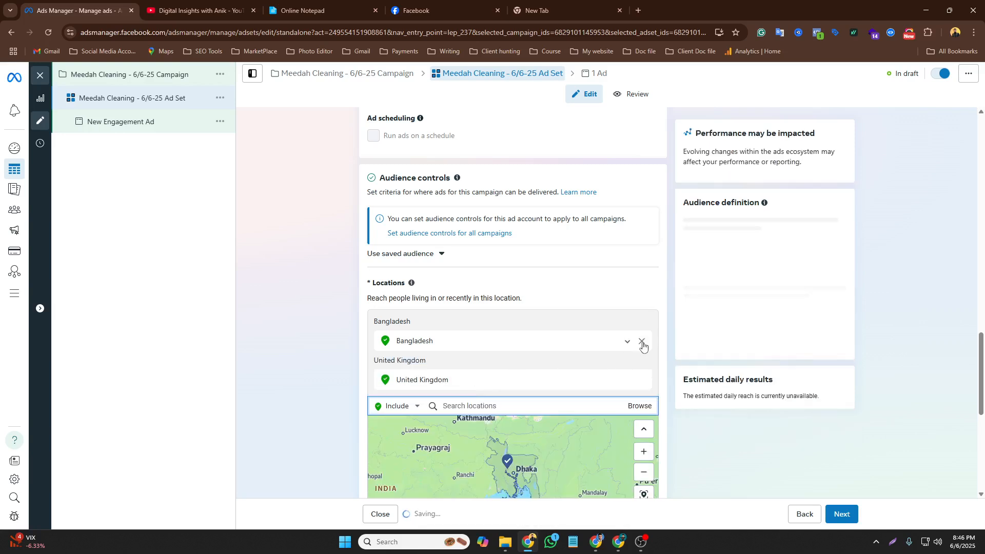
left_click(644, 343)
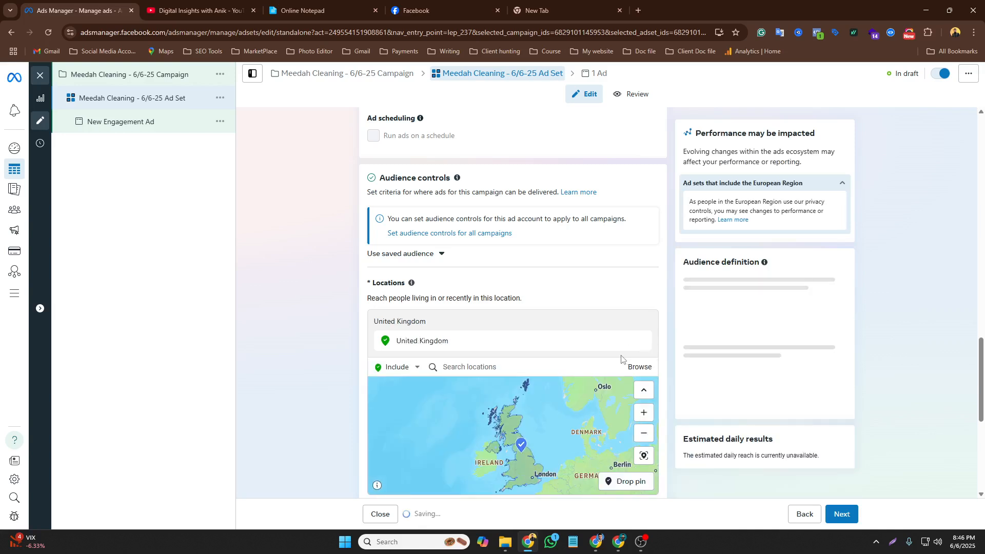
Narrow the included location to Bolton, England
left_click(462, 375)
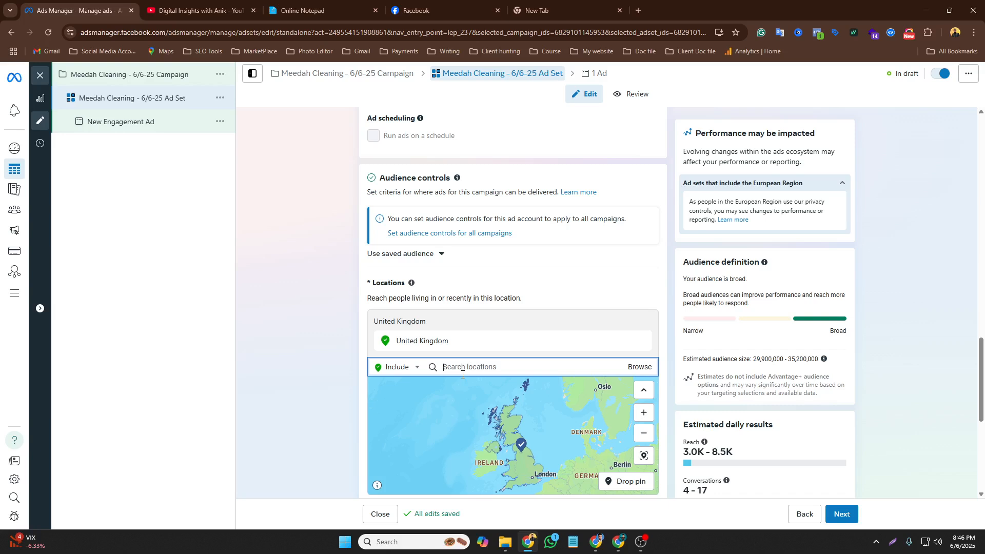
type("bolton")
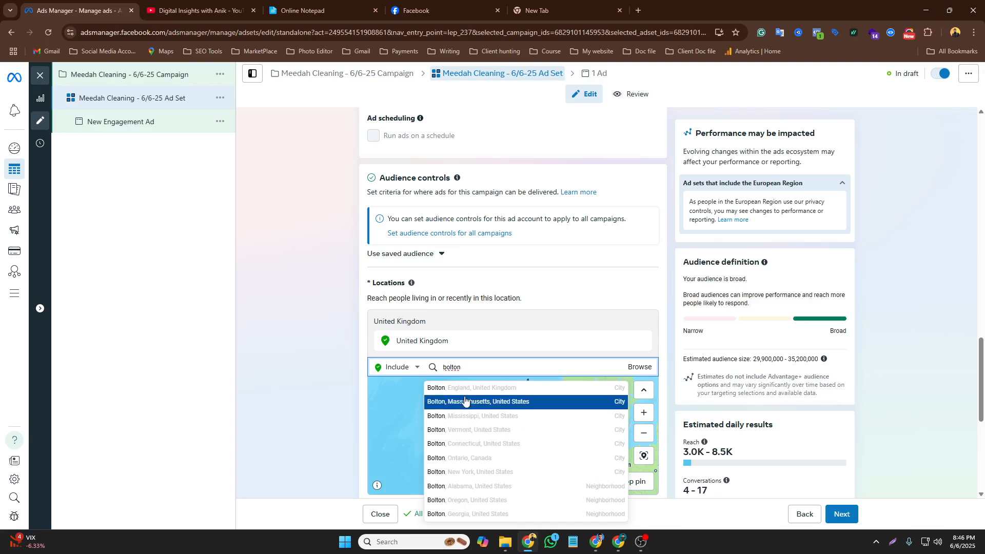
left_click(464, 390)
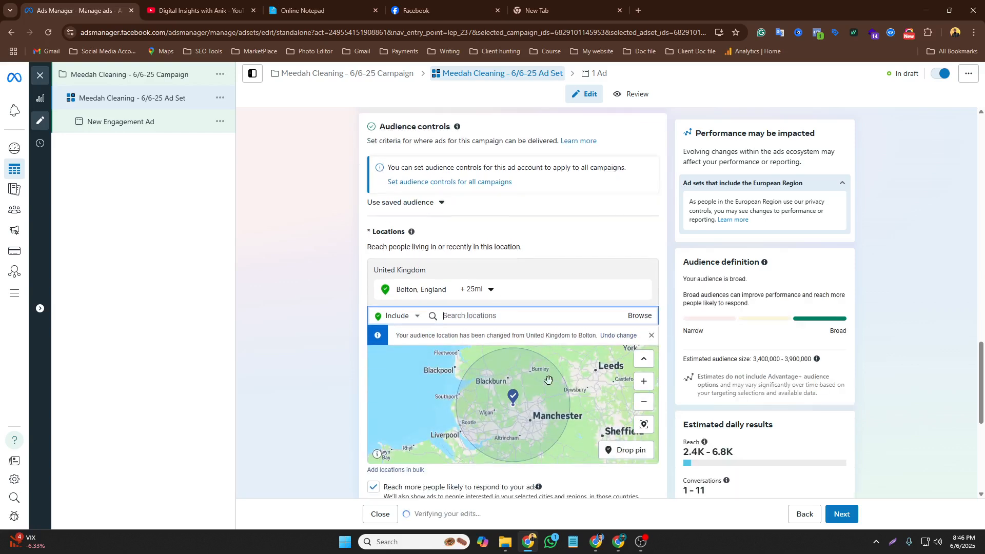
Reduce the radius around Bolton, England to 14 mi
left_click(525, 401)
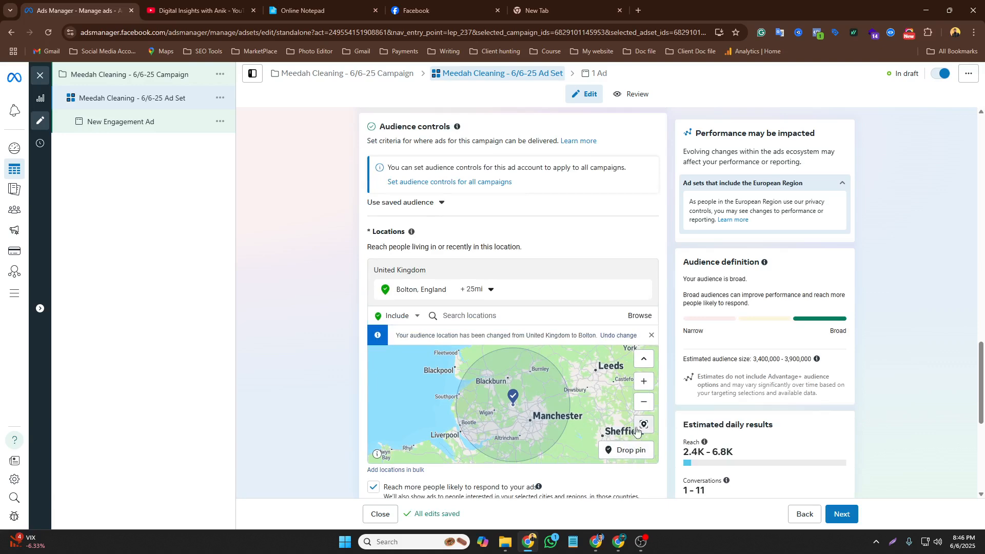
left_click(488, 289)
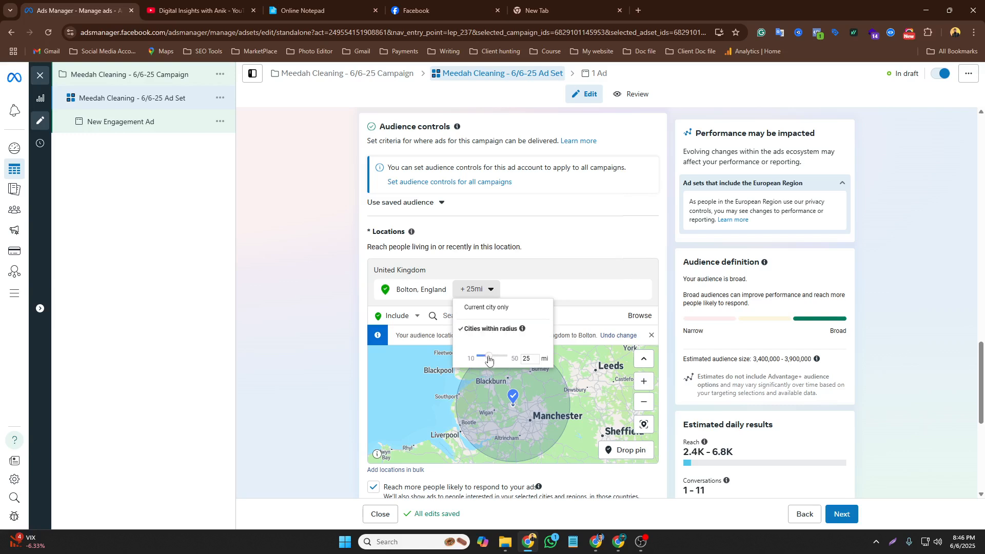
left_click_drag(488, 357, 486, 356)
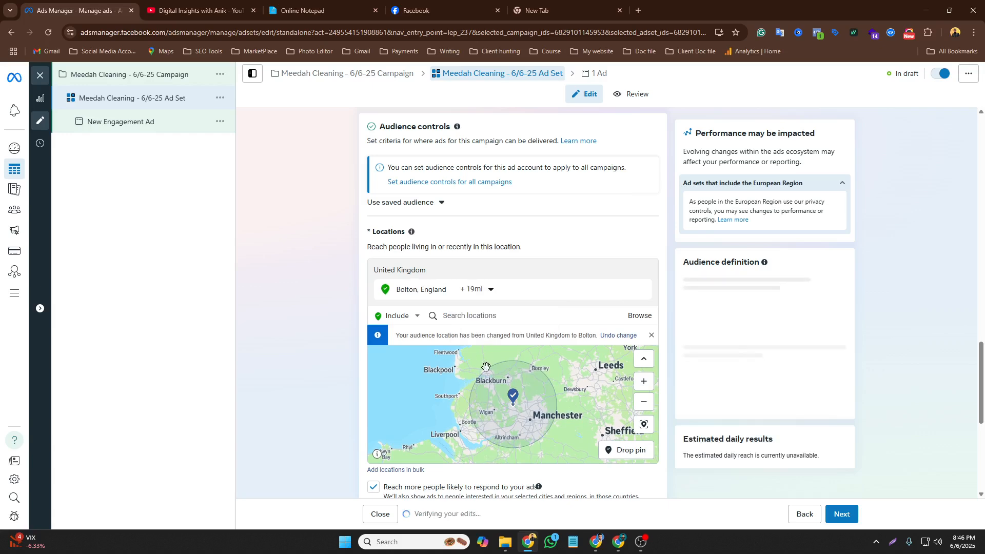
left_click(476, 290)
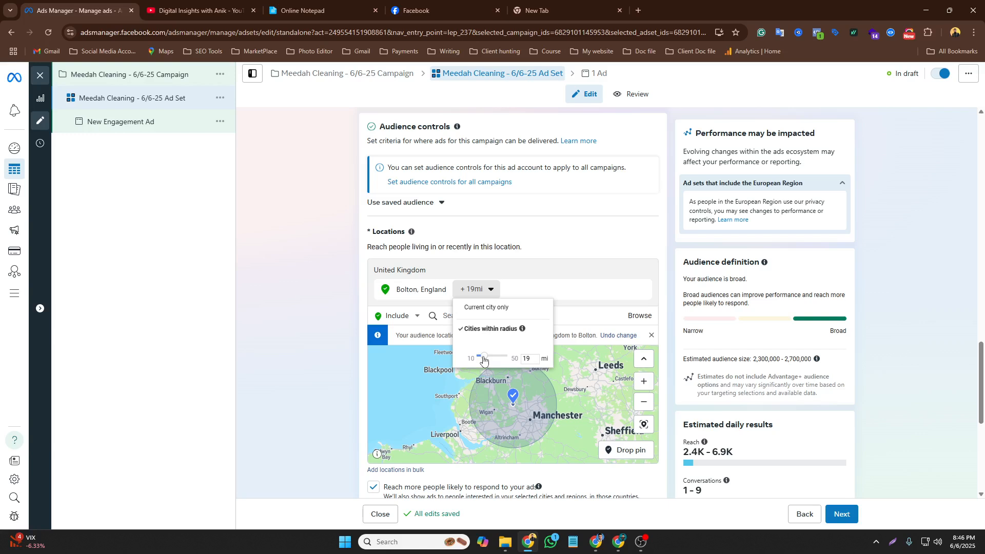
left_click_drag(484, 361, 481, 355)
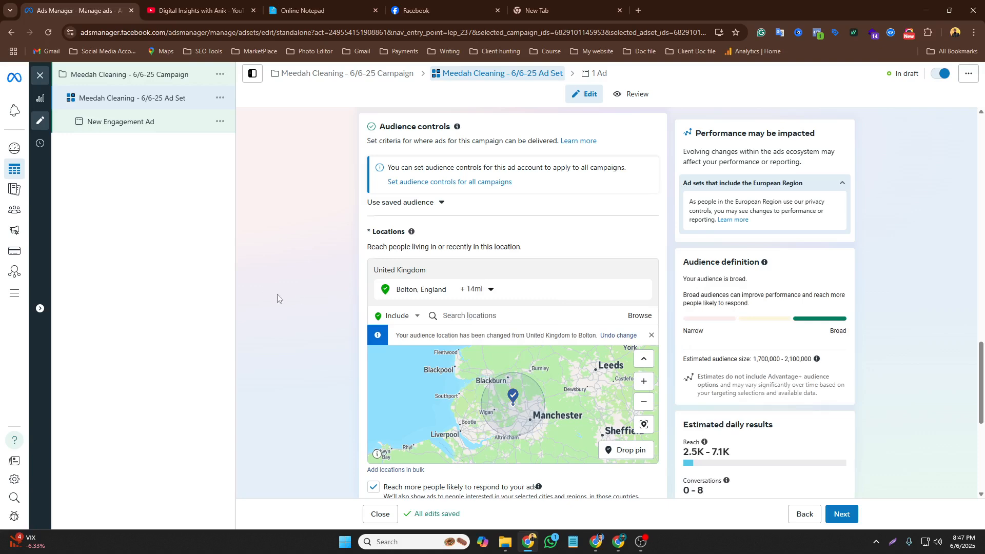
Switch the ad set's Advantage+ audience back to the original audience options
scroll(328, 322, "down", 4)
scroll(328, 322, "down", 1)
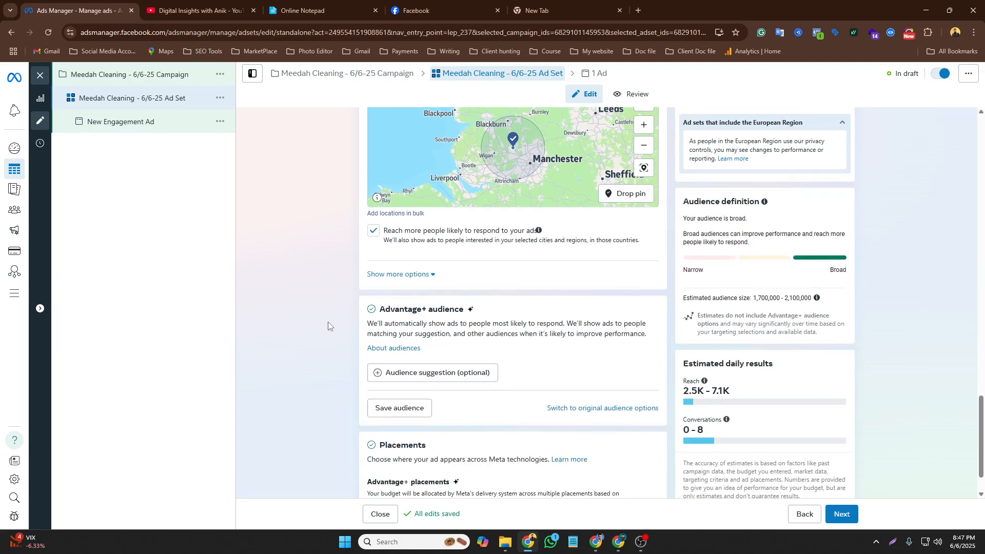
scroll(328, 322, "up", 5)
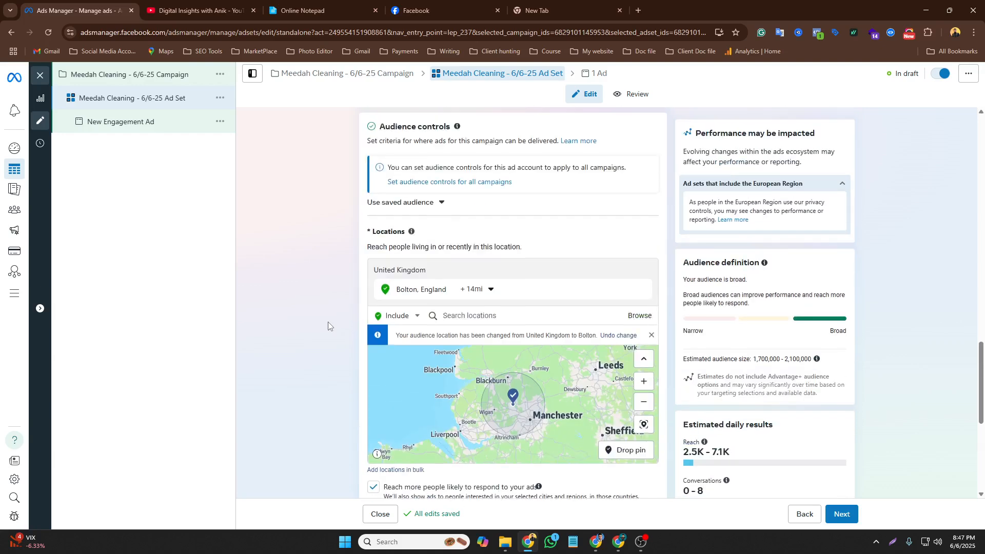
scroll(328, 321, "down", 4)
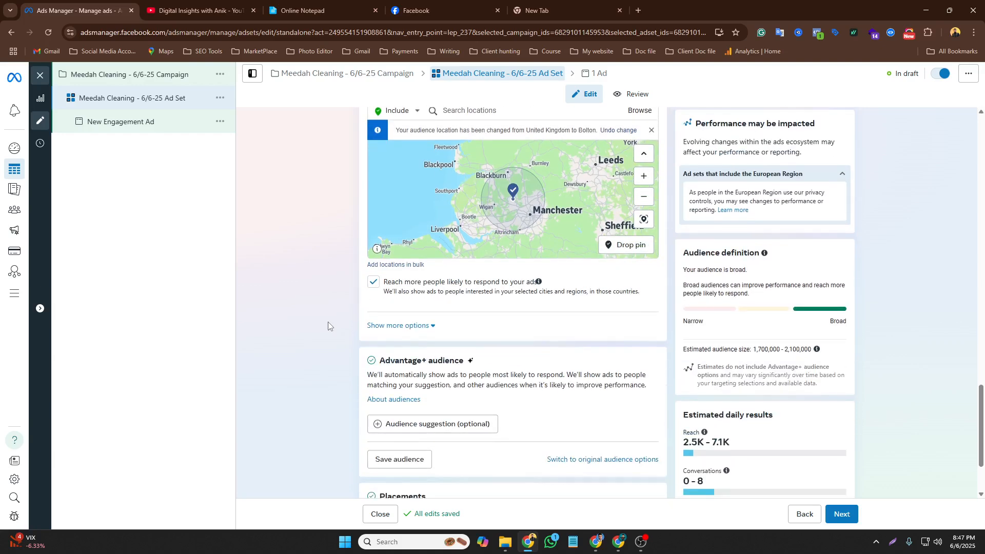
scroll(328, 322, "down", 1)
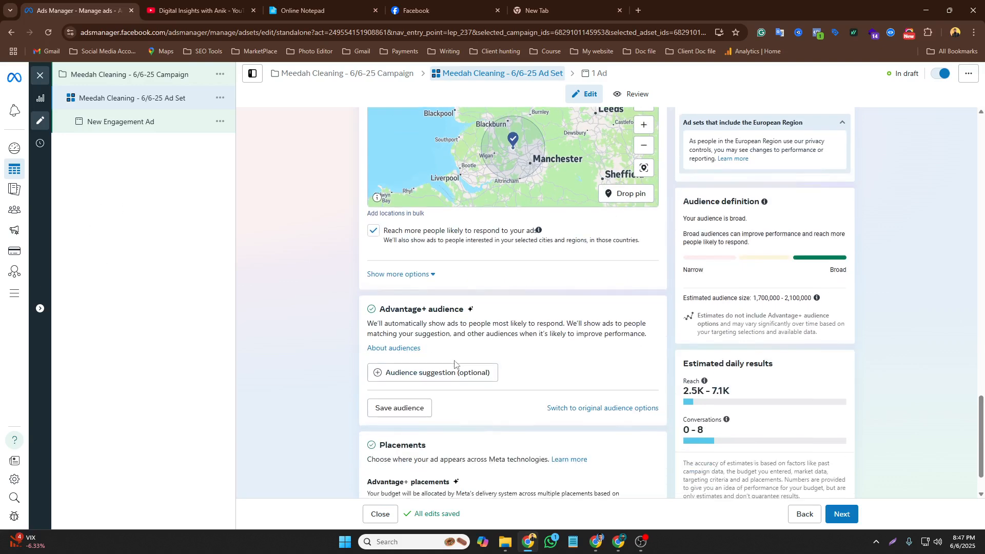
scroll(455, 364, "down", 1)
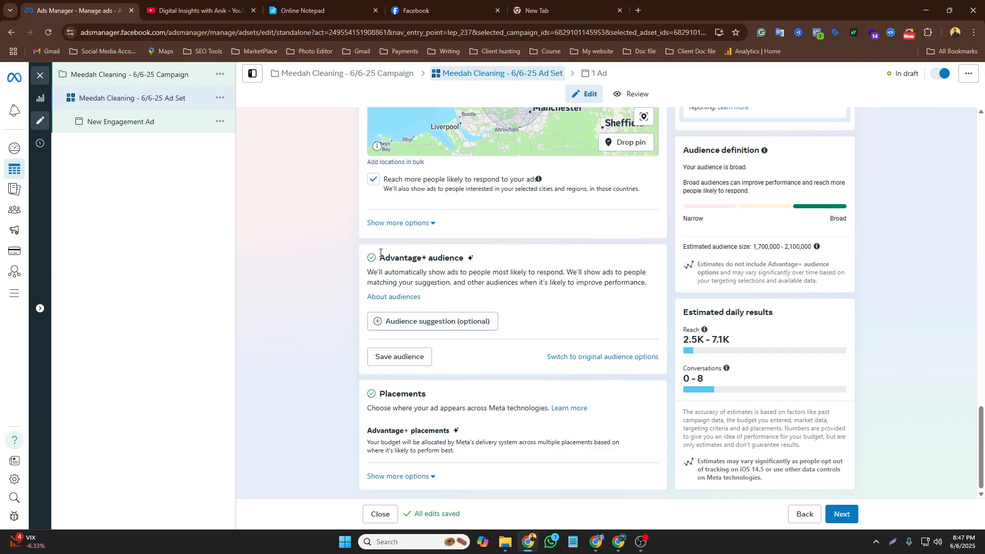
left_click(602, 358)
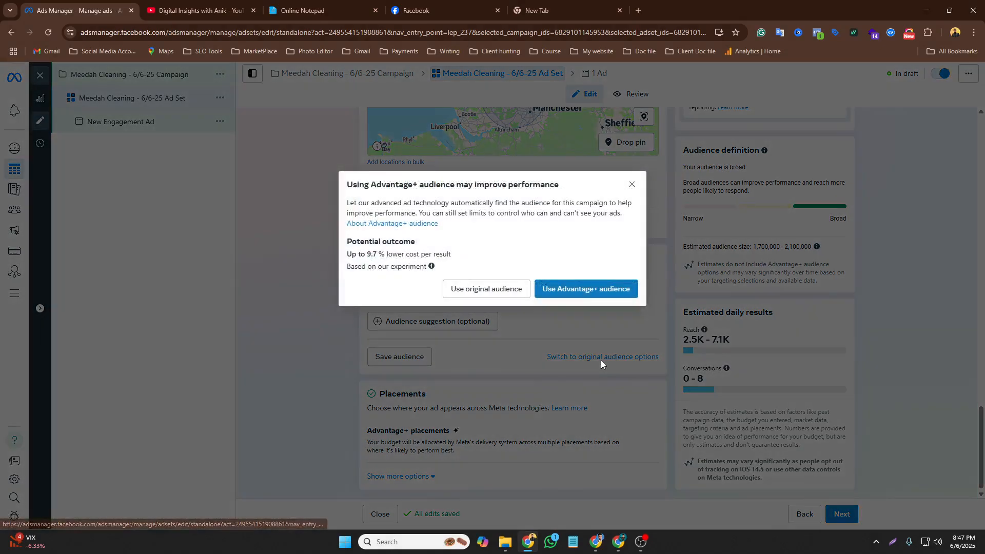
left_click(488, 291)
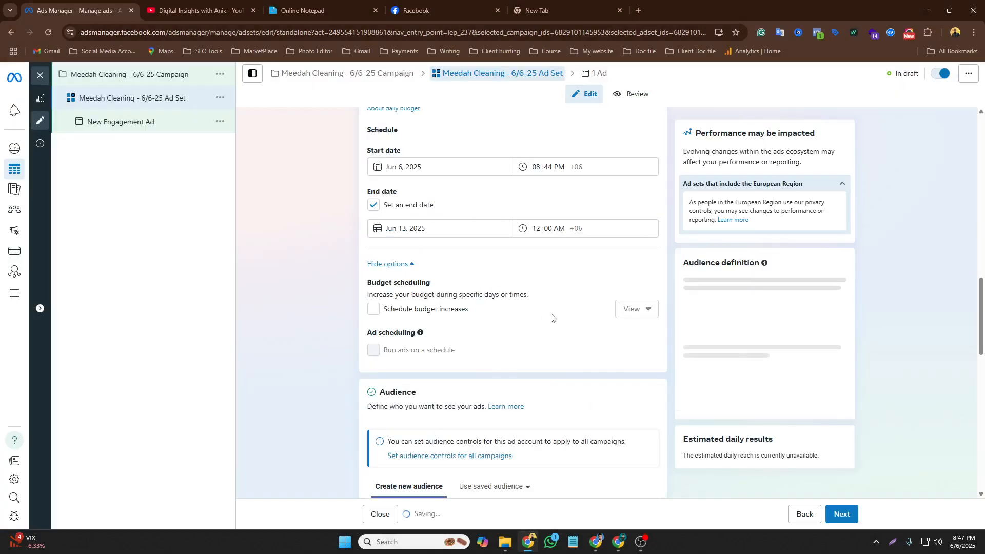
Set the audience age range to 24 through 60
scroll(531, 365, "down", 6)
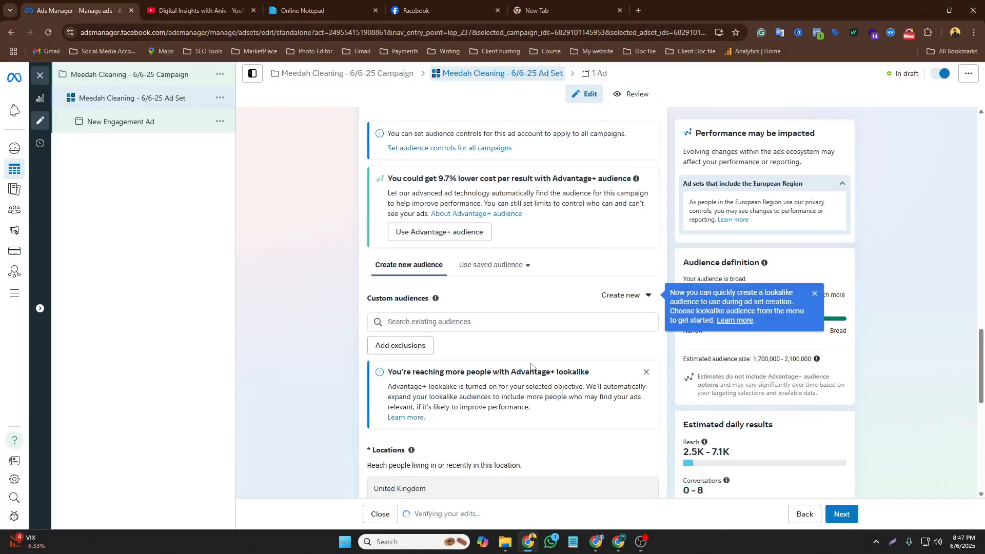
scroll(532, 365, "down", 5)
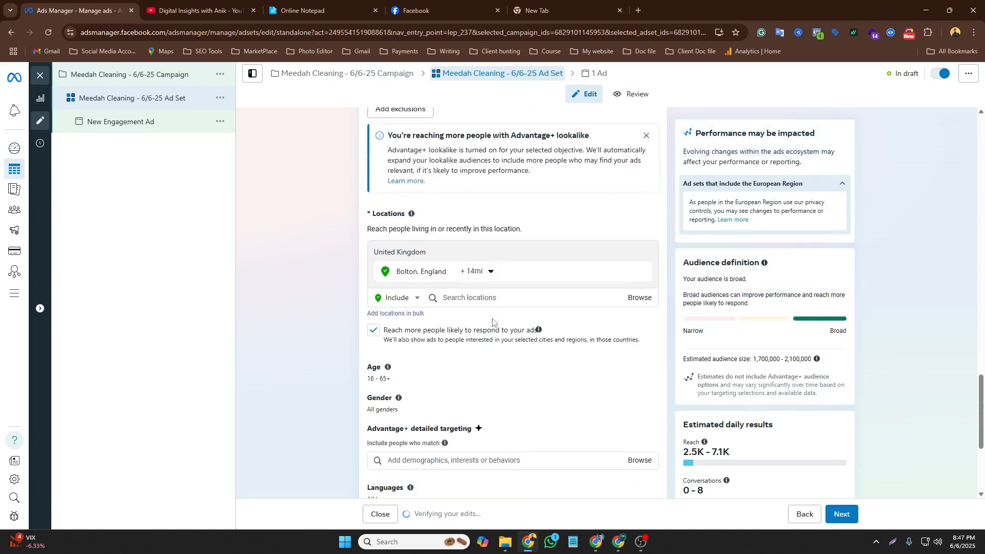
scroll(492, 321, "down", 2)
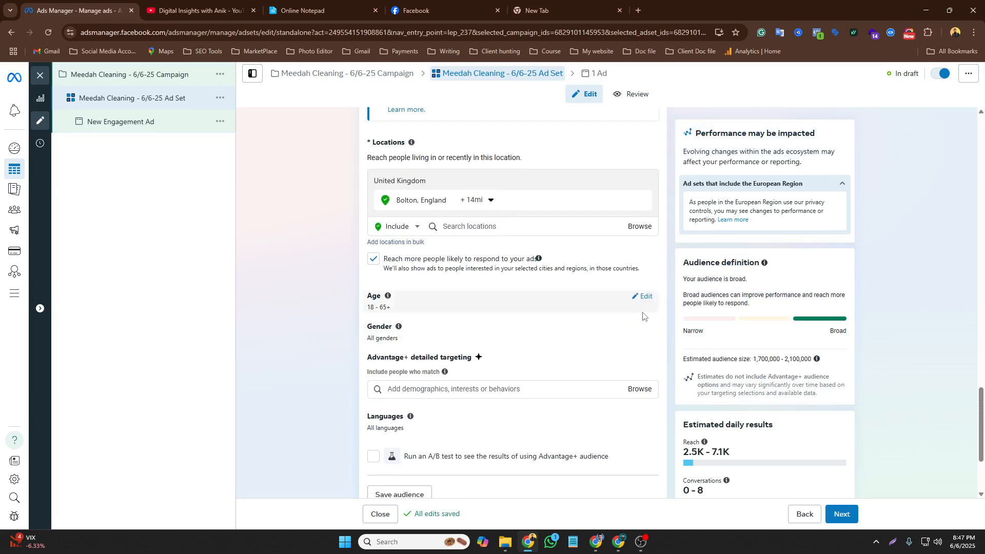
left_click(645, 297)
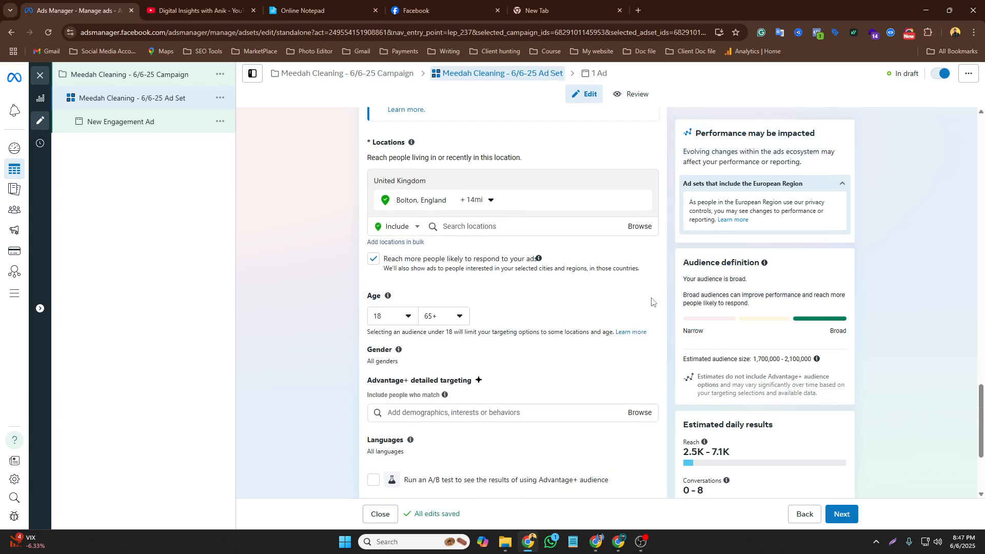
left_click(404, 317)
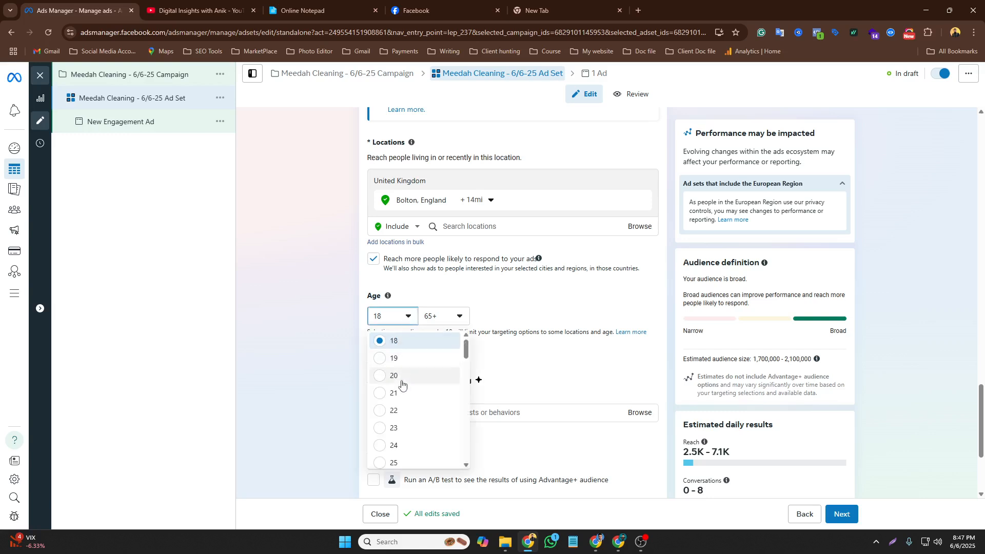
left_click(389, 440)
left_click(457, 319)
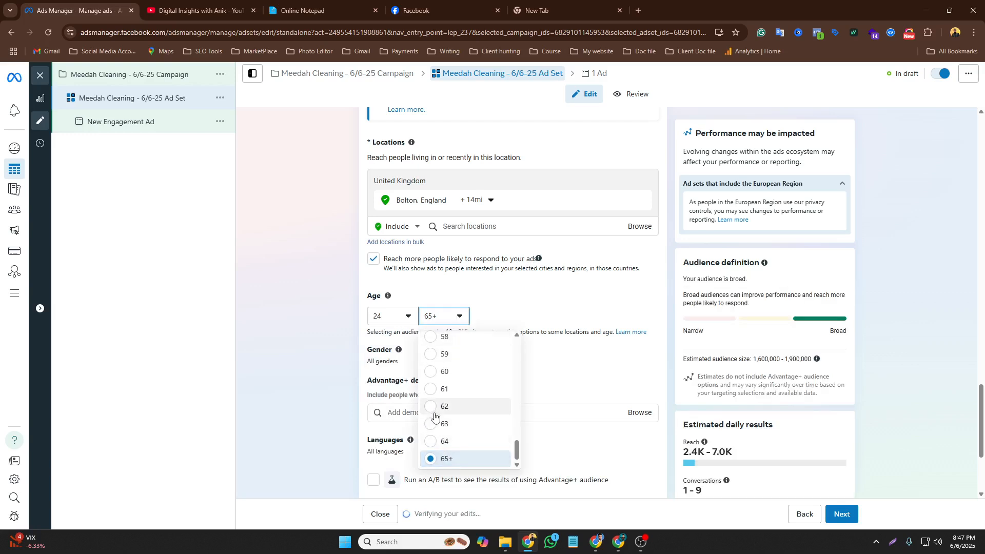
left_click(439, 373)
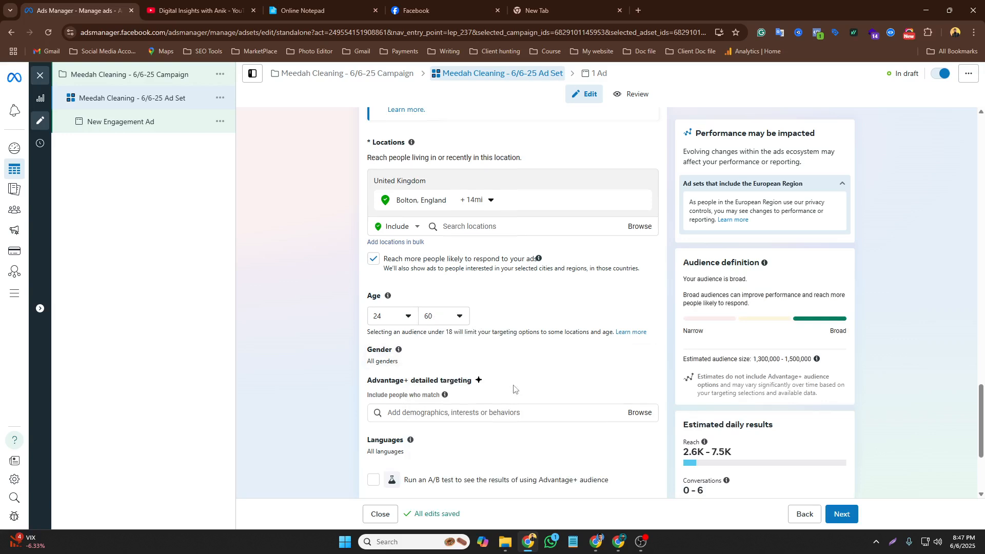
scroll(516, 390, "down", 2)
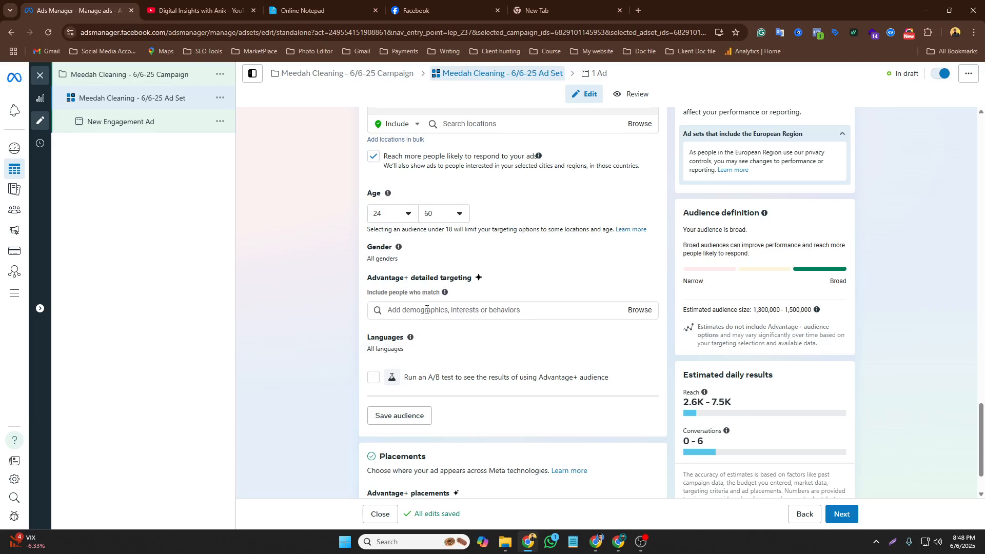
scroll(432, 320, "up", 2)
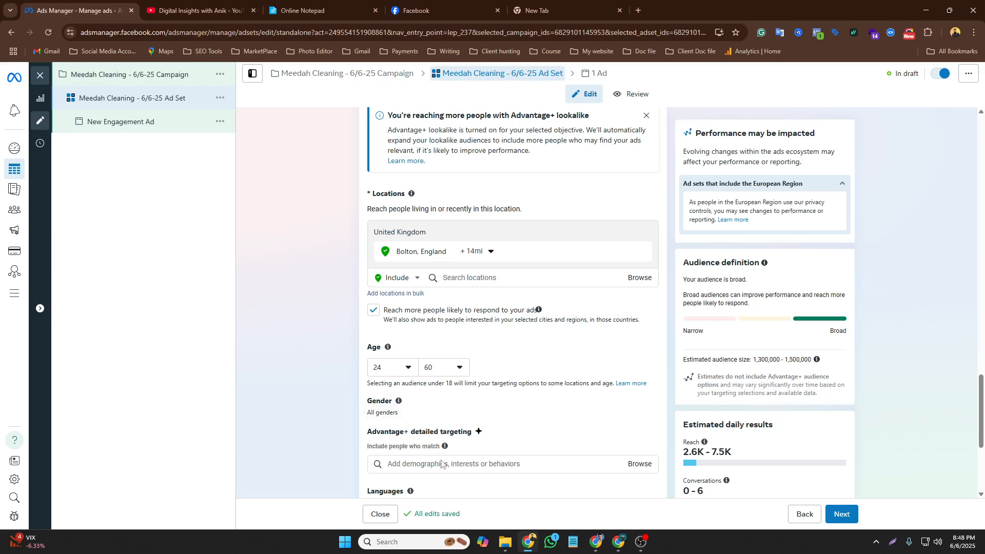
scroll(442, 390, "down", 1)
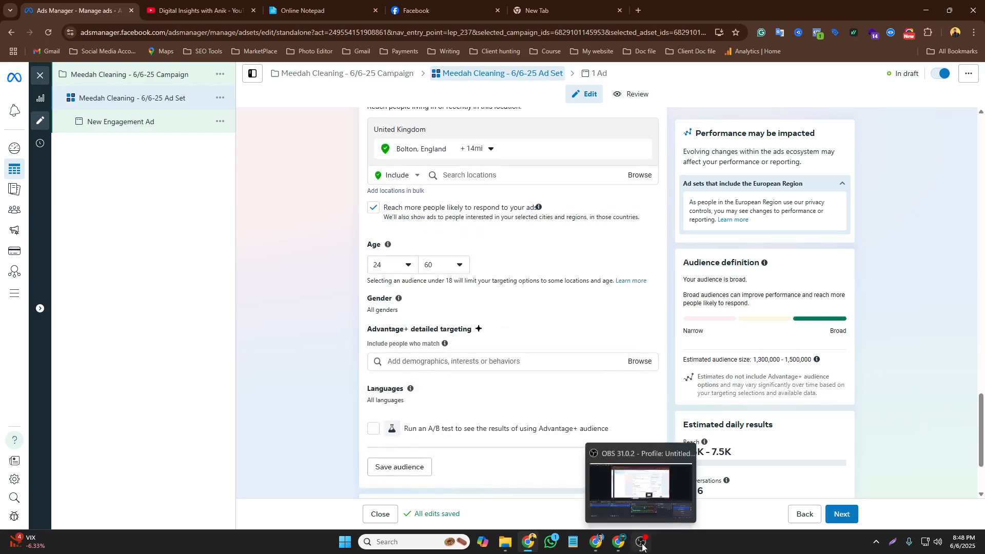
left_click(680, 520)
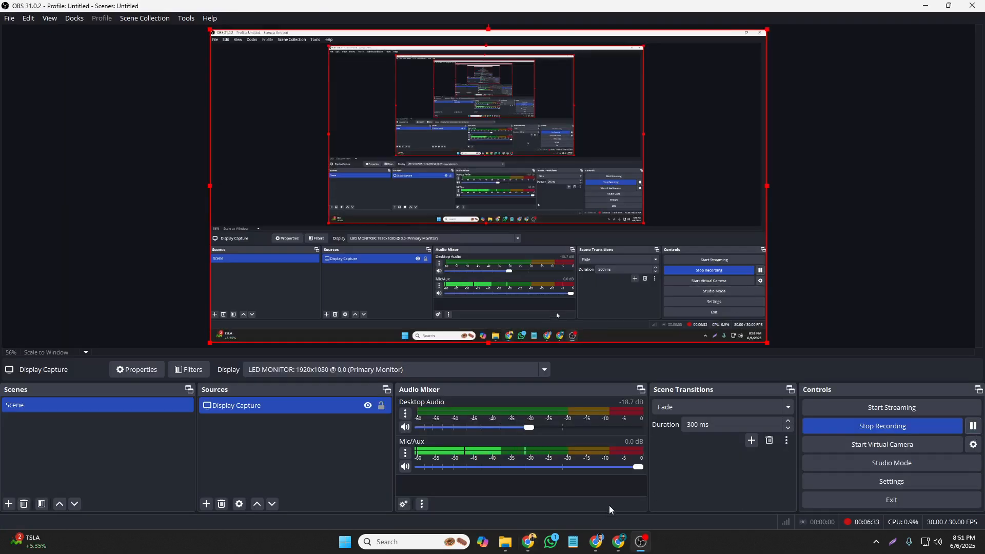
left_click(529, 542)
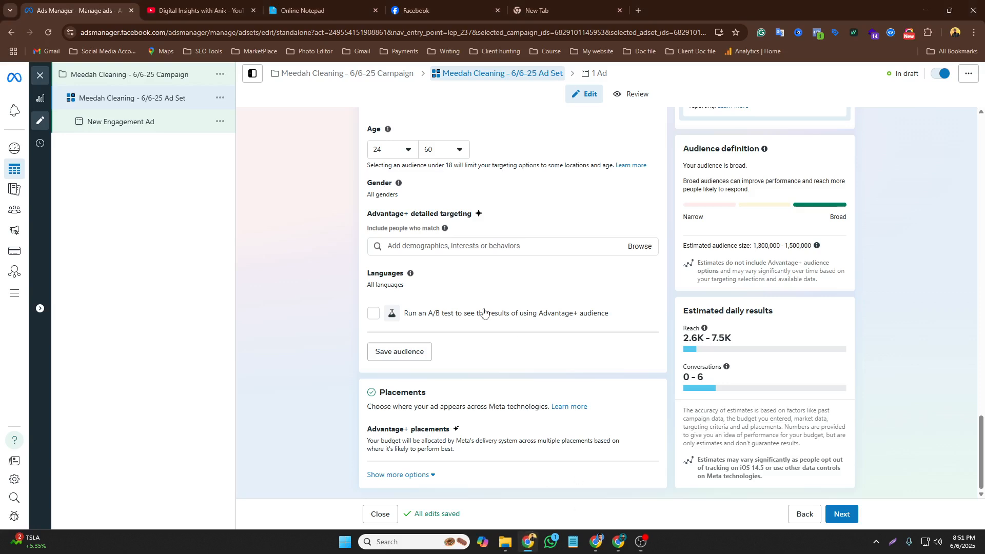
Search detailed targeting for cleaning and add the Cleaning (home & garden) interest
left_click(408, 247)
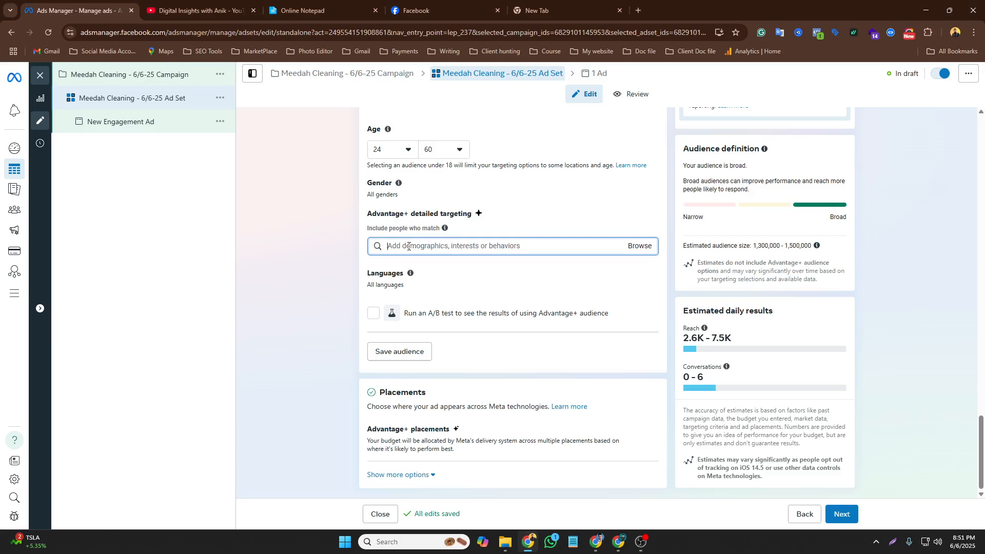
type("c")
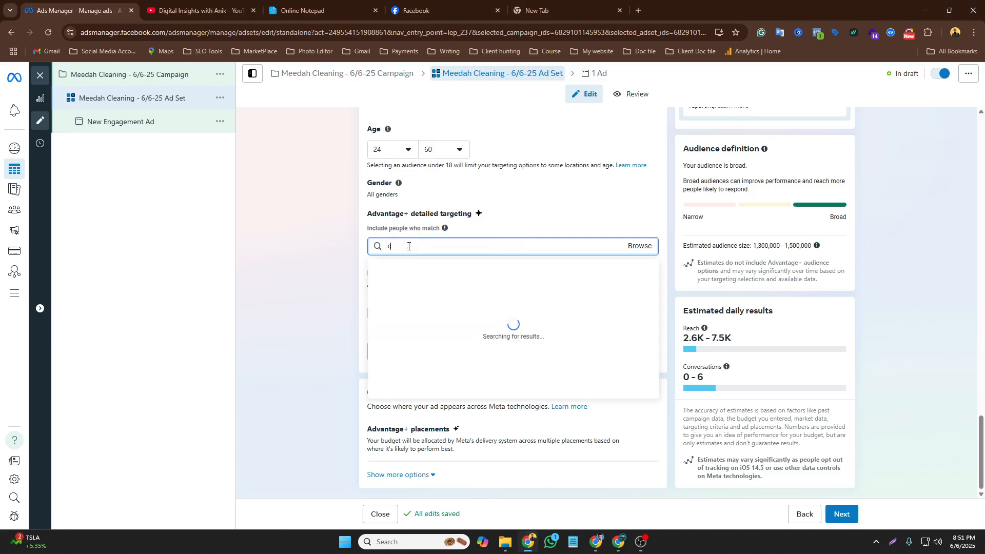
type("lening")
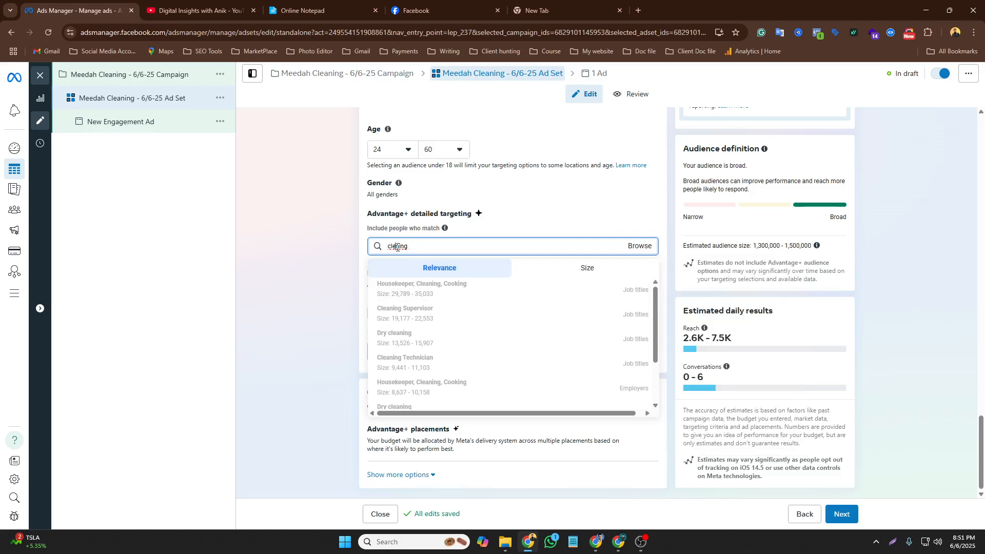
key("ctrl+a")
key("BackSpace")
type("clea")
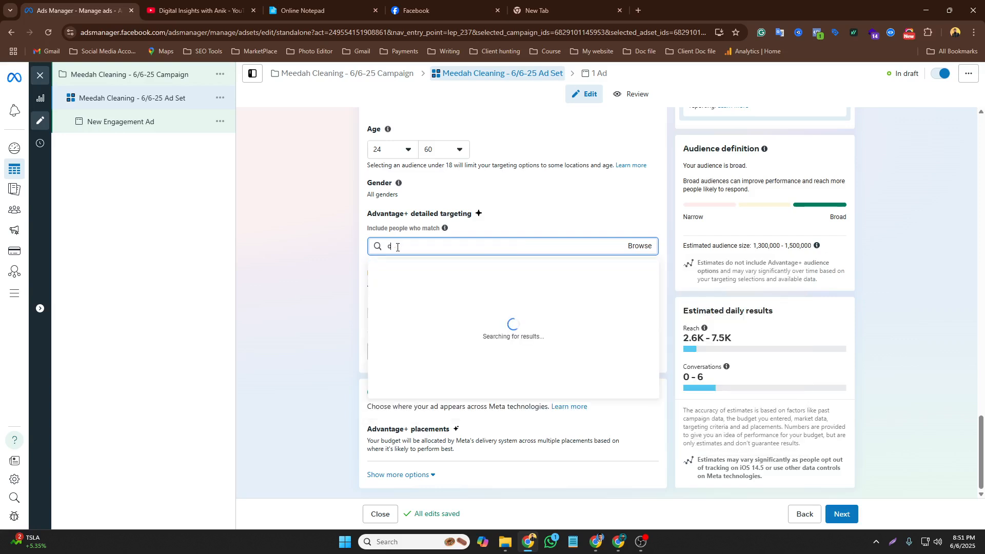
type("nni")
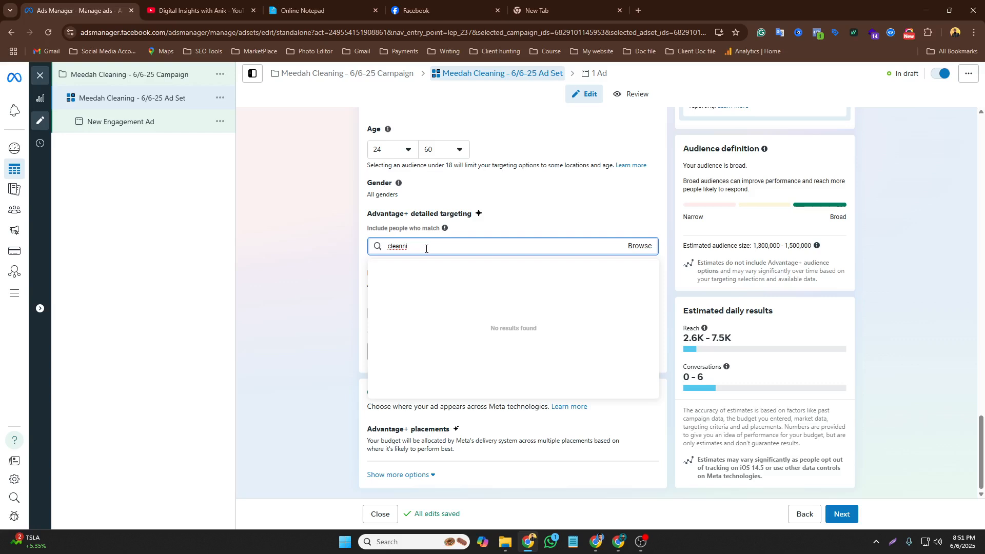
key("BackSpace")
key("BackSpace")
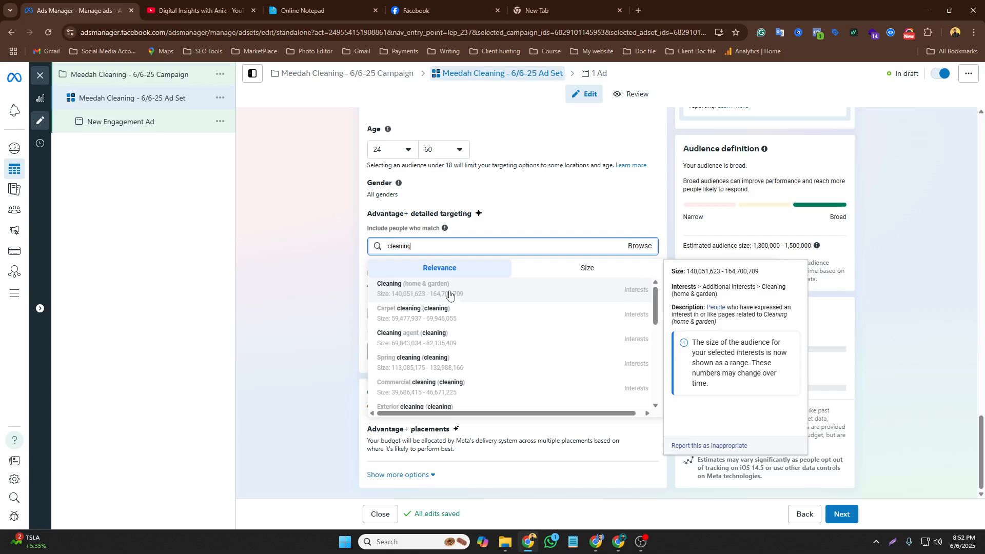
left_click(449, 294)
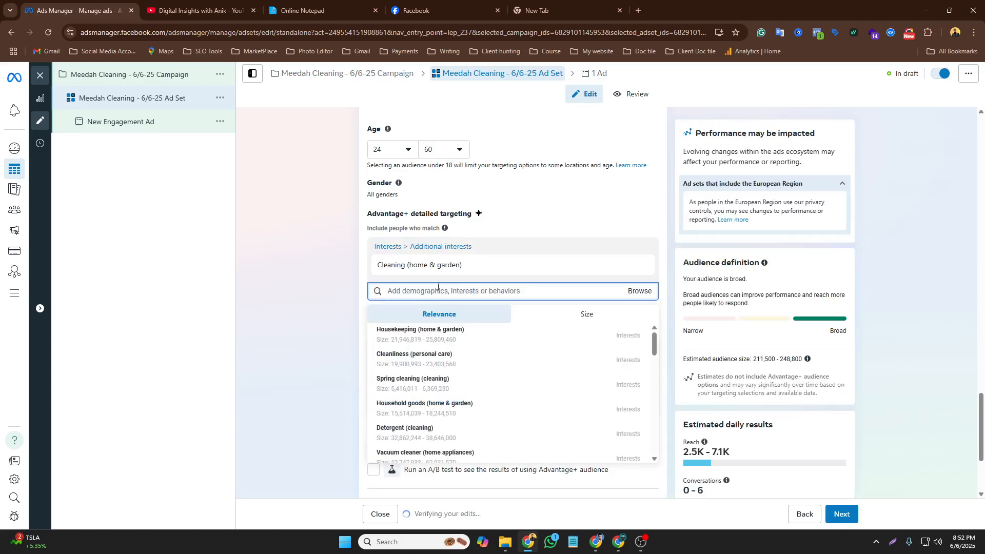
Copy Housekeeping from the notepad's interest list and switch back to Ads Manager
left_click(307, 10)
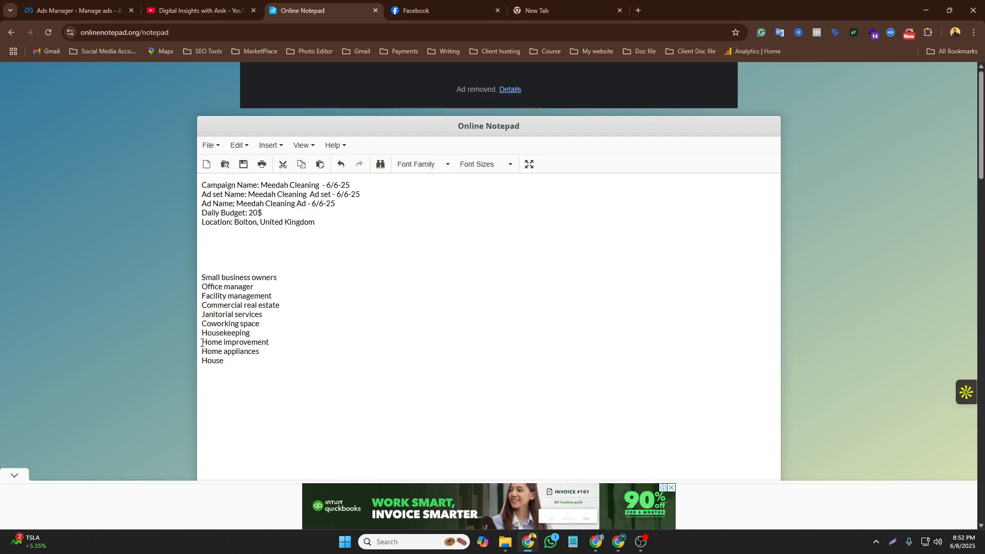
left_click_drag(205, 334, 261, 332)
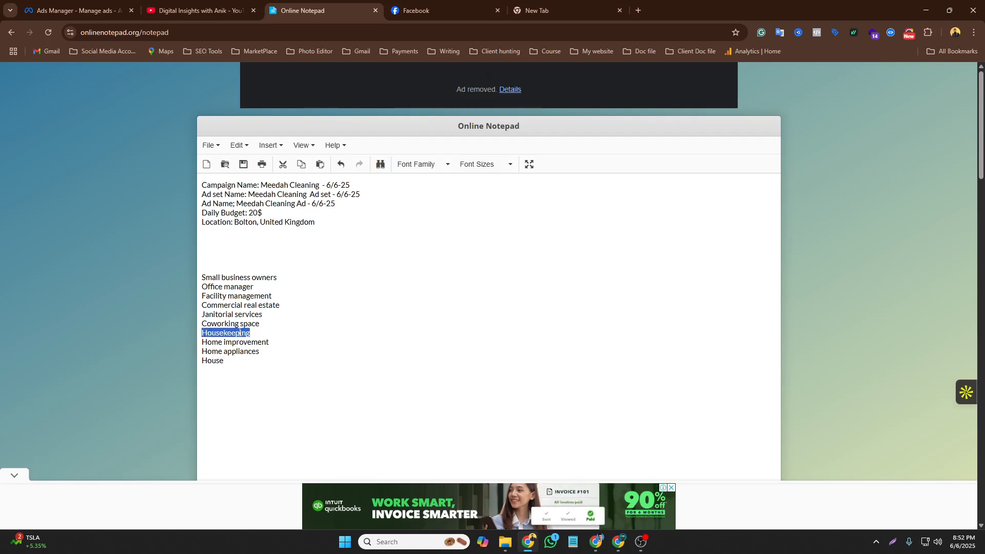
right_click(239, 333)
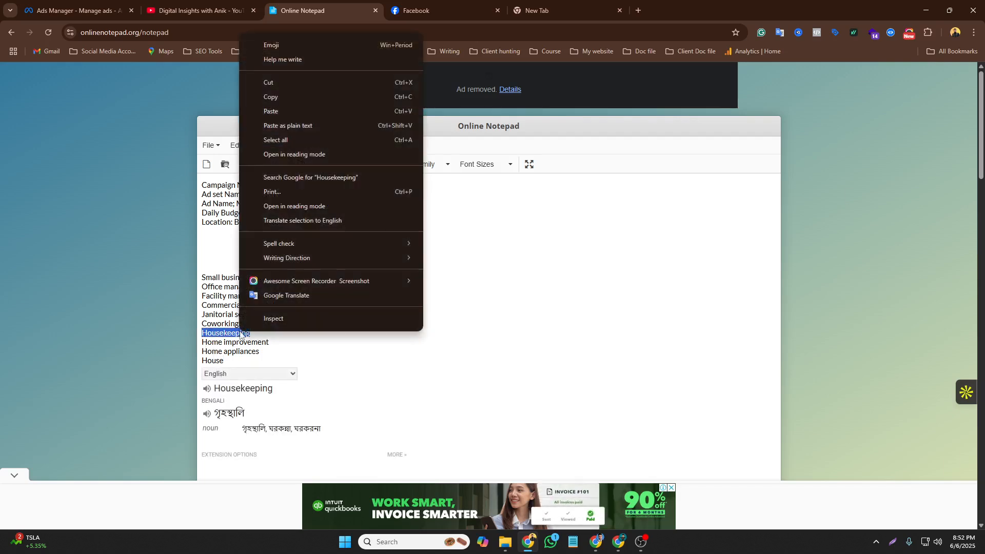
left_click(279, 101)
left_click(195, 10)
left_click(77, 10)
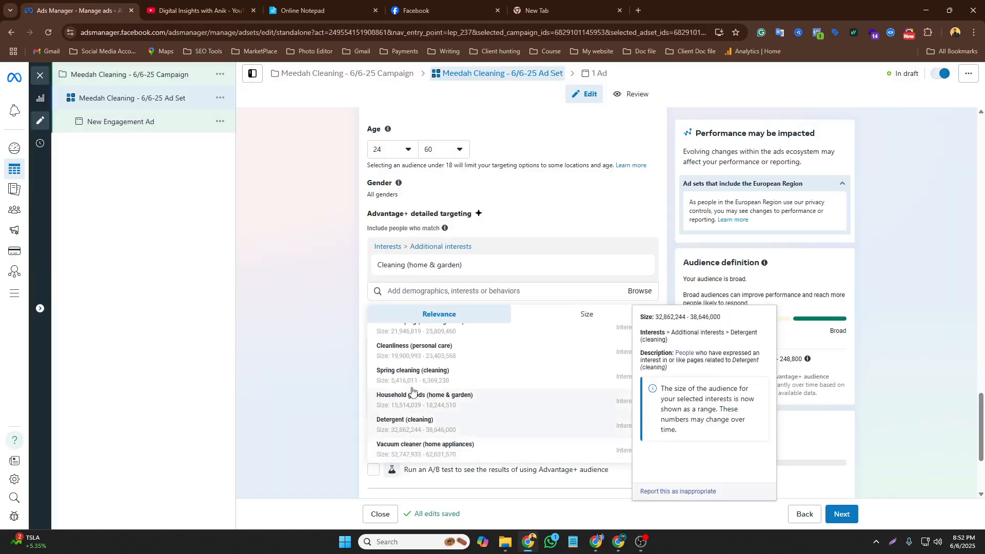
Add Vacuum cleaner (home appliances) and Mop (cleaning) as further detailed targeting interests
scroll(414, 392, "up", 1)
mouse_move(466, 411)
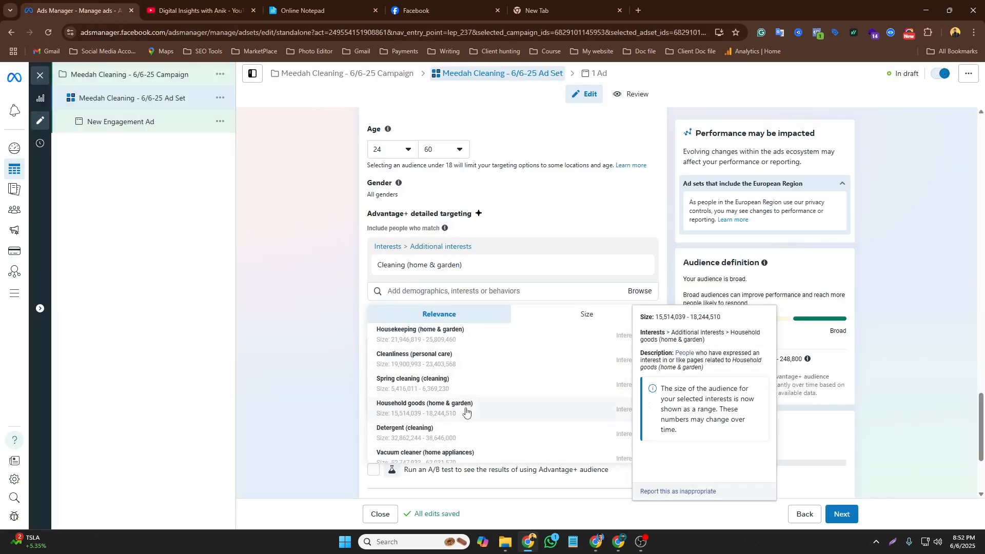
mouse_move(415, 386)
scroll(449, 410, "down", 1)
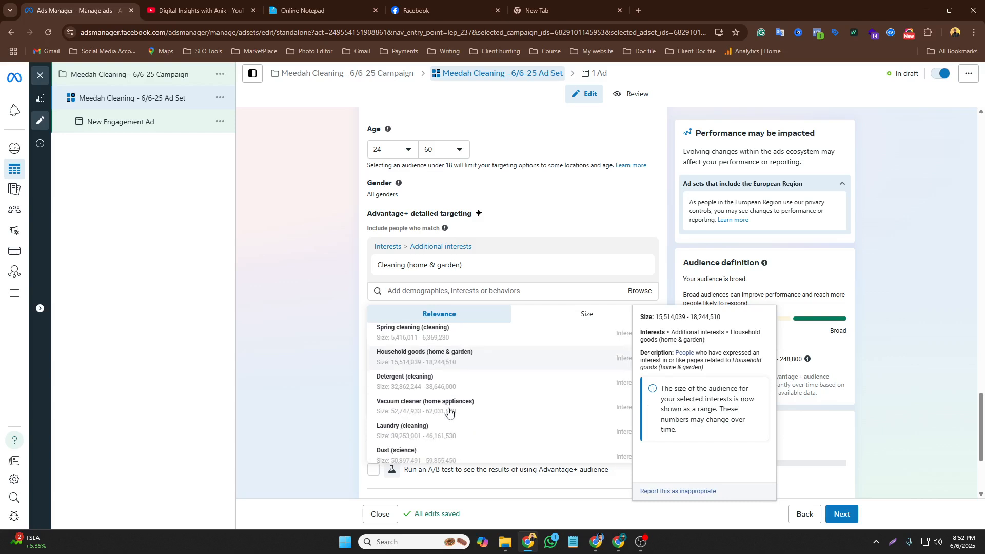
left_click(417, 411)
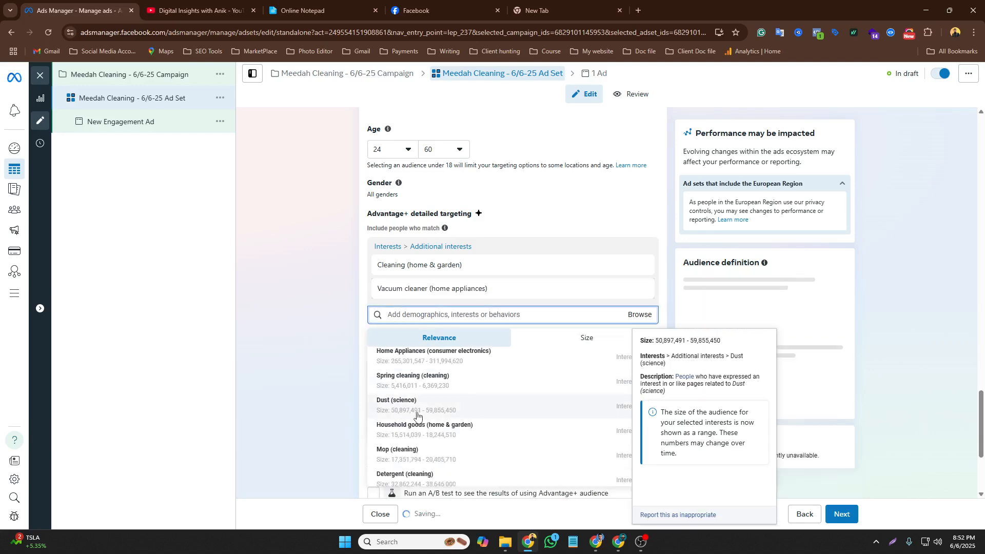
left_click(420, 457)
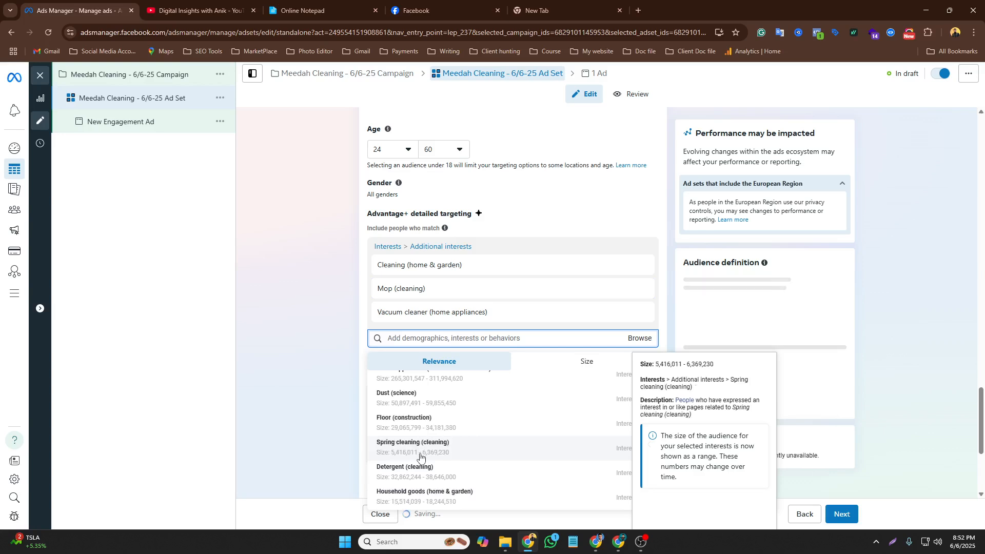
scroll(421, 456, "down", 3)
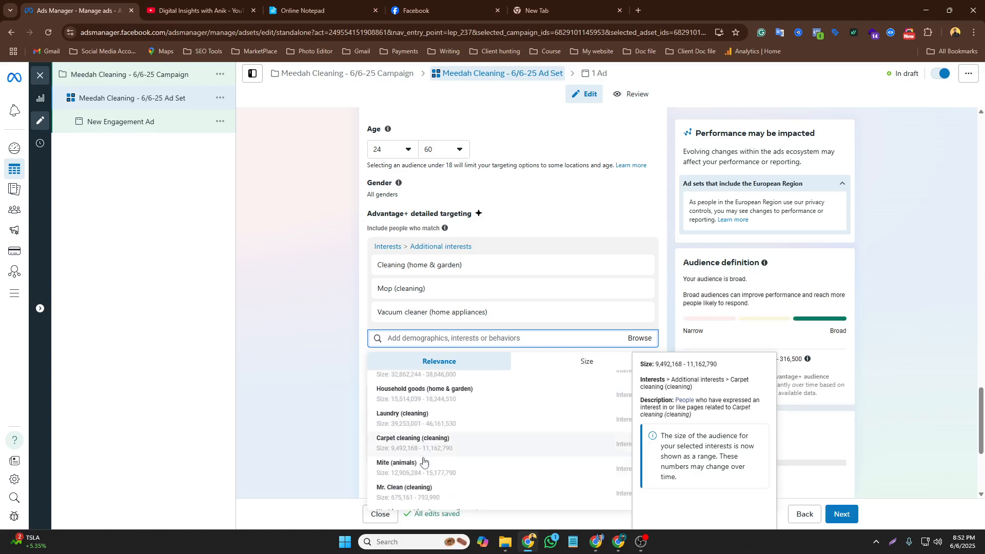
Add Housekeeping (home & garden) from the suggestion list as a detailed targeting interest
scroll(445, 477, "up", 2)
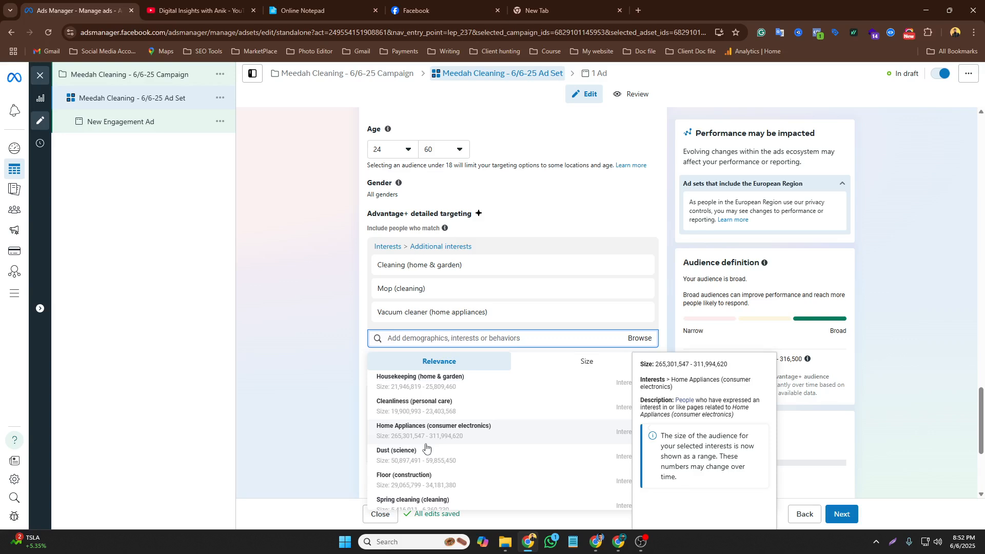
left_click(405, 382)
right_click(402, 360)
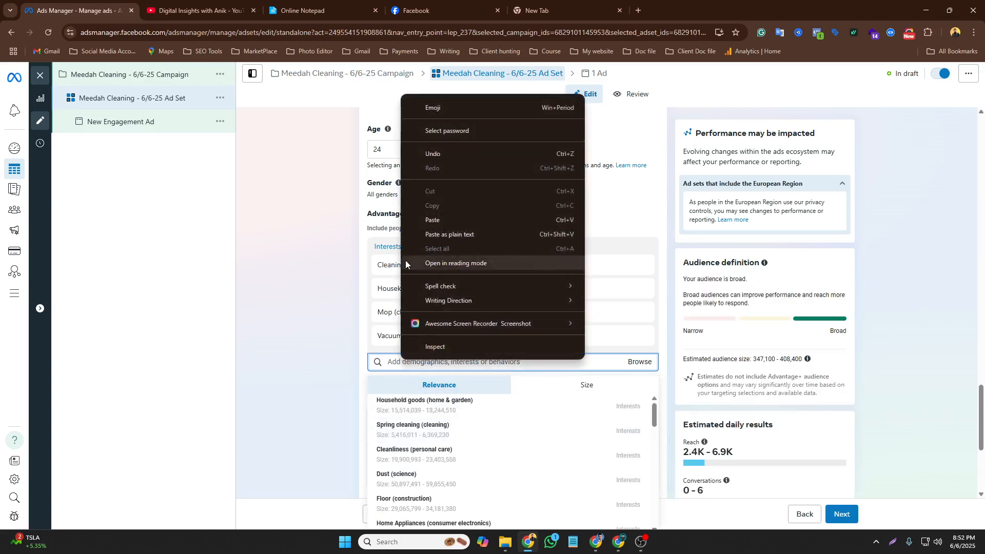
left_click(432, 220)
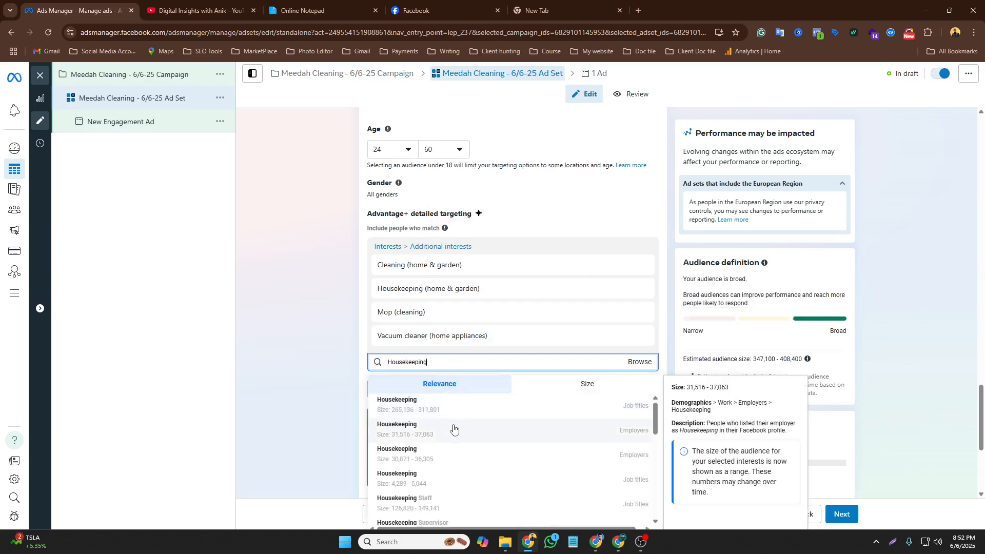
scroll(453, 428, "down", 3)
scroll(454, 429, "down", 2)
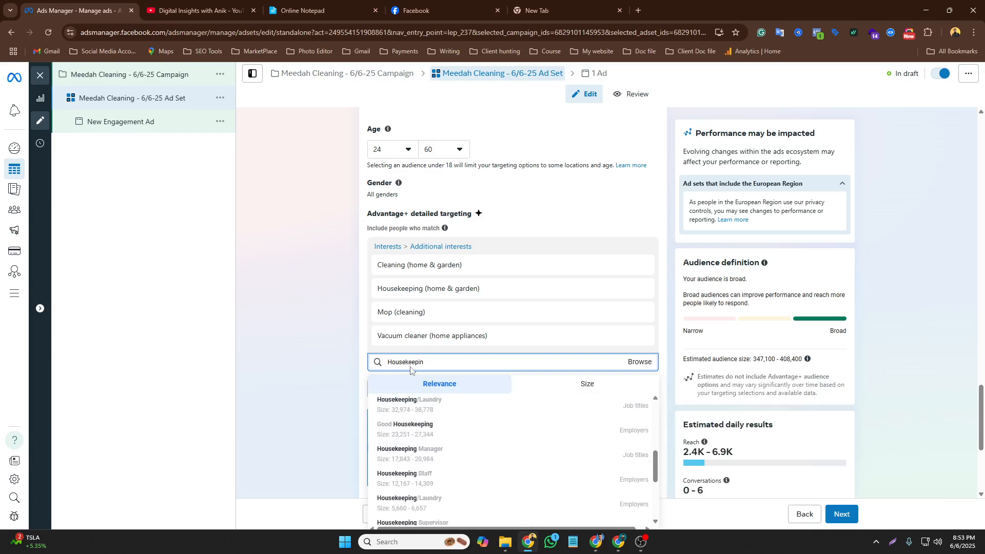
key("BackSpace")
key("BackSpace")
key("BackSpace")
key("BackSpace")
key("BackSpace")
key("BackSpace")
key("BackSpace")
key("BackSpace")
key("BackSpace")
key("BackSpace")
key("BackSpace")
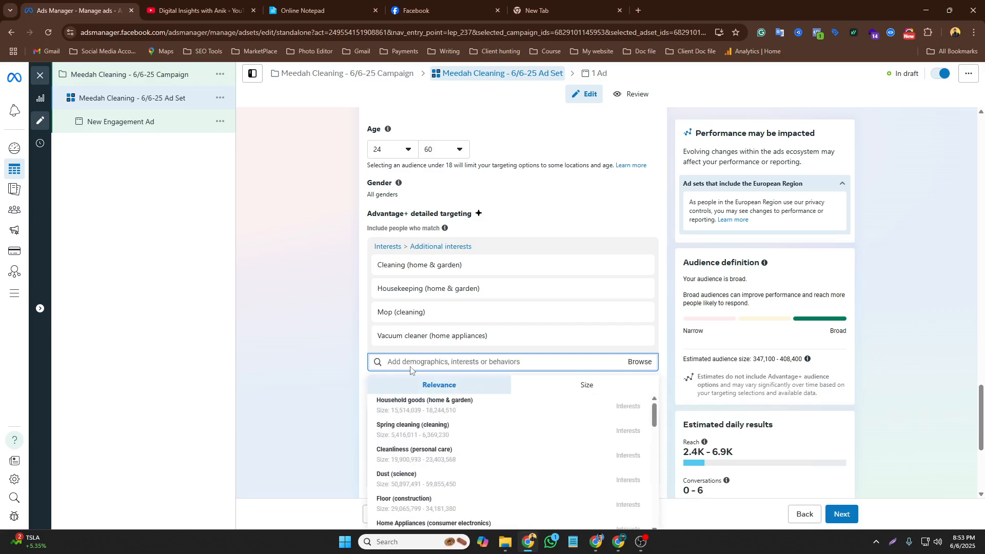
Search detailed targeting for commercial cleaning and add the Commercial cleaning (cleaning) interest
type("comme")
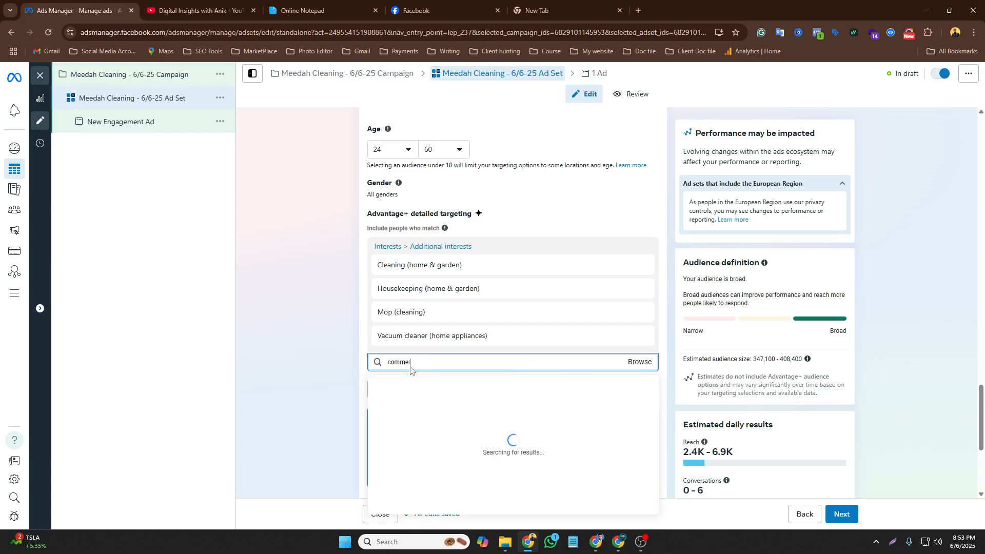
type("rs")
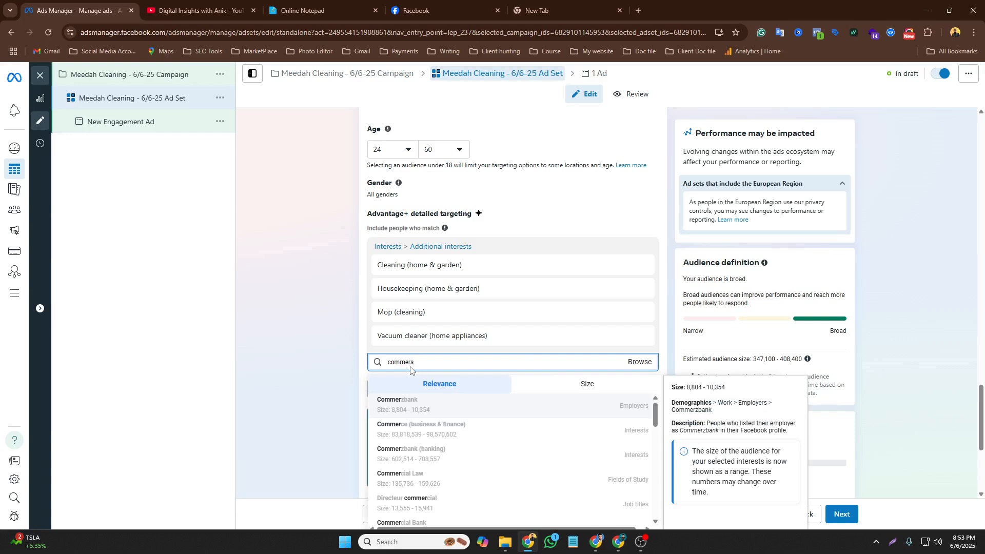
key("BackSpace")
type("c")
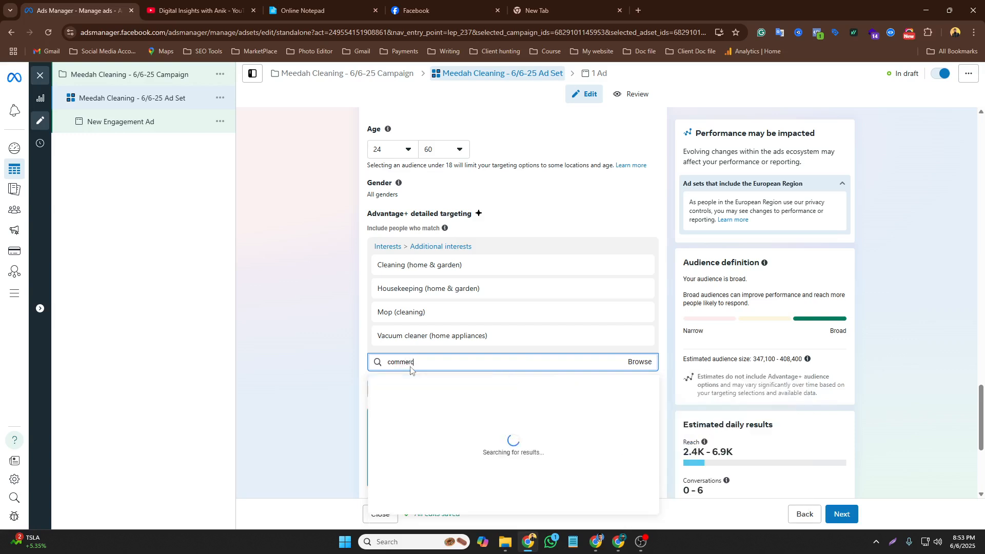
type("ial cleaning")
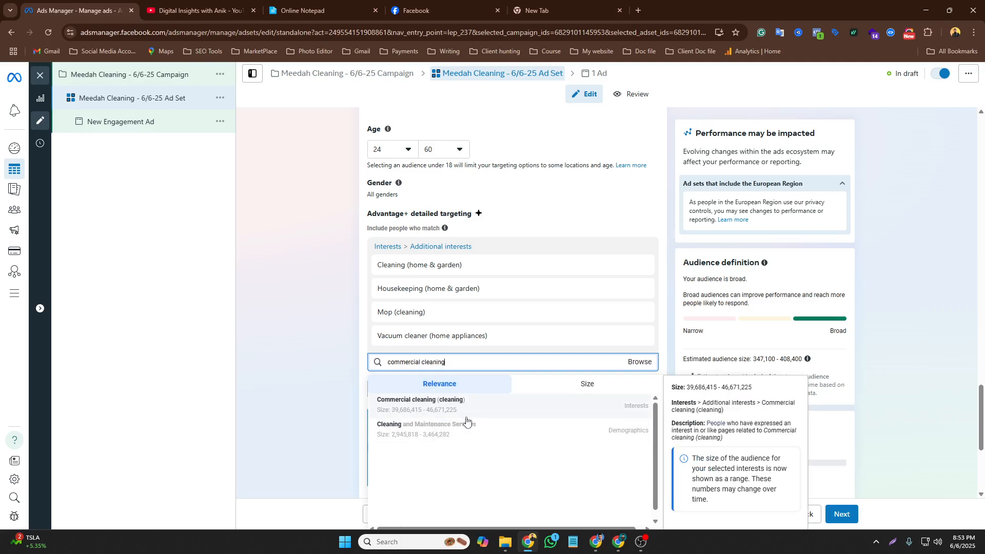
left_click(430, 411)
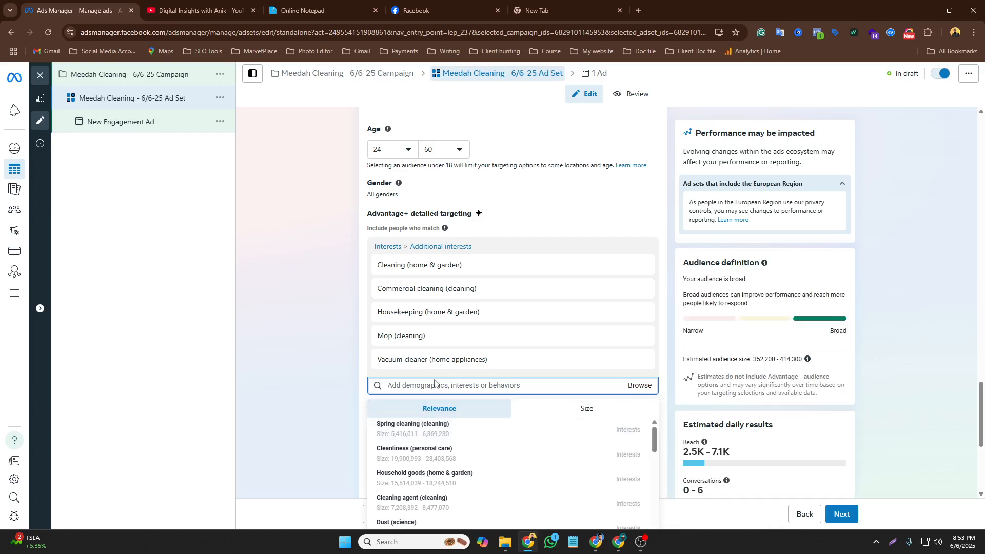
Copy Small business owners from the notepad's interest list and switch back to Ads Manager
left_click(298, 6)
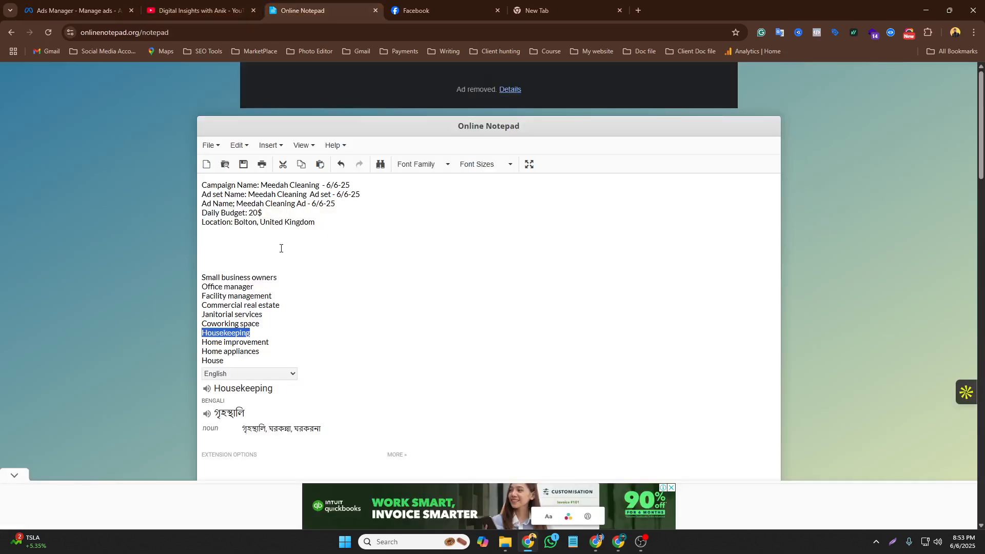
left_click(287, 288)
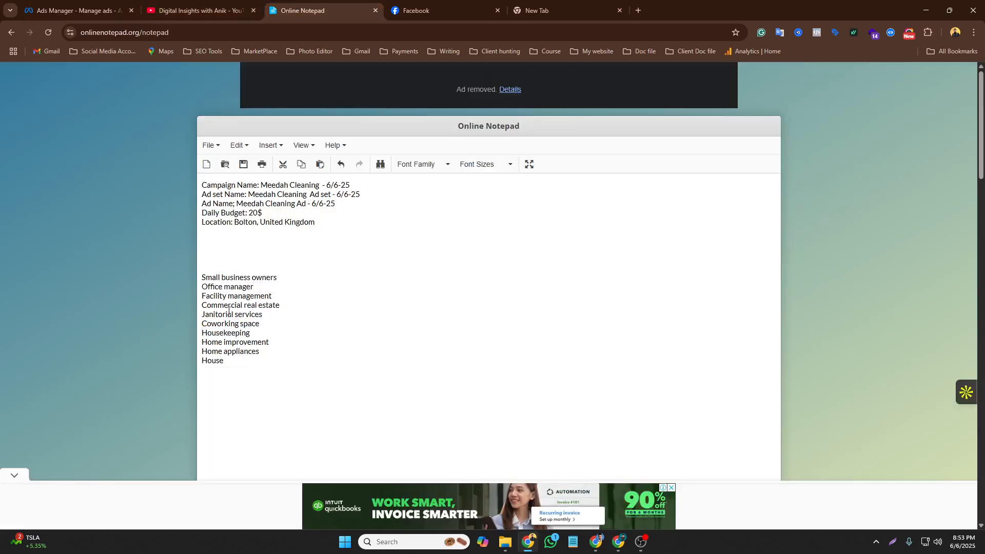
triple_click(238, 282)
right_click(237, 281)
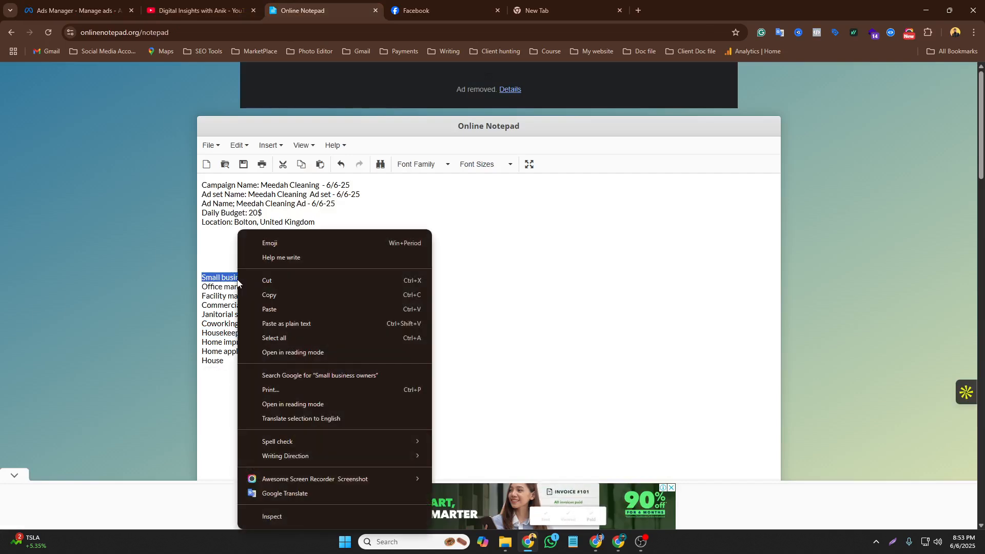
left_click(273, 297)
mouse_move(643, 542)
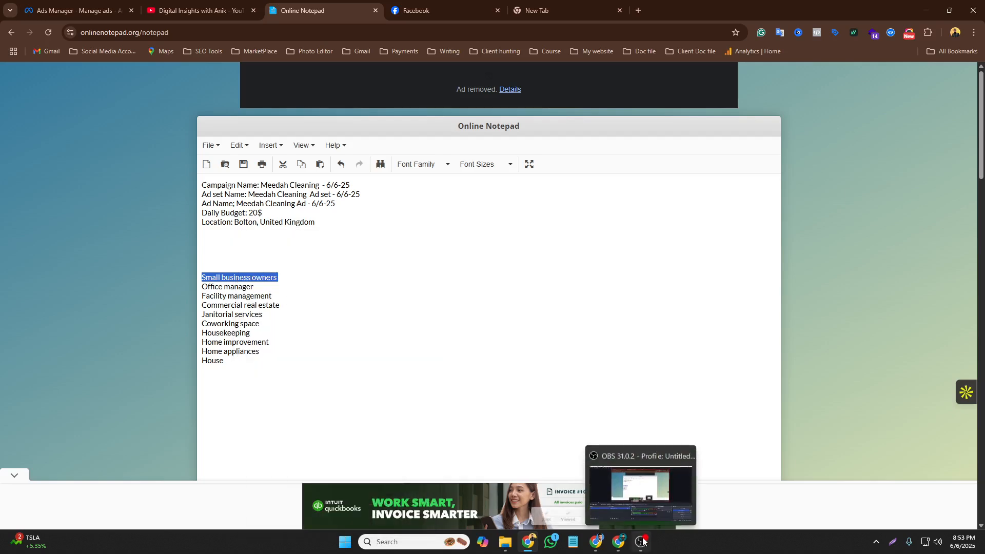
left_click(77, 10)
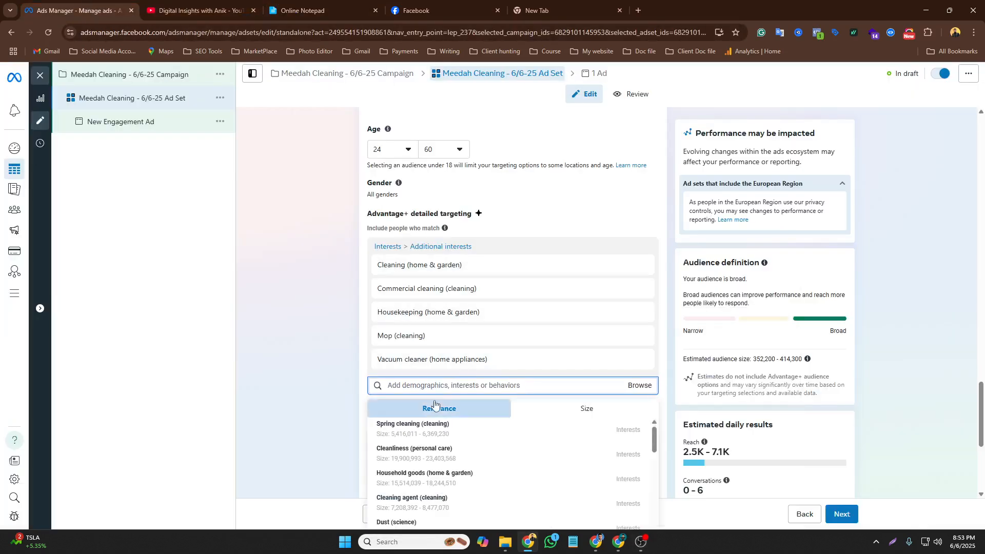
Paste the copied term into detailed targeting and add the Small business owners behavior
right_click(405, 386)
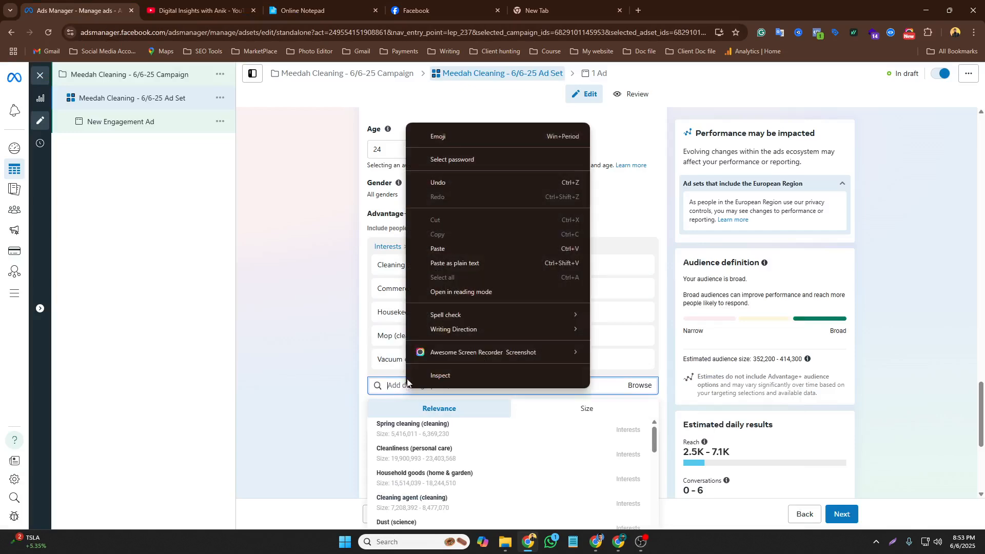
left_click(426, 249)
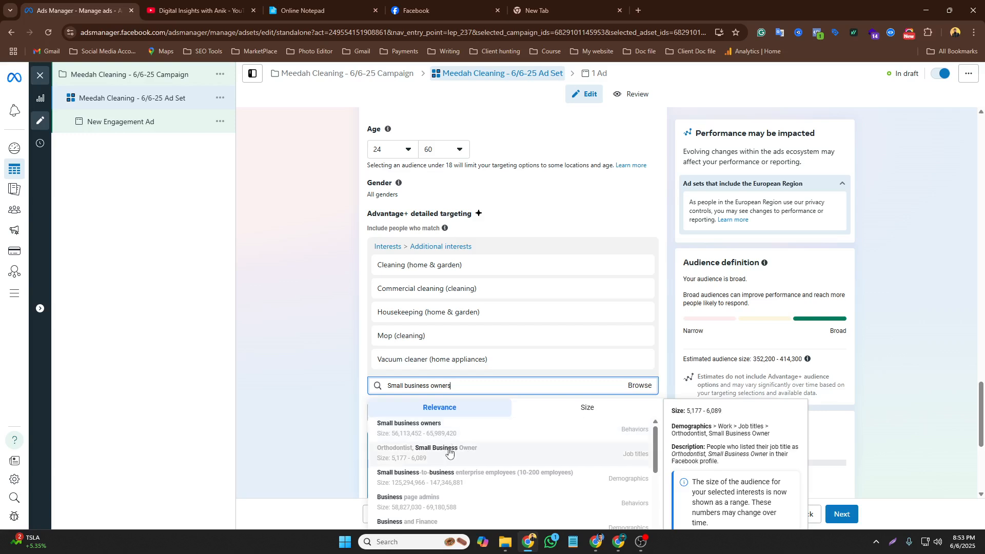
left_click(425, 429)
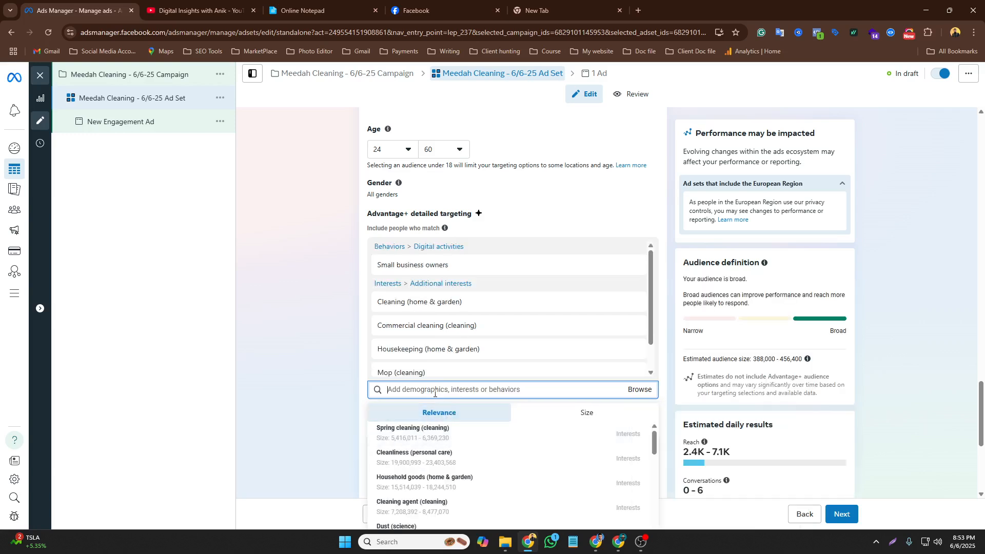
Copy Facility management from the notepad's interest list and return to Ads Manager
left_click(303, 10)
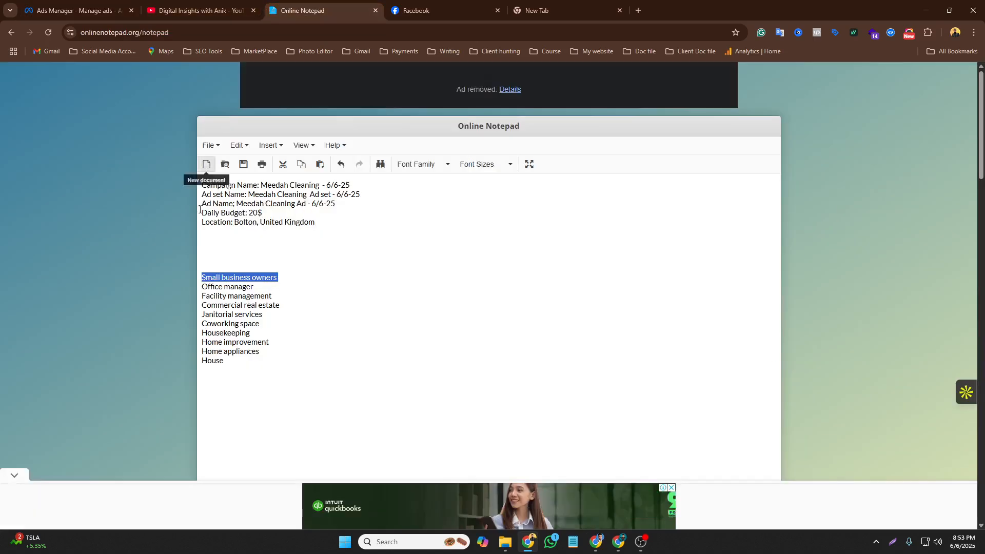
left_click(219, 292)
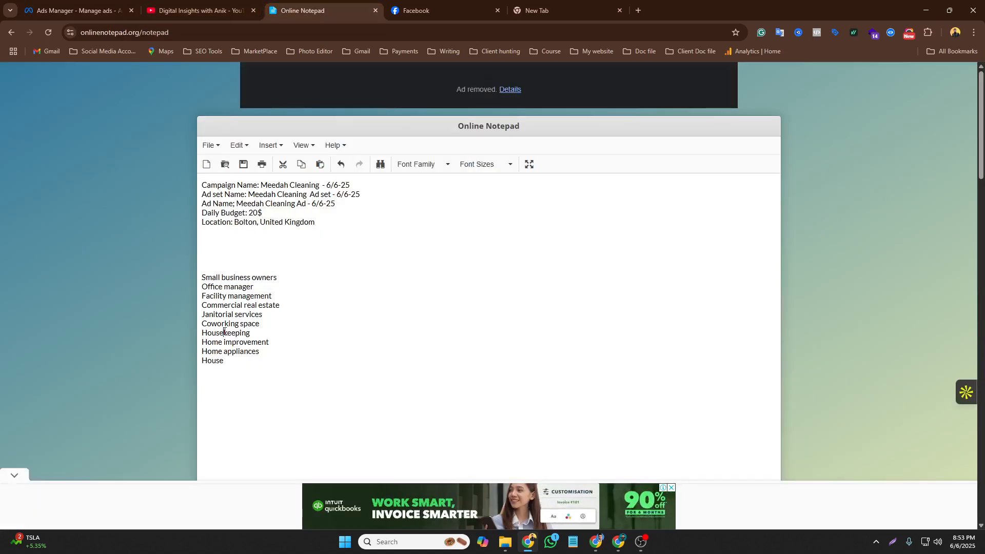
triple_click(226, 296)
right_click(228, 297)
left_click(250, 297)
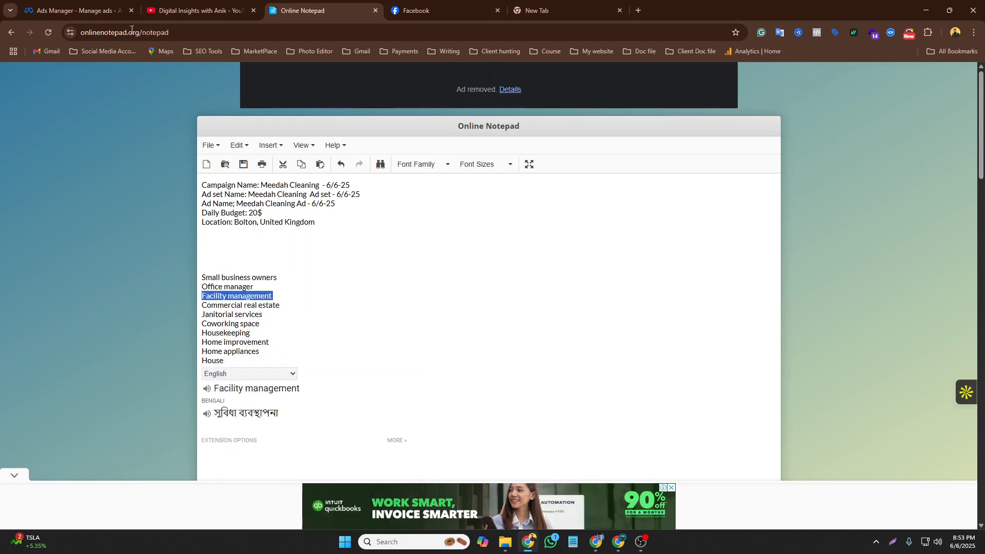
left_click(131, 5)
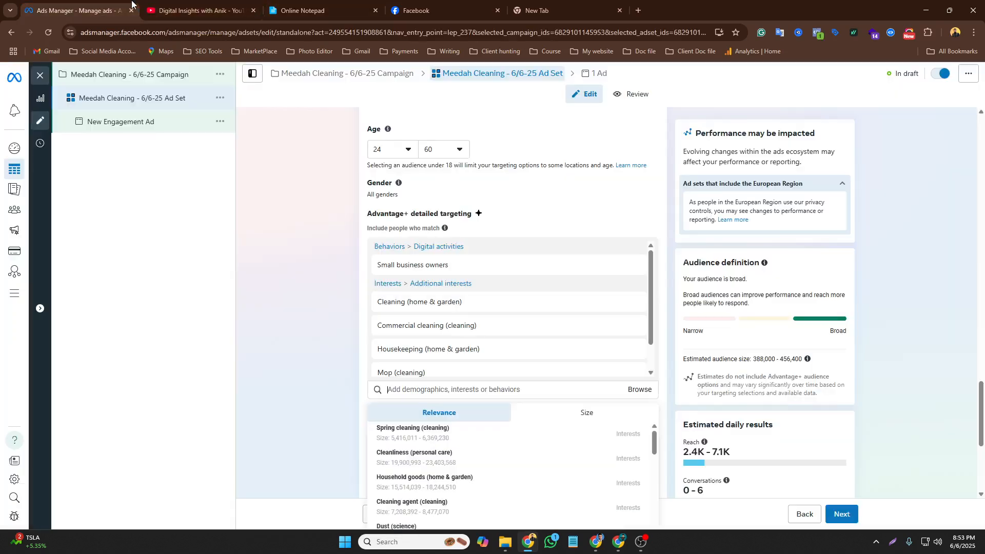
Paste Facility management into detailed targeting, add the Facility management (real estate) interest, and close the suggestions
right_click(398, 389)
left_click(428, 250)
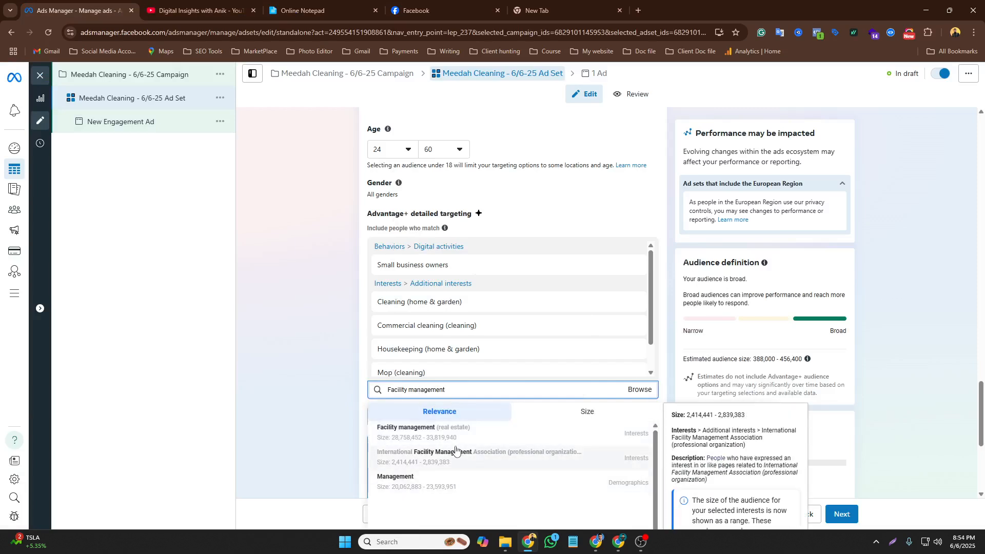
left_click(454, 436)
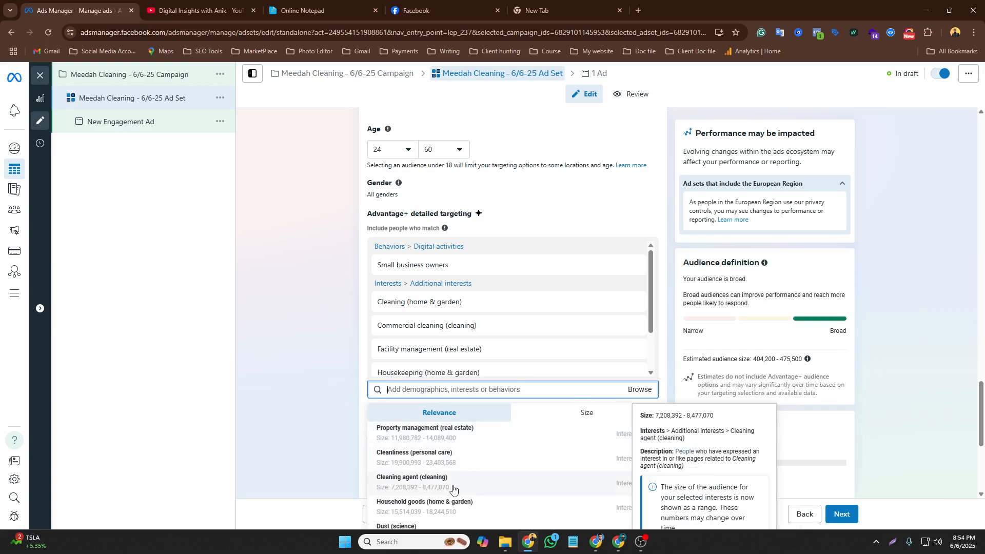
scroll(454, 489, "down", 2)
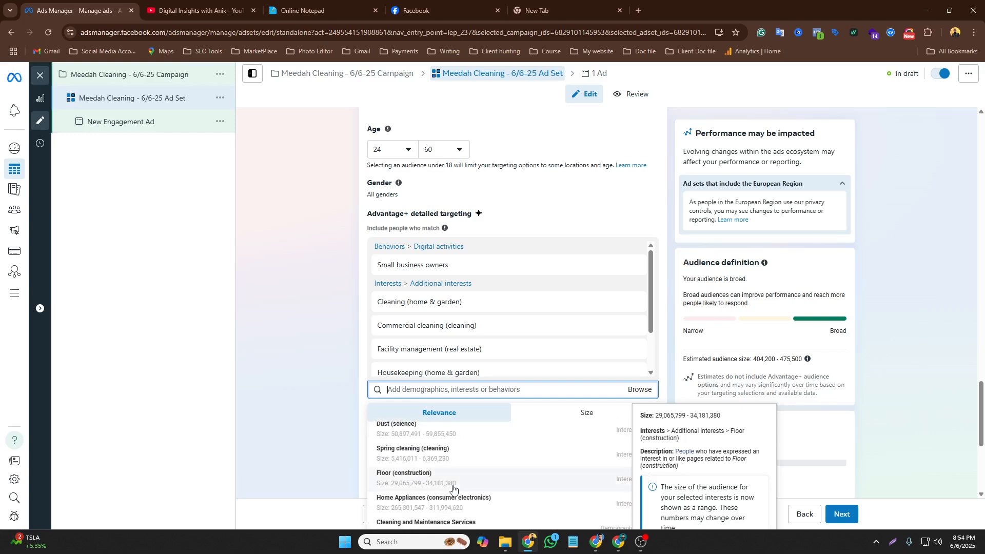
scroll(454, 489, "down", 1)
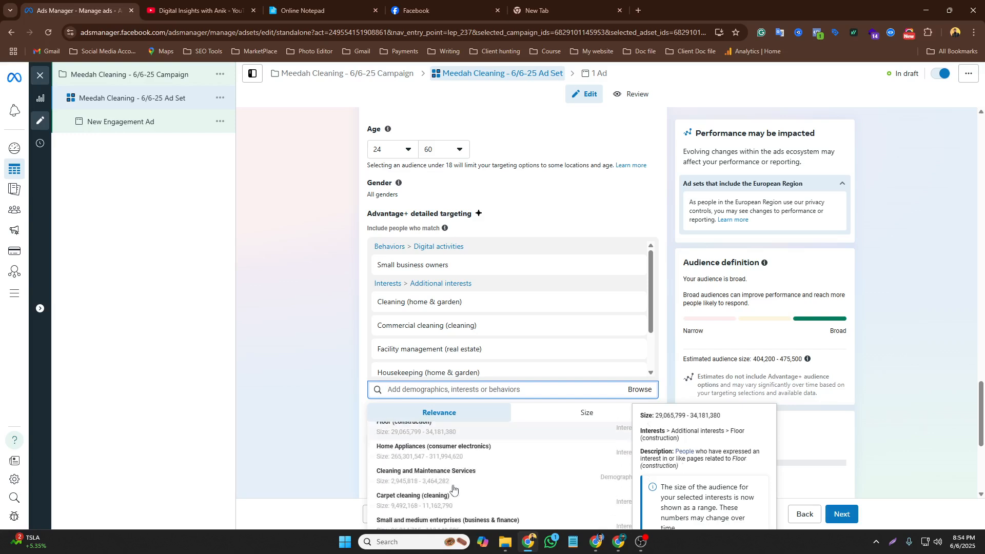
scroll(450, 505, "down", 2)
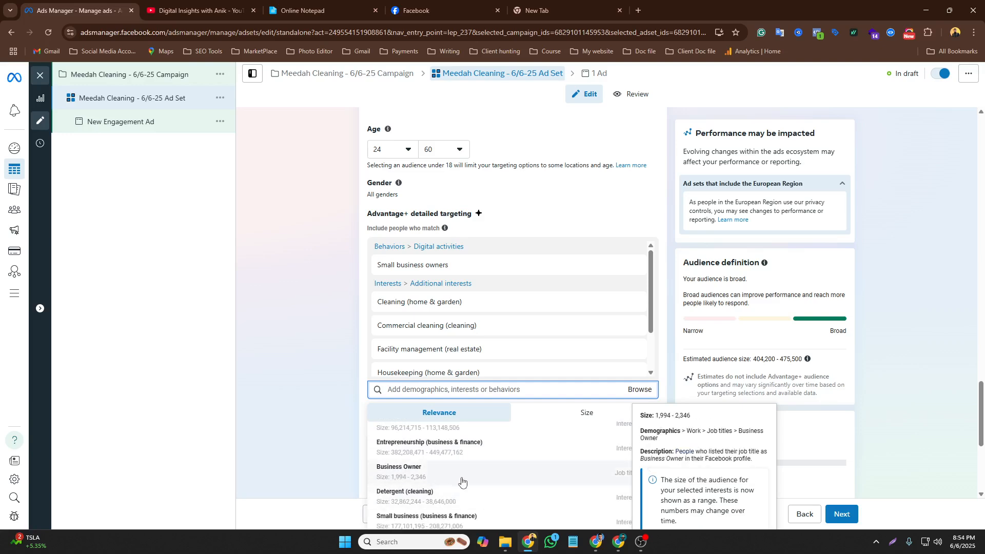
left_click(462, 481)
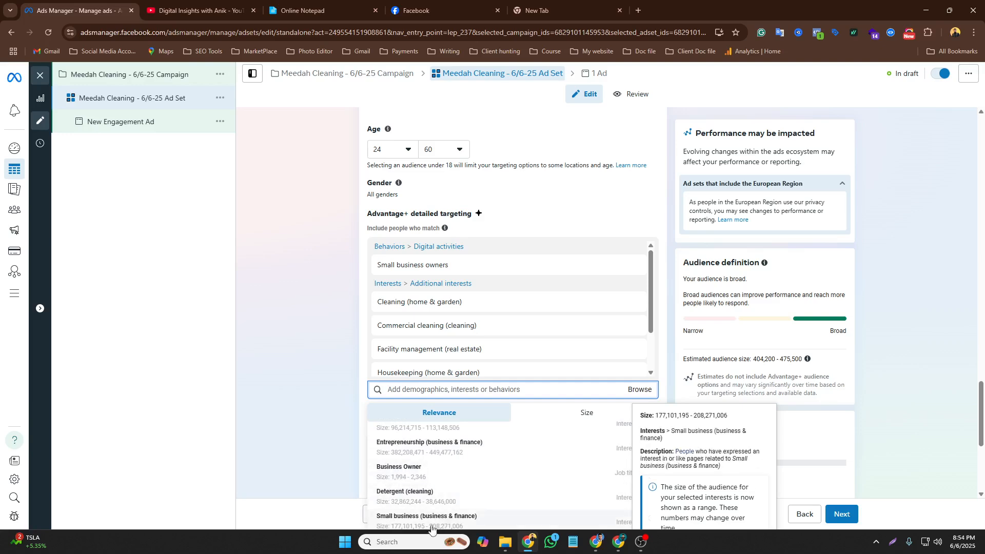
left_click(336, 421)
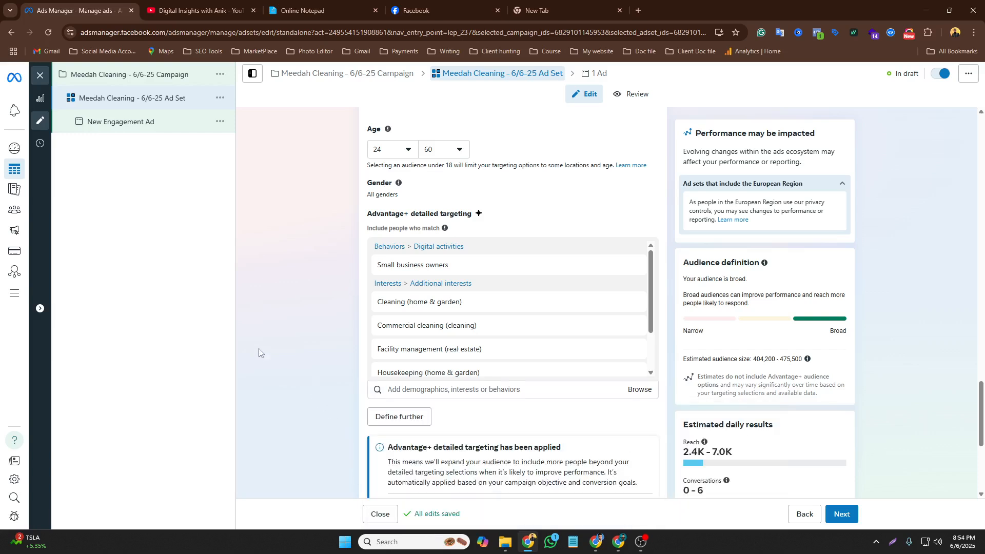
Expand the placement options and switch the ad set to Manual placements
scroll(258, 352, "down", 3)
scroll(275, 351, "down", 2)
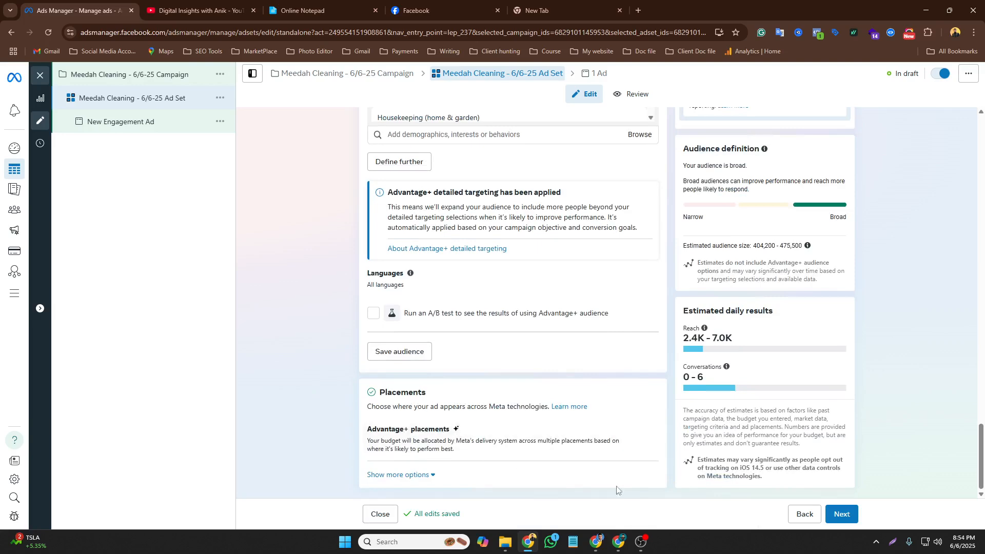
left_click(645, 431)
scroll(519, 443, "down", 1)
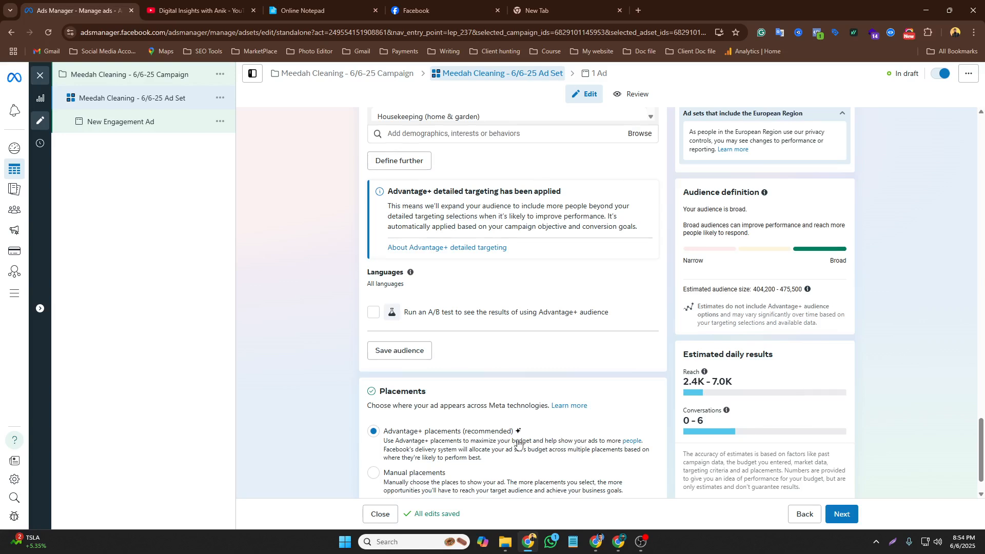
left_click(368, 430)
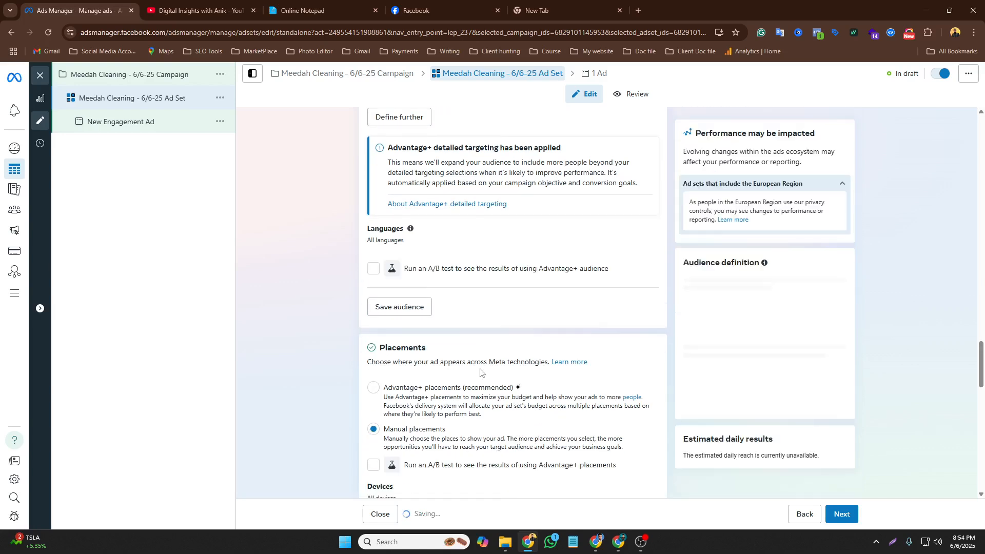
Review the manual placement platforms and placements list, then continue to the ad level
scroll(512, 390, "down", 2)
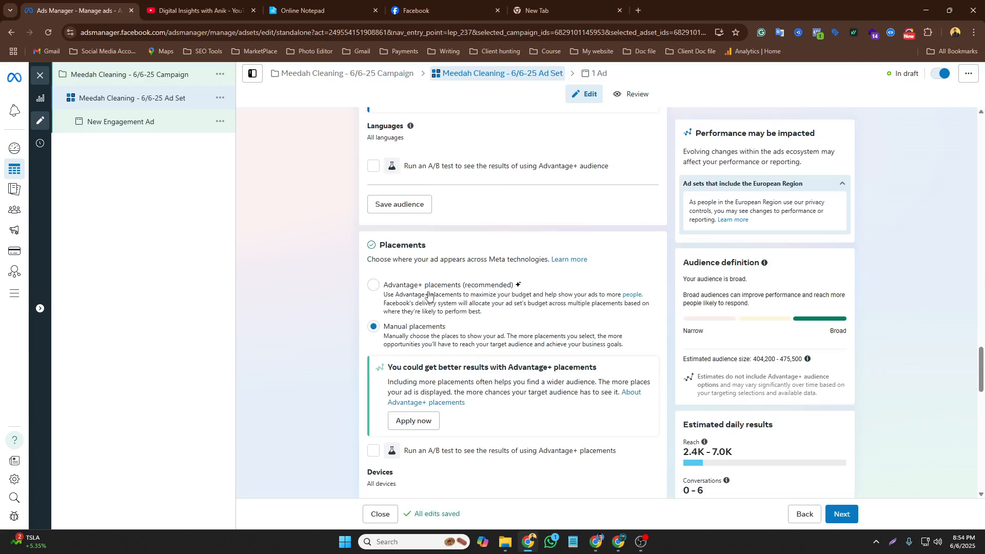
scroll(429, 295, "down", 3)
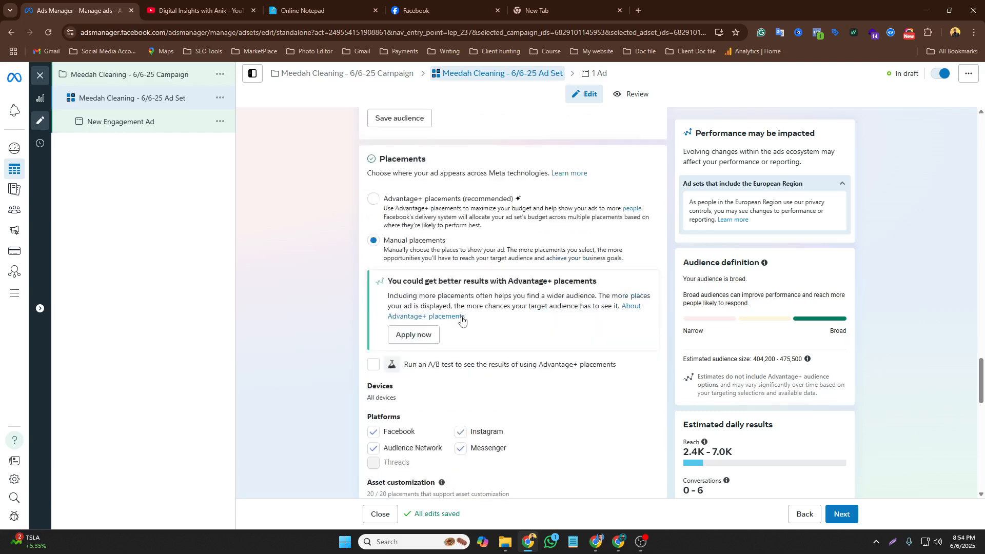
scroll(458, 327, "down", 2)
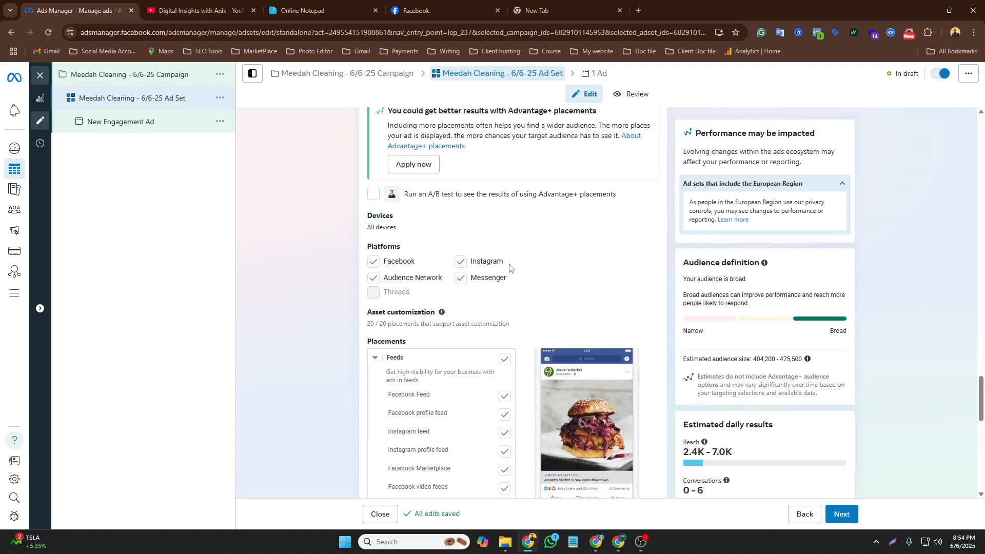
scroll(506, 308, "down", 3)
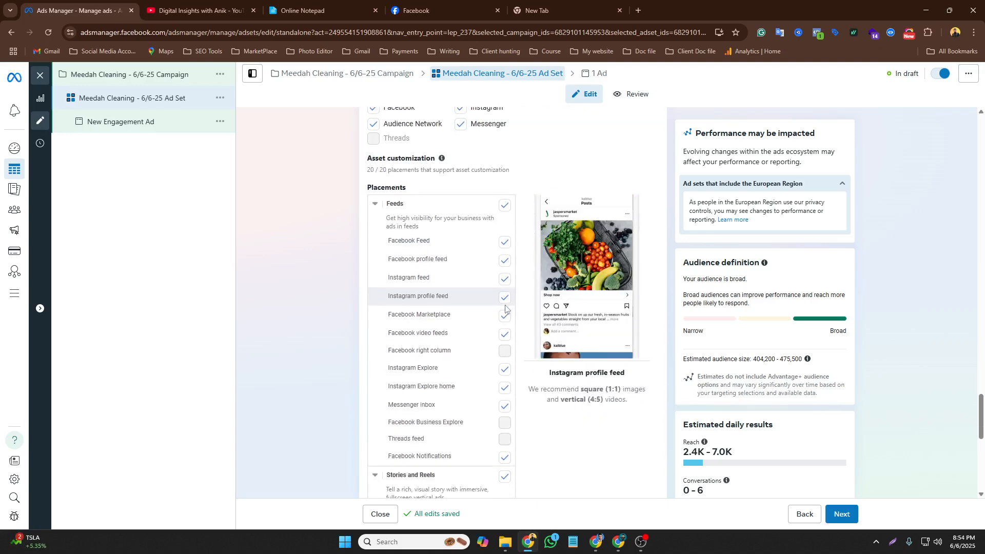
scroll(505, 307, "down", 8)
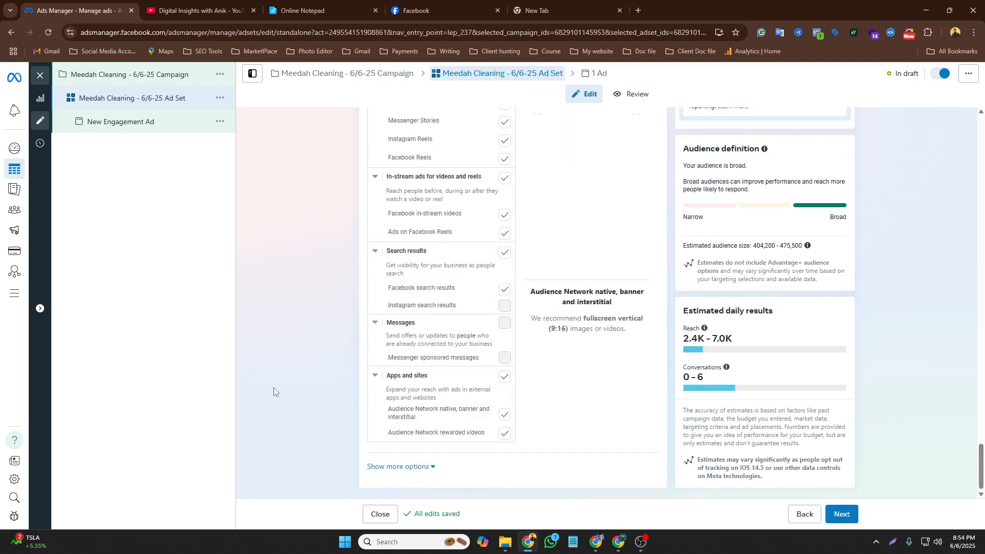
scroll(355, 375, "up", 8)
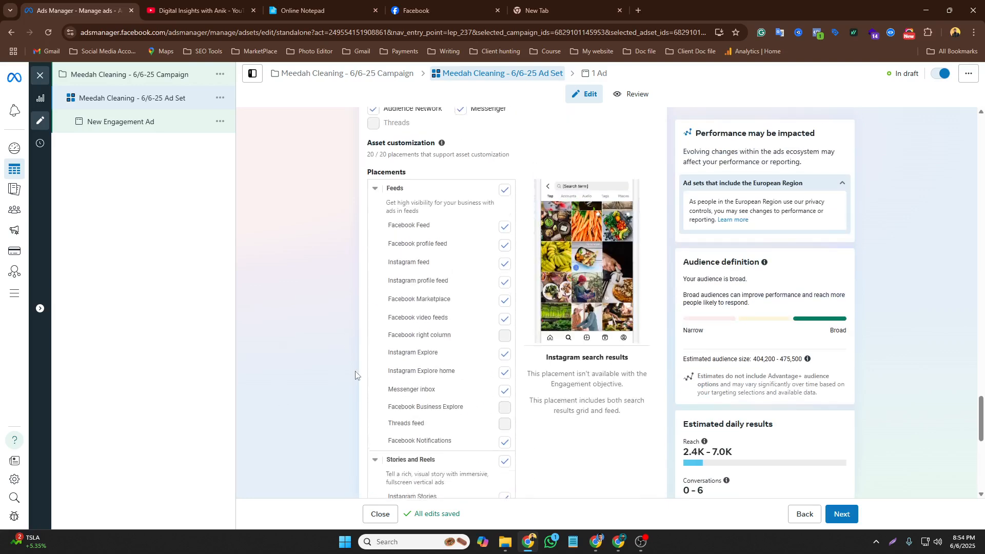
scroll(356, 375, "up", 4)
scroll(322, 321, "up", 2)
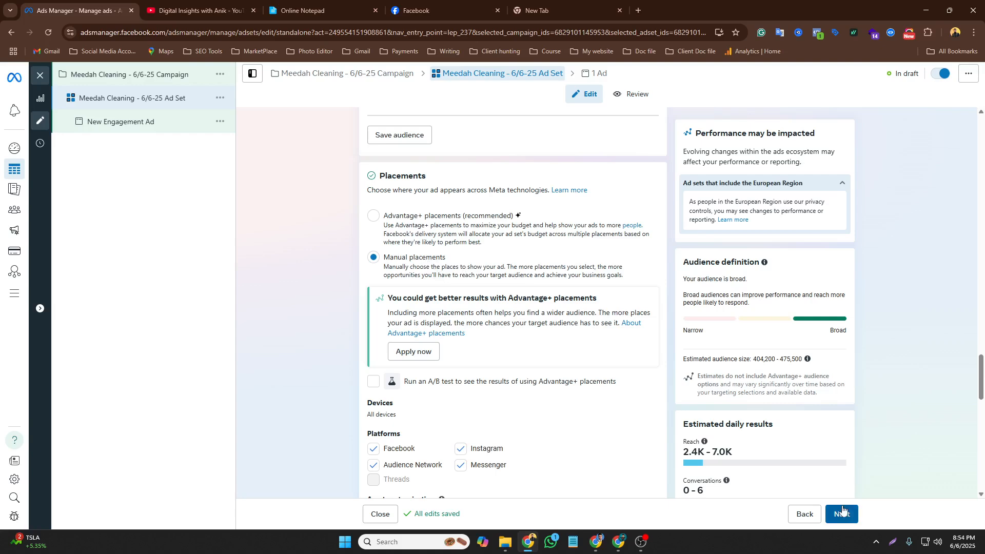
scroll(742, 441, "down", 1)
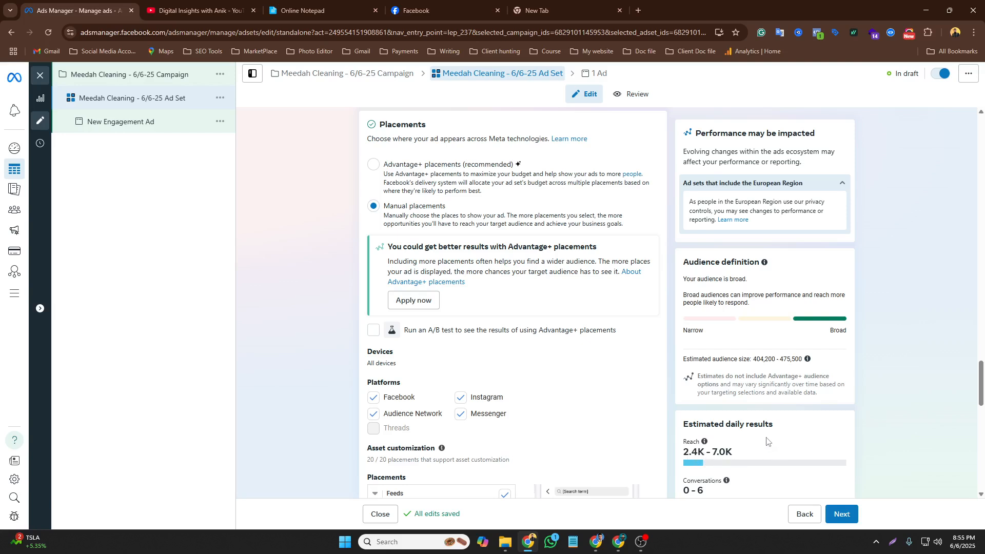
scroll(768, 441, "down", 3)
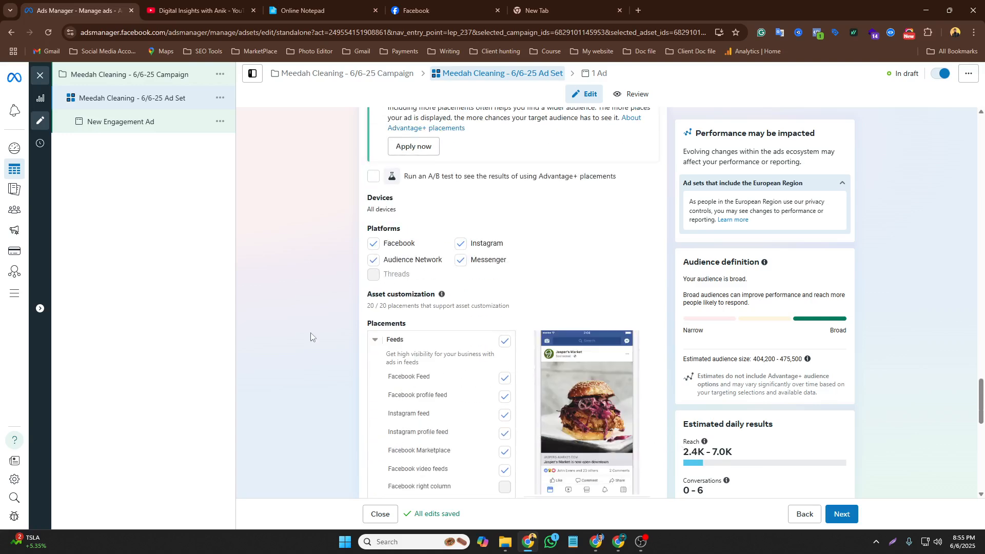
scroll(766, 497, "down", 2)
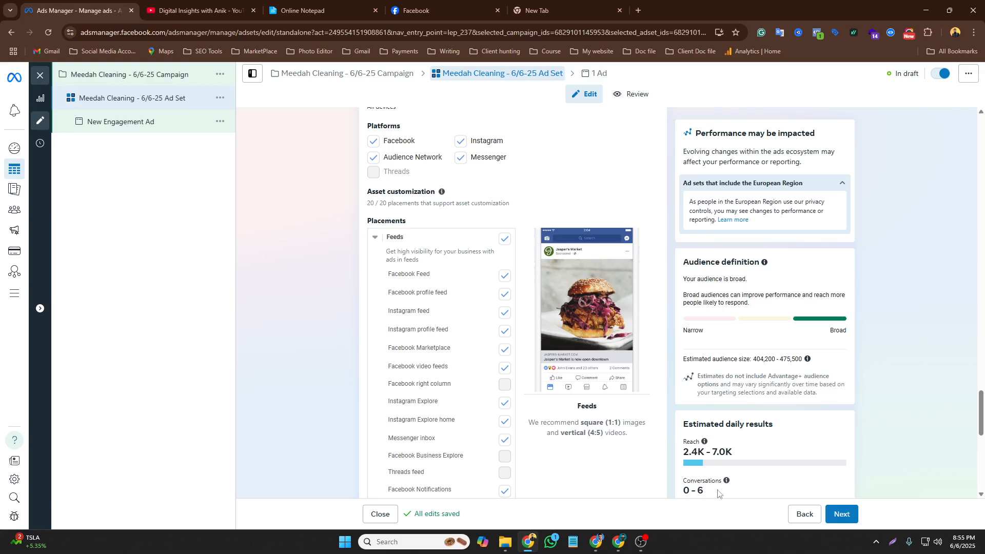
scroll(769, 493, "down", 2)
left_click(841, 514)
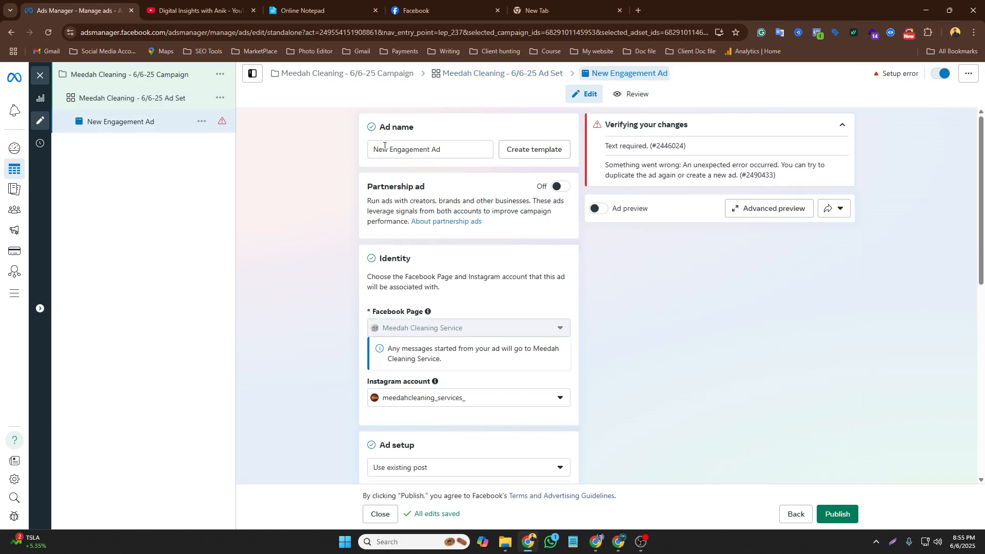
Copy the ad name Meedah Cleaning Ad from the notepad
left_click(308, 10)
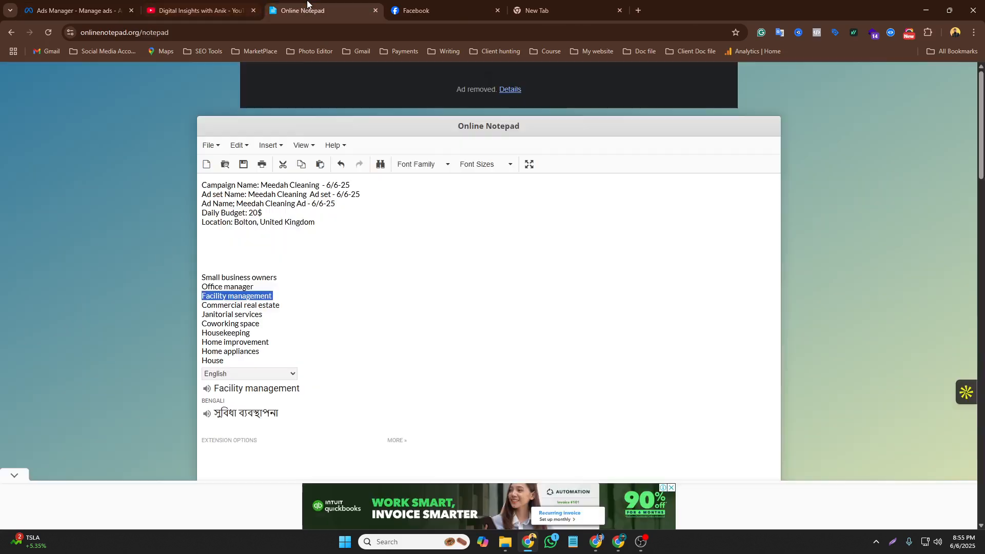
left_click(268, 205)
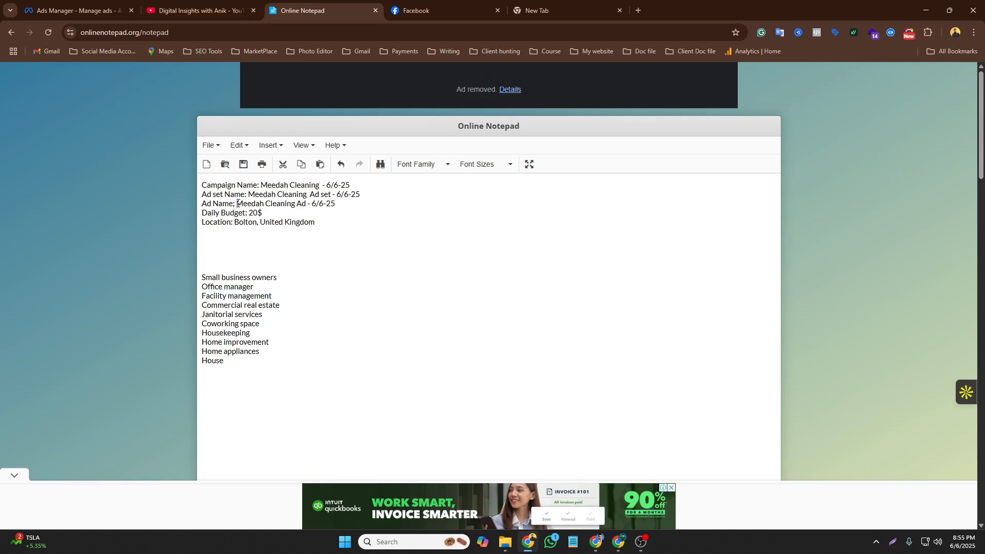
left_click_drag(237, 204, 306, 204)
right_click(305, 204)
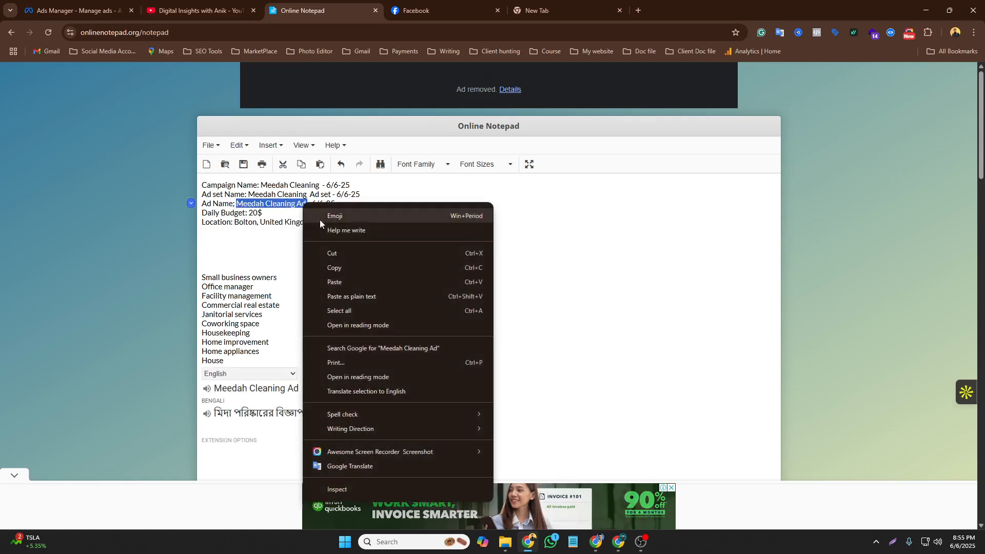
left_click(340, 265)
Rename the ad to Meedah Cleaning Ad by pasting the copied name into the ad name field
left_click(173, 4)
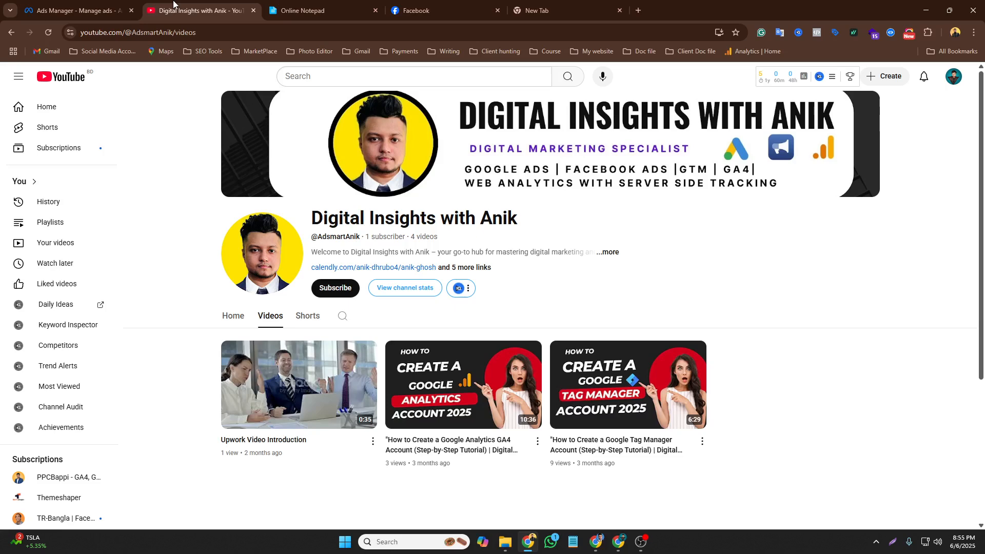
left_click(54, 6)
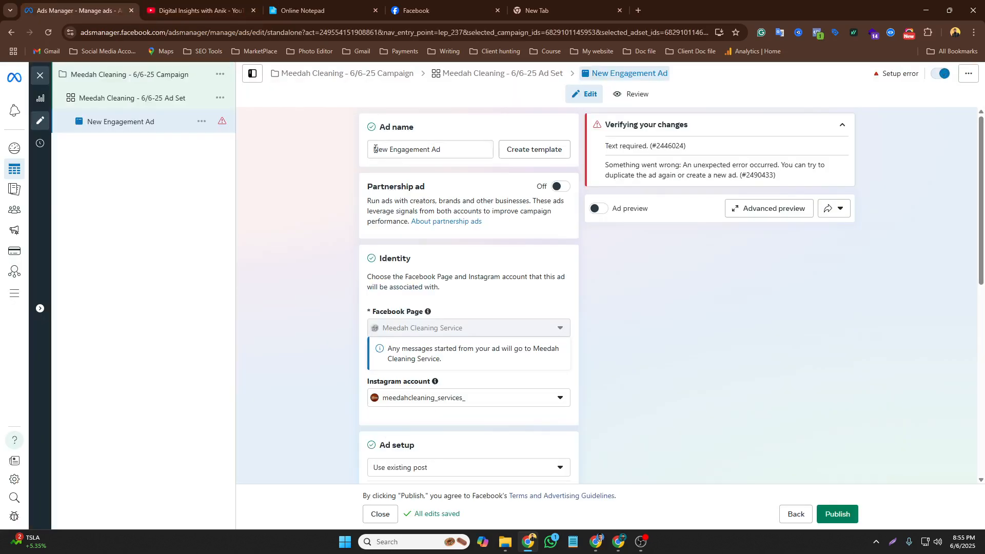
left_click_drag(375, 149, 433, 149)
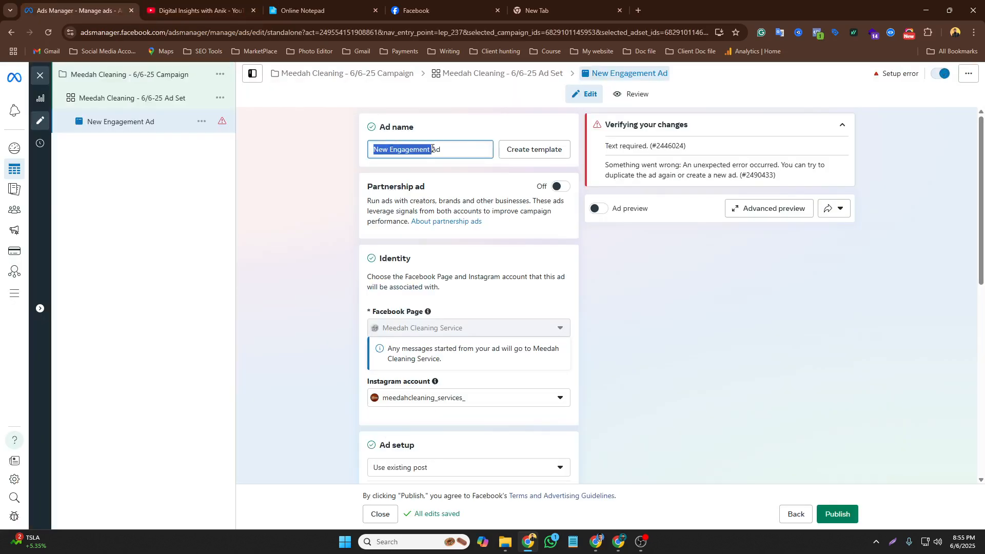
right_click(414, 149)
left_click(442, 236)
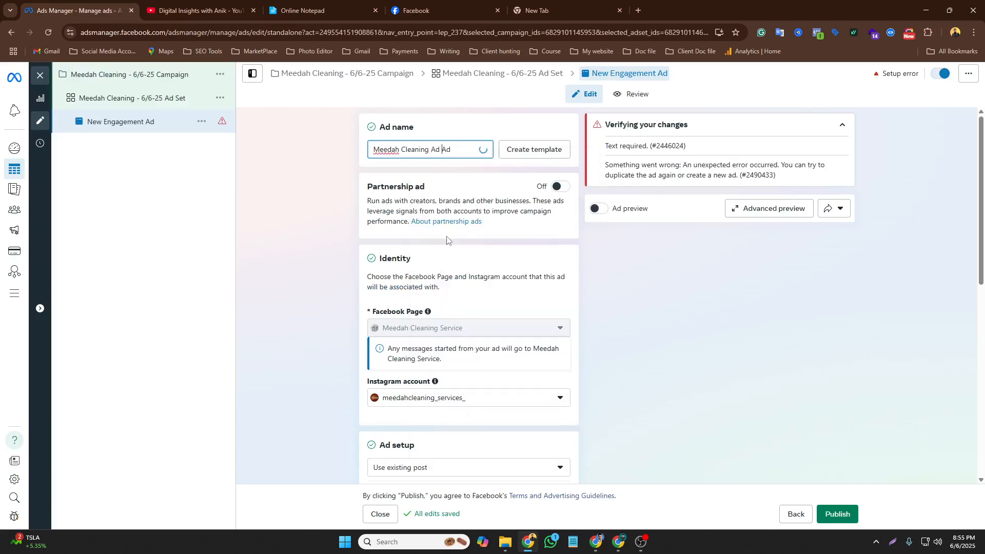
double_click(445, 150)
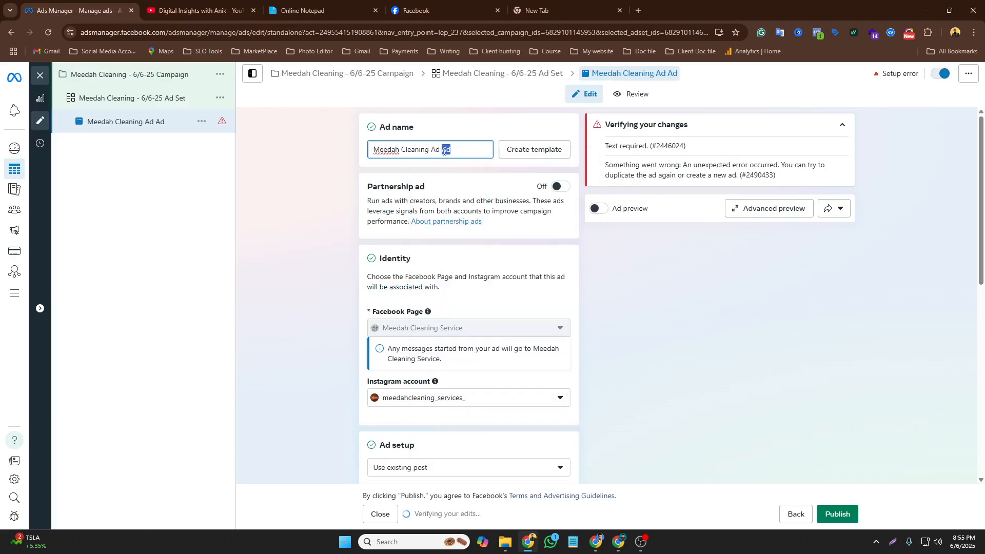
key("BackSpace")
scroll(363, 251, "down", 4)
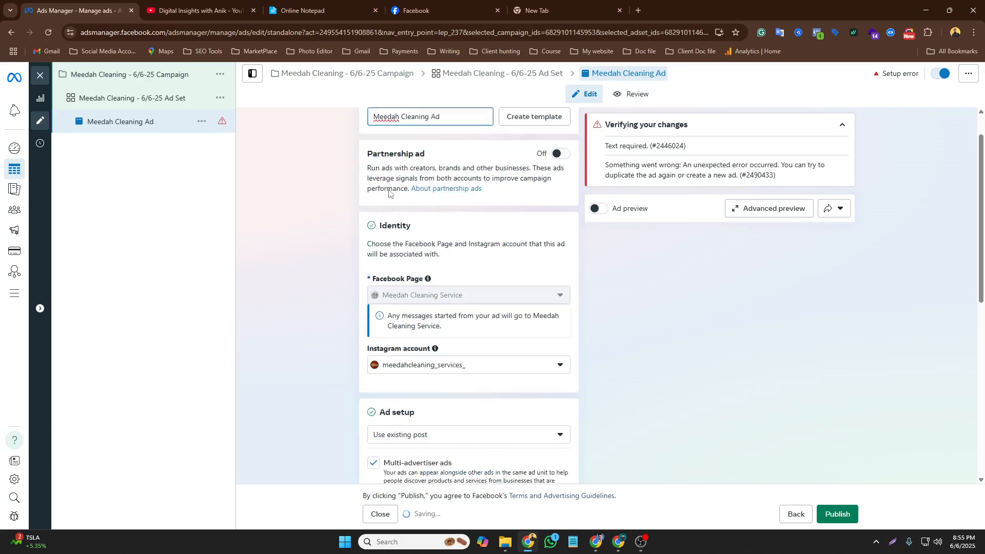
scroll(431, 215, "up", 2)
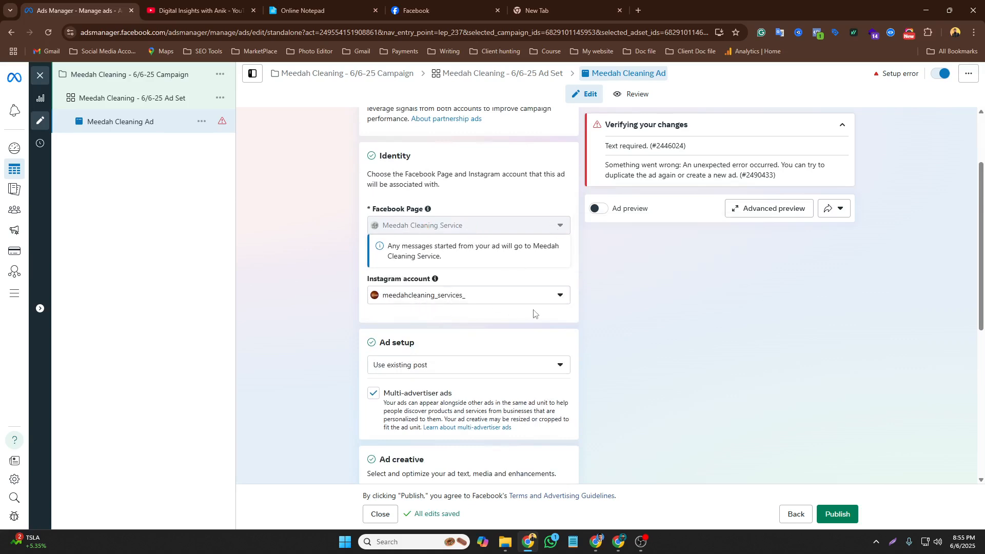
scroll(534, 315, "down", 2)
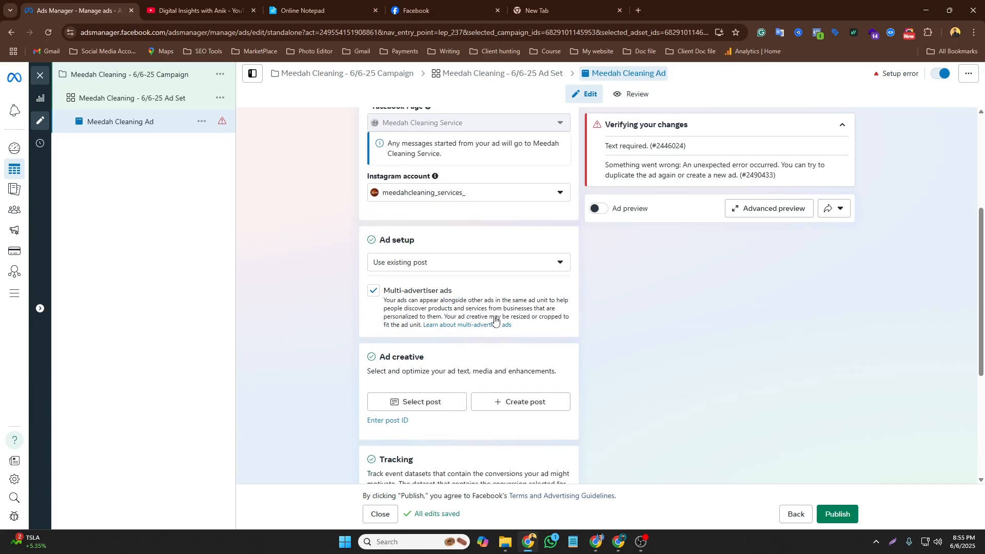
left_click(470, 266)
left_click(430, 286)
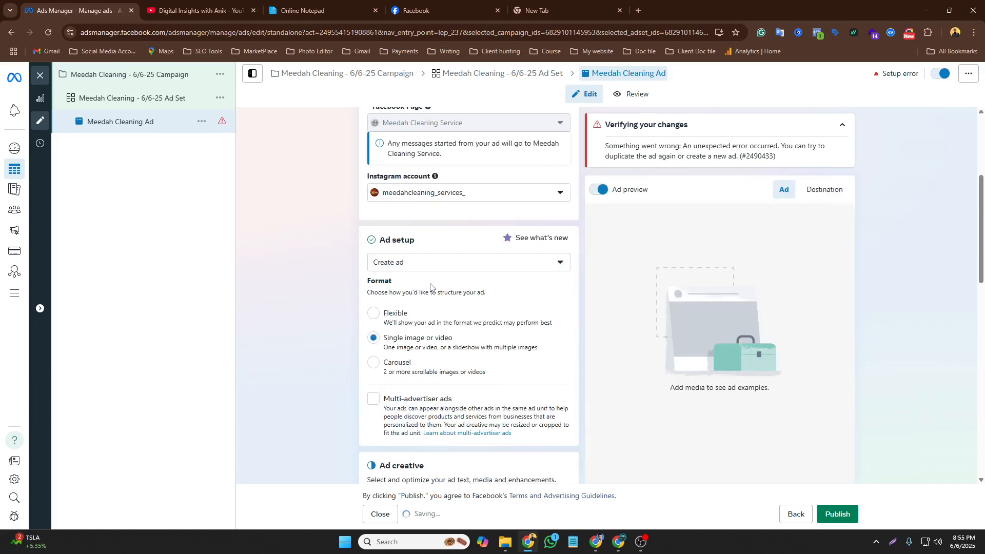
scroll(442, 292, "down", 2)
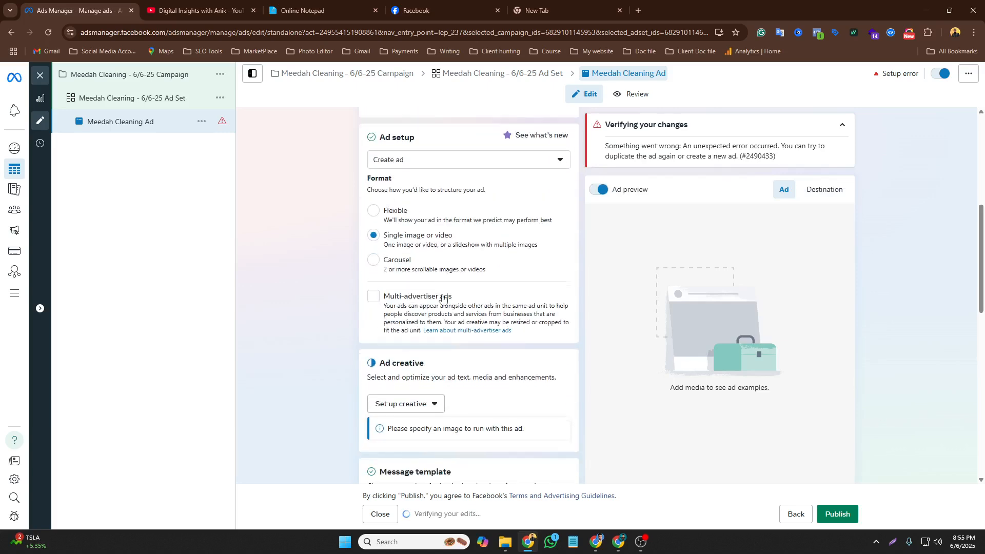
scroll(420, 265, "up", 1)
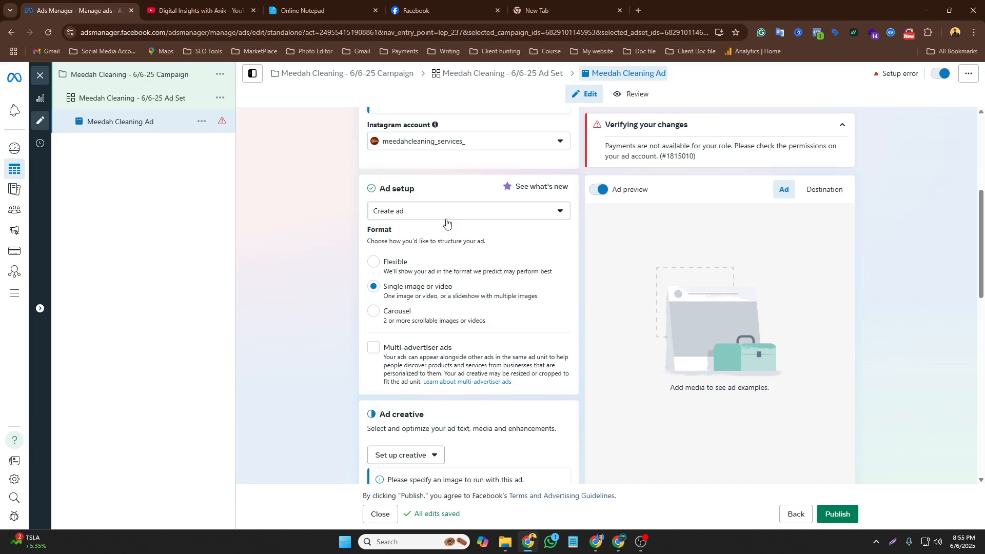
left_click(514, 216)
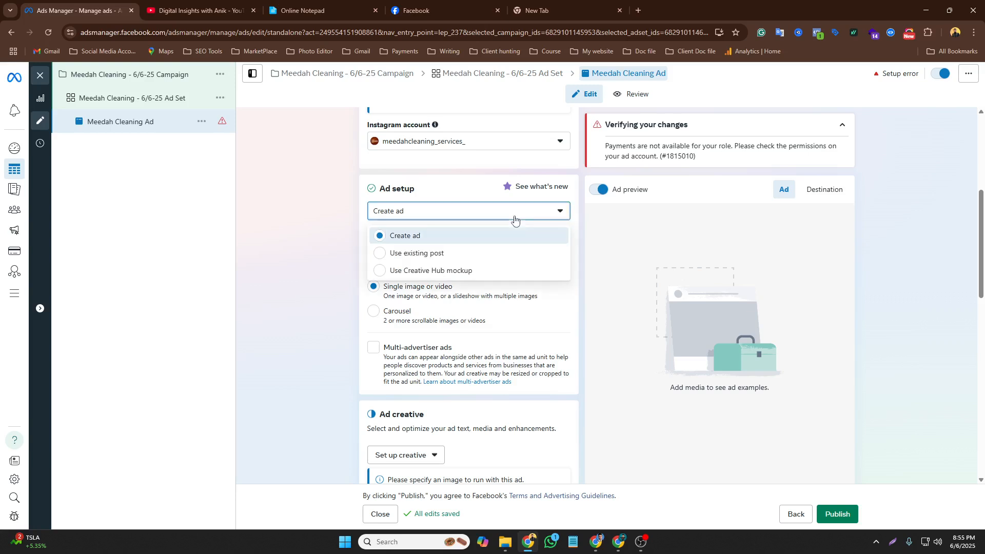
left_click(434, 254)
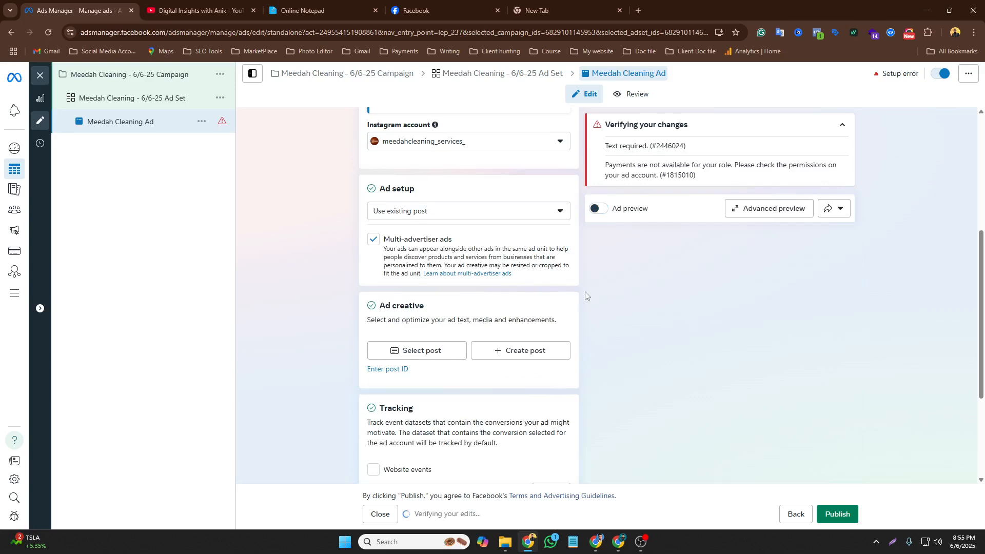
Turn off Multi-advertiser ads in the ad setup
scroll(394, 193, "down", 1)
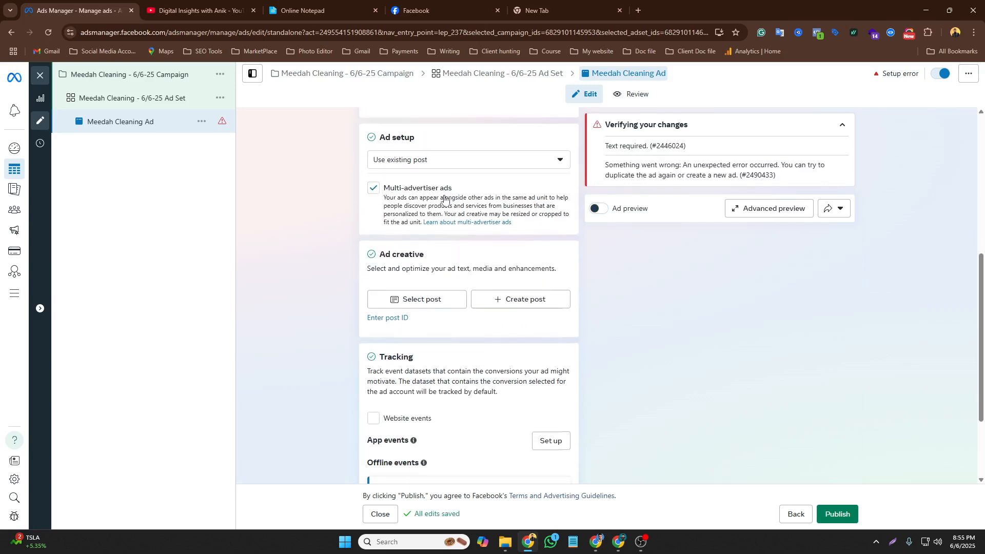
left_click(374, 189)
scroll(624, 259, "down", 2)
scroll(440, 285, "up", 2)
scroll(440, 286, "up", 1)
Select the Oct 5, 2024 cleaning service photo post from the Facebook page as the ad creative
left_click(446, 302)
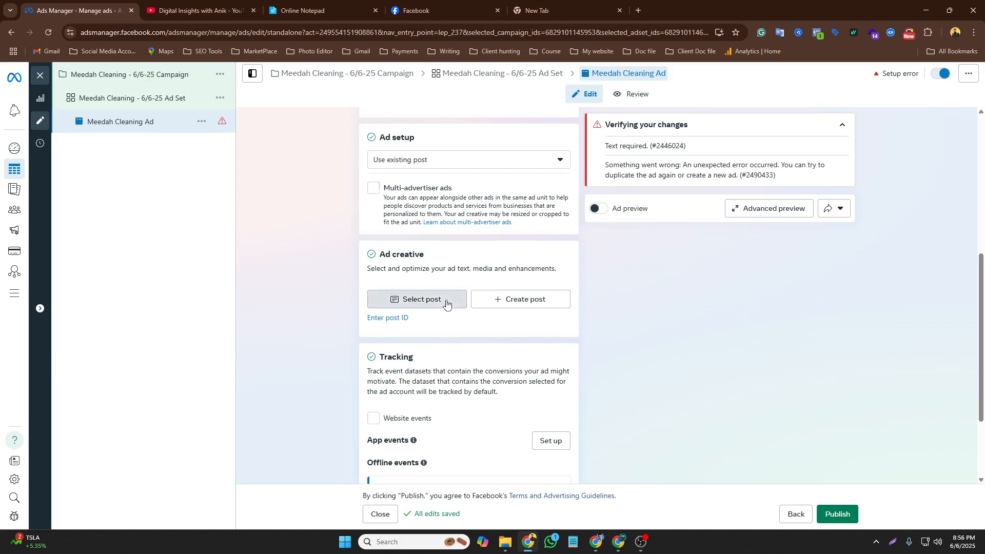
mouse_move(466, 398)
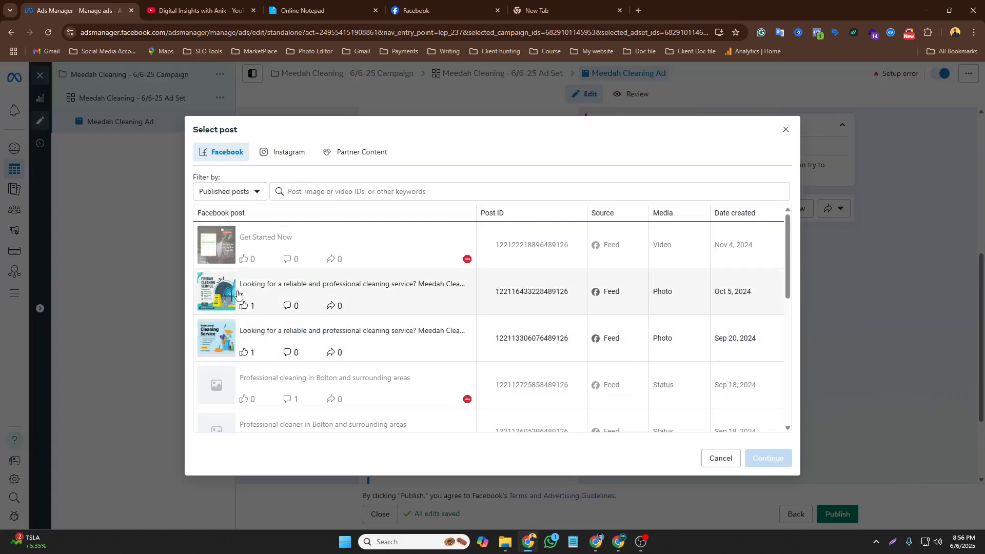
scroll(322, 347, "down", 3)
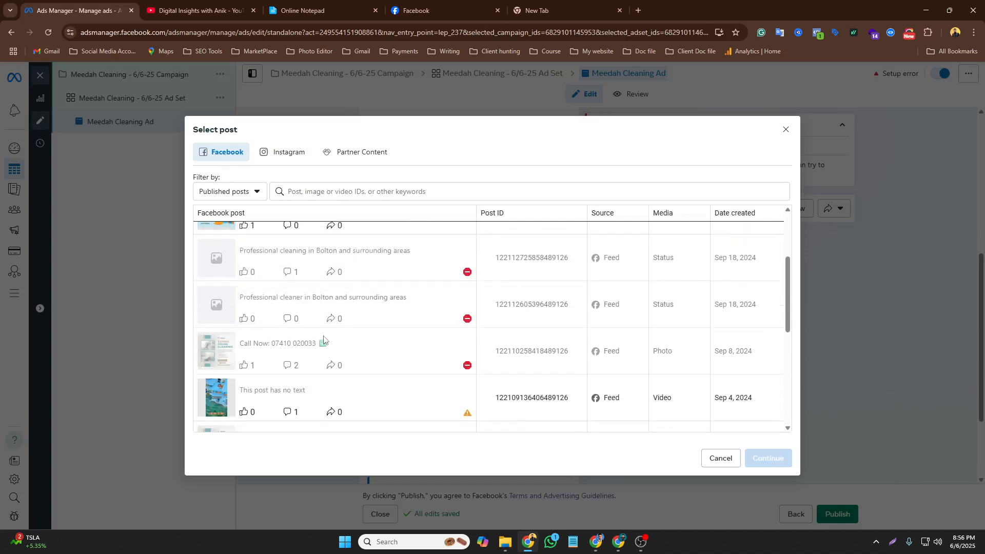
scroll(226, 313, "up", 3)
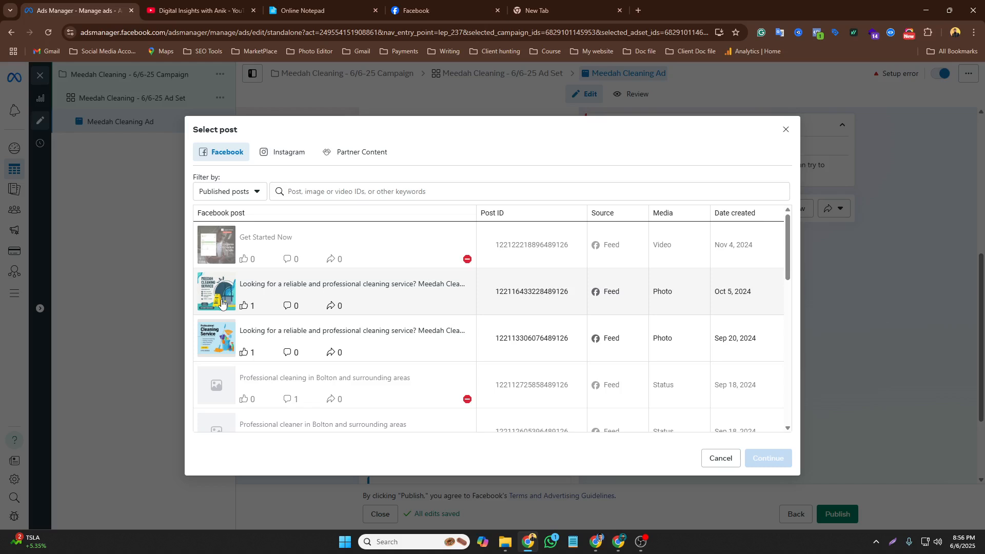
left_click(222, 303)
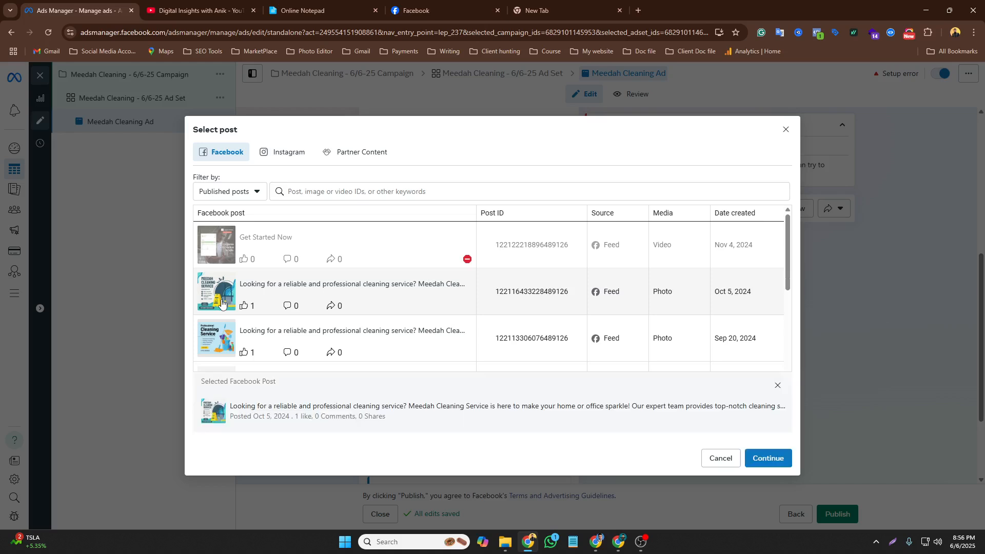
left_click(755, 463)
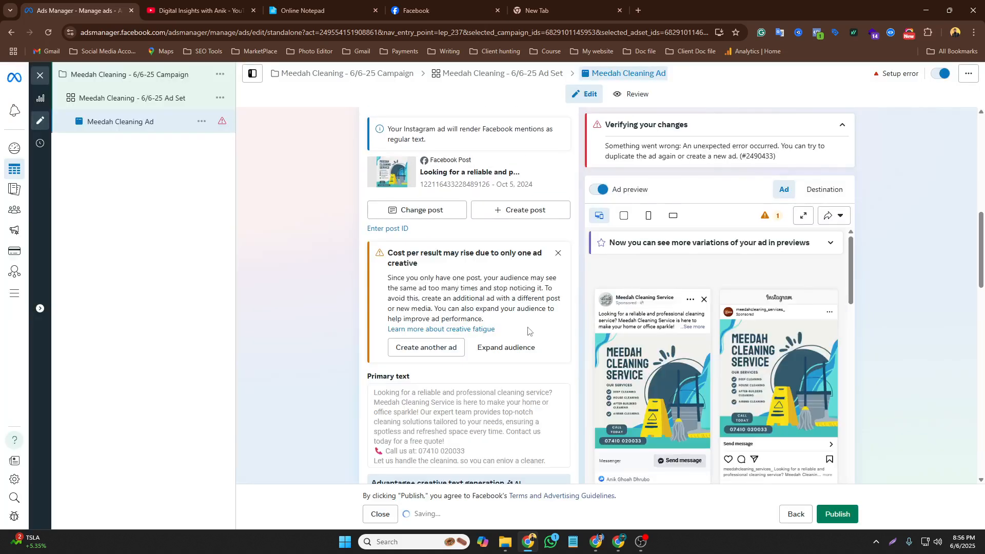
scroll(508, 286, "down", 4)
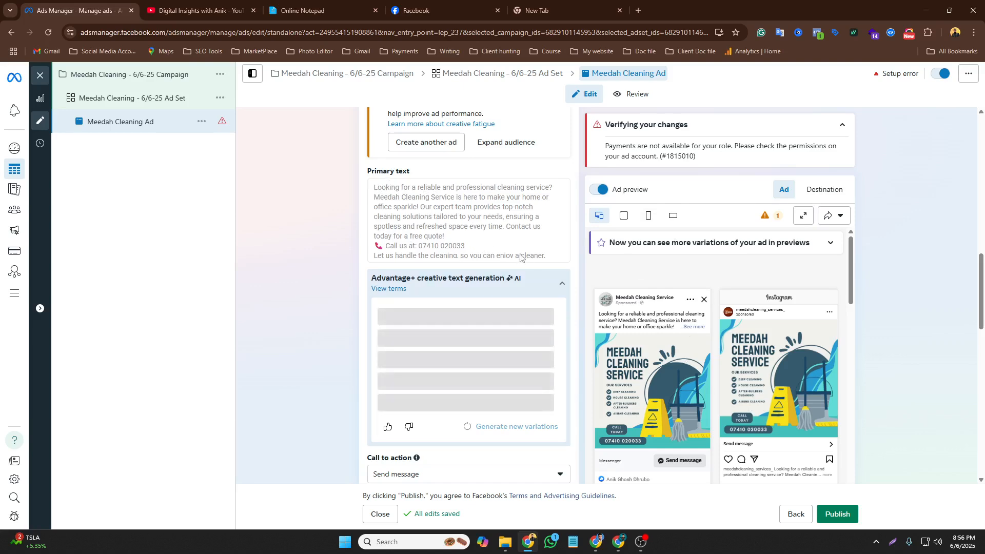
Set the ad's call to action to Send message
scroll(528, 266, "down", 4)
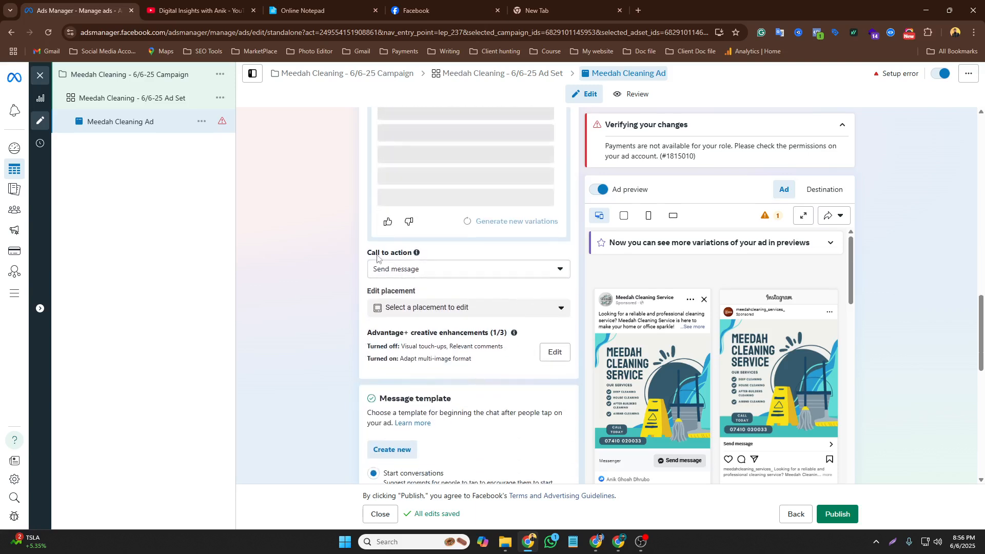
left_click(515, 271)
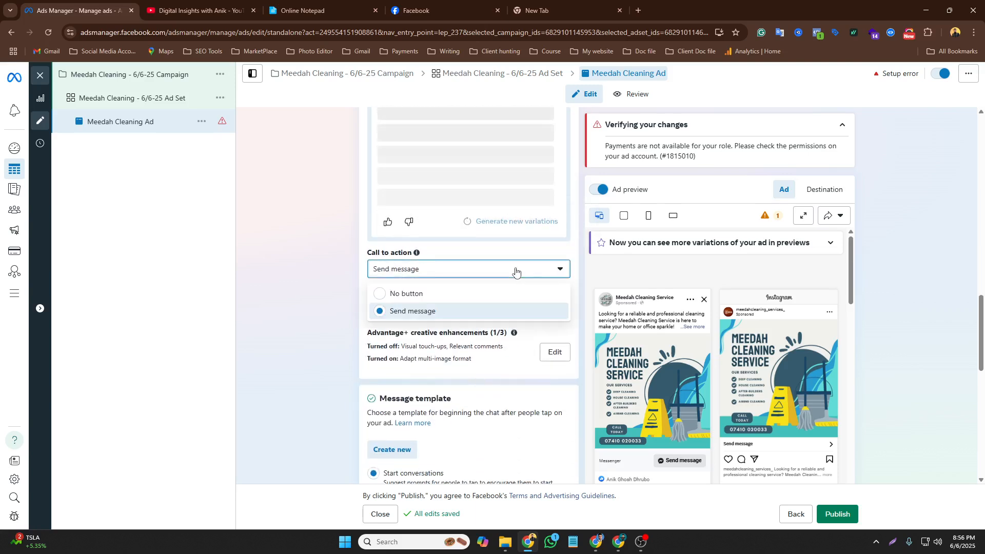
left_click(408, 312)
Review the message template, tracking settings and the ad previews across placements and the destination
scroll(415, 334, "down", 2)
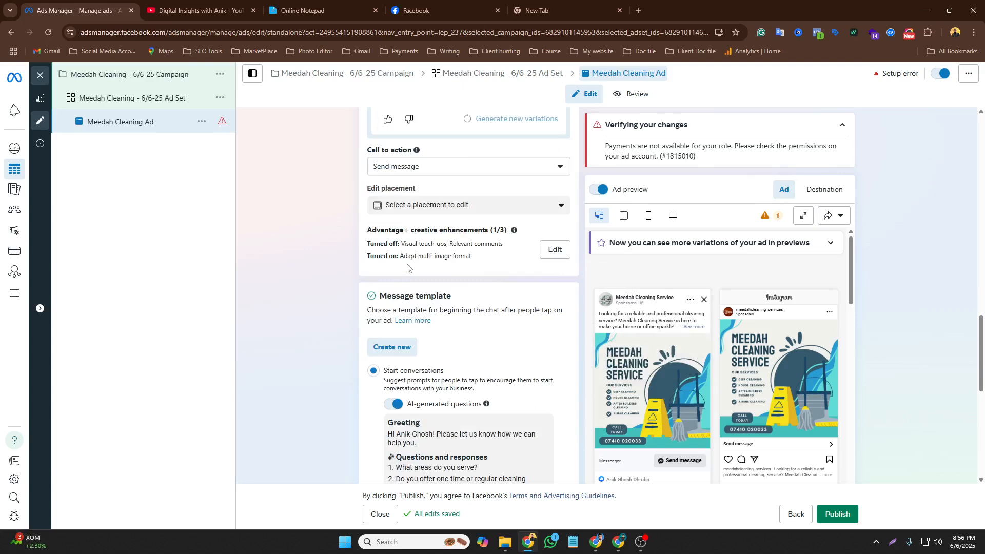
scroll(516, 300, "down", 3)
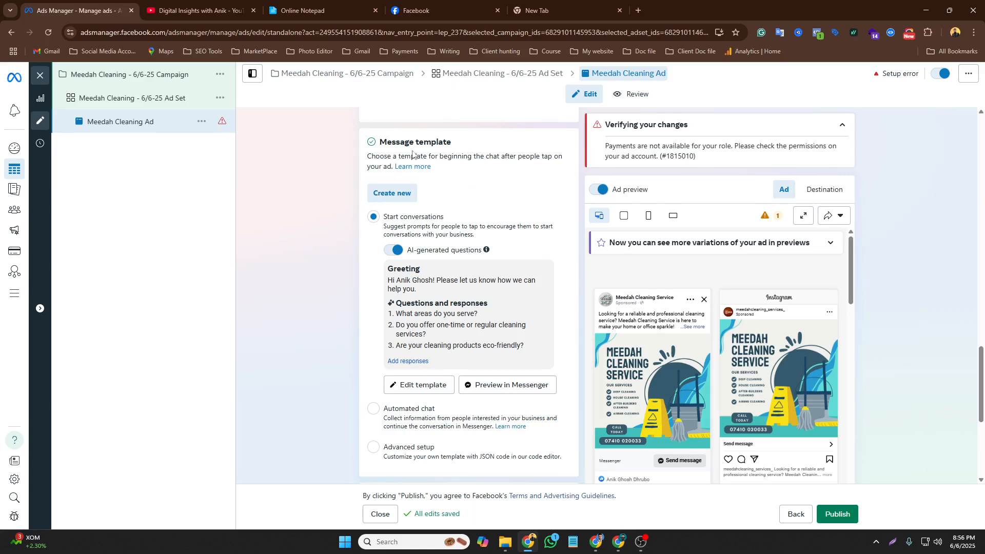
scroll(450, 297, "down", 1)
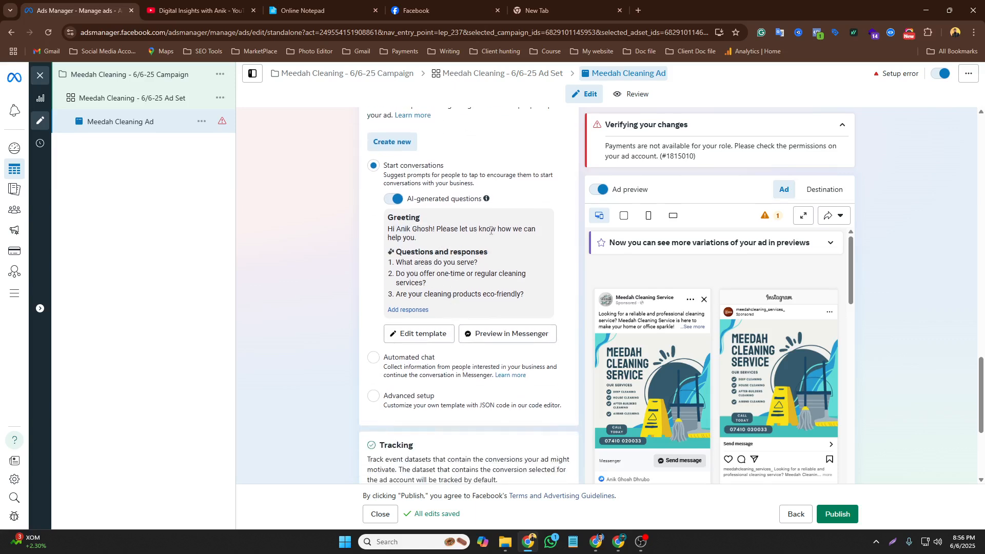
scroll(460, 257, "down", 2)
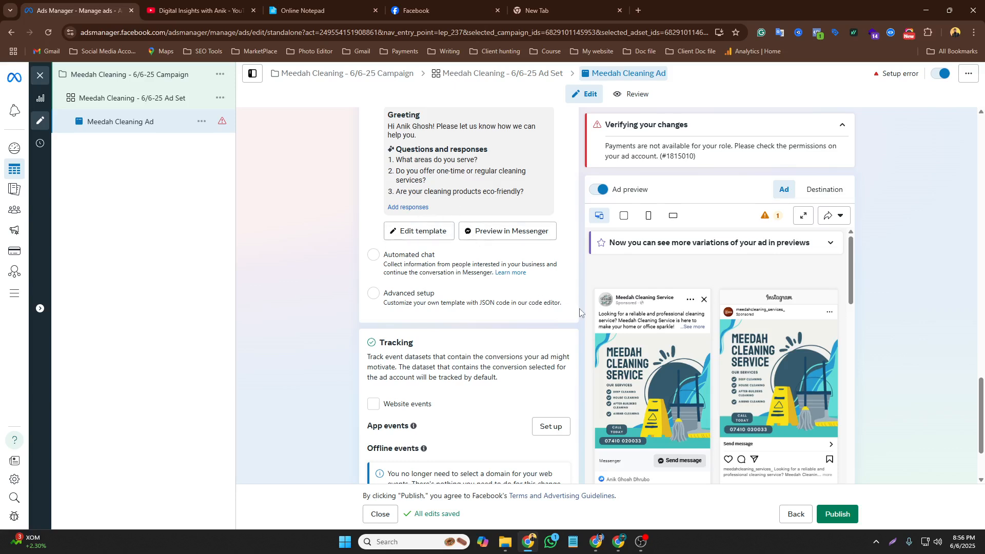
scroll(580, 309, "down", 2)
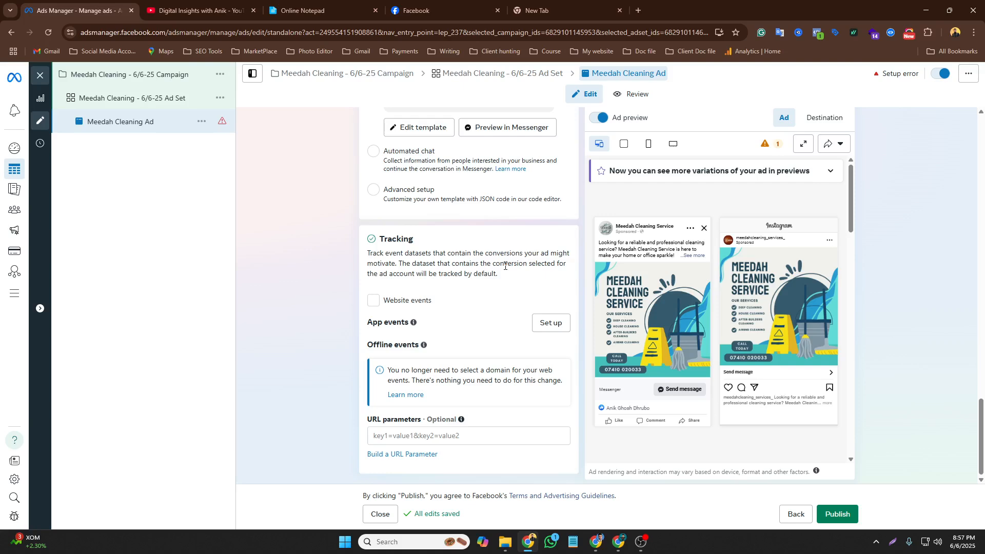
scroll(508, 285, "up", 3)
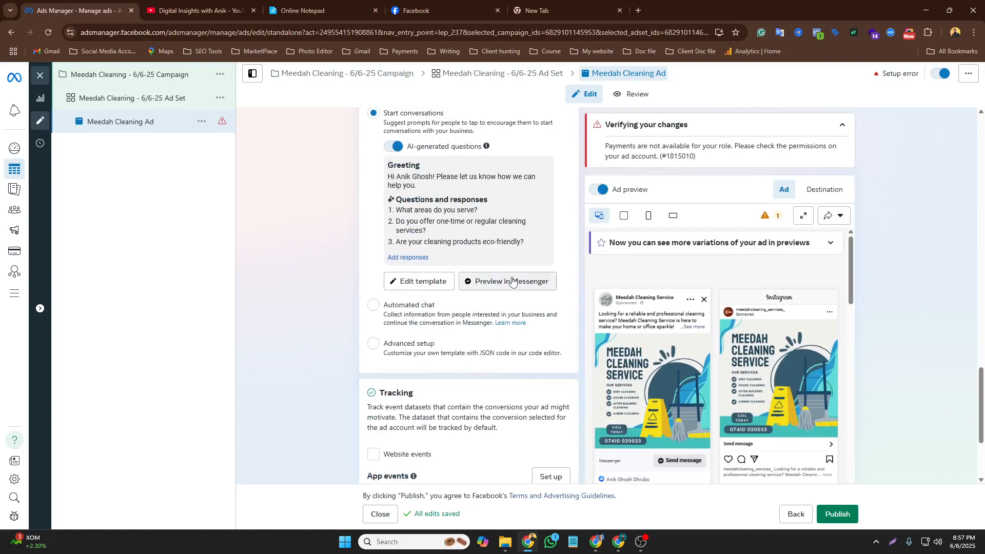
scroll(512, 281, "up", 4)
scroll(512, 281, "down", 7)
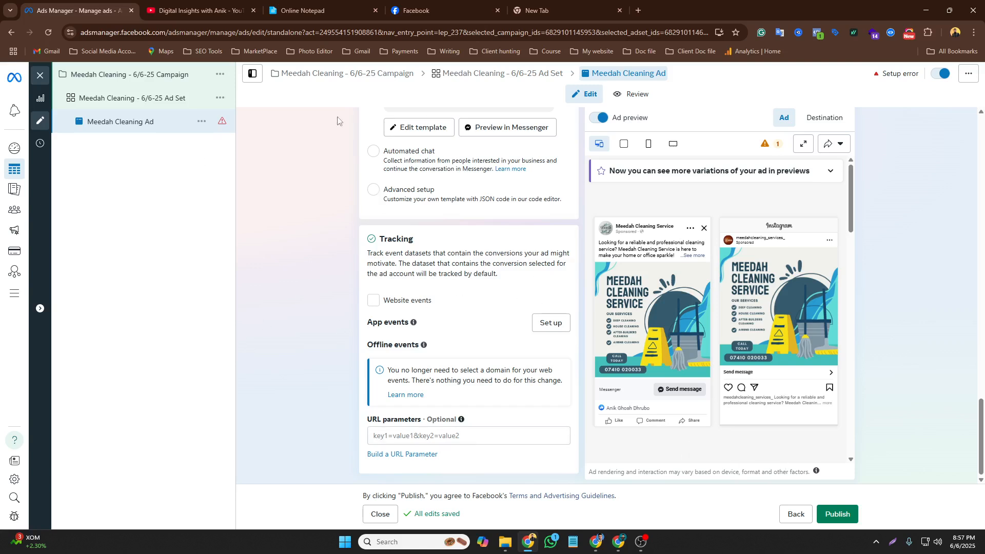
scroll(523, 338, "up", 9)
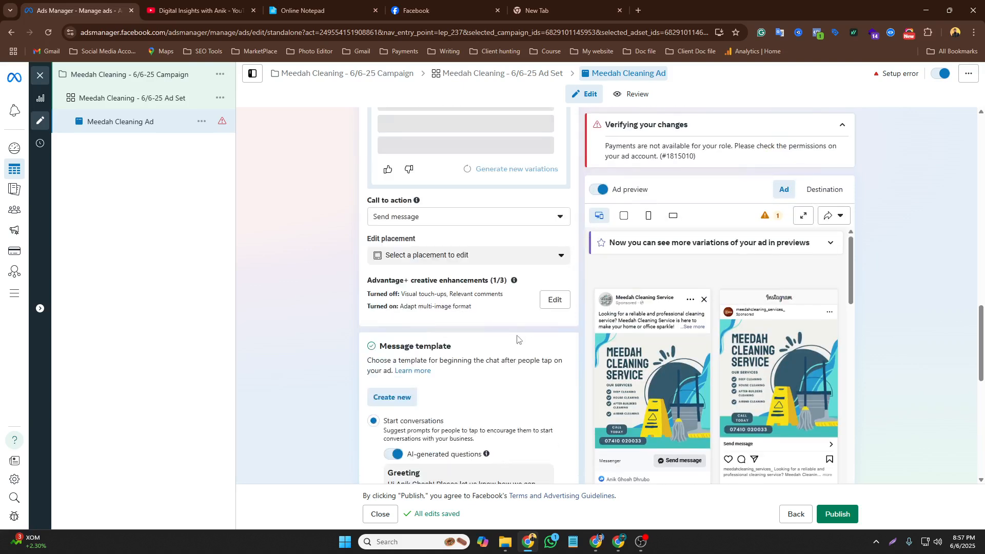
scroll(522, 338, "down", 5)
scroll(764, 359, "down", 5)
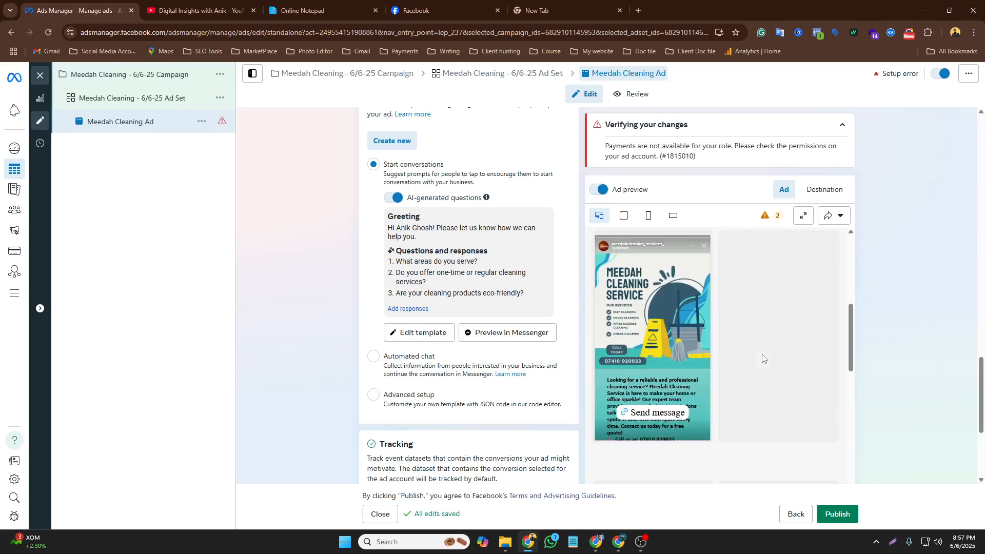
scroll(770, 354, "down", 2)
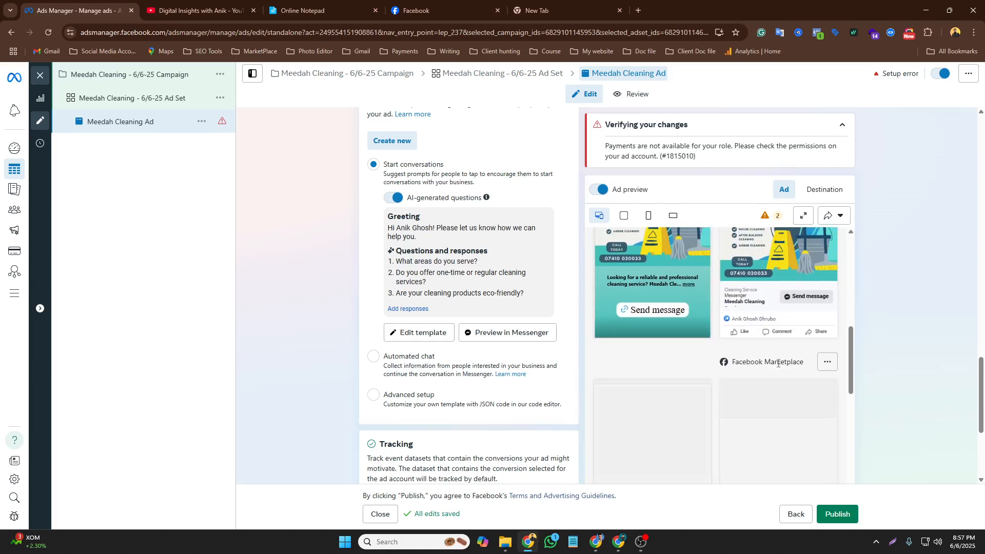
scroll(778, 364, "down", 5)
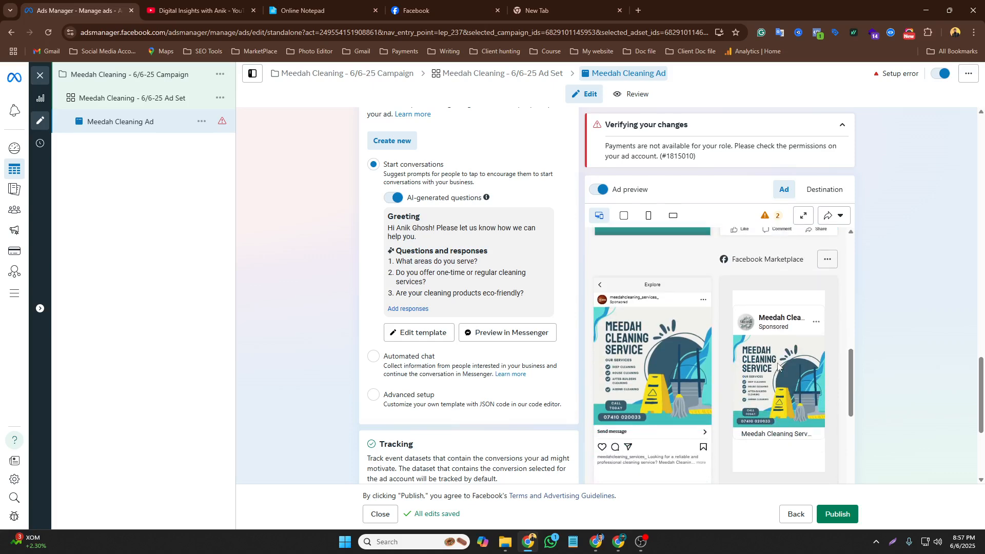
scroll(778, 366, "down", 4)
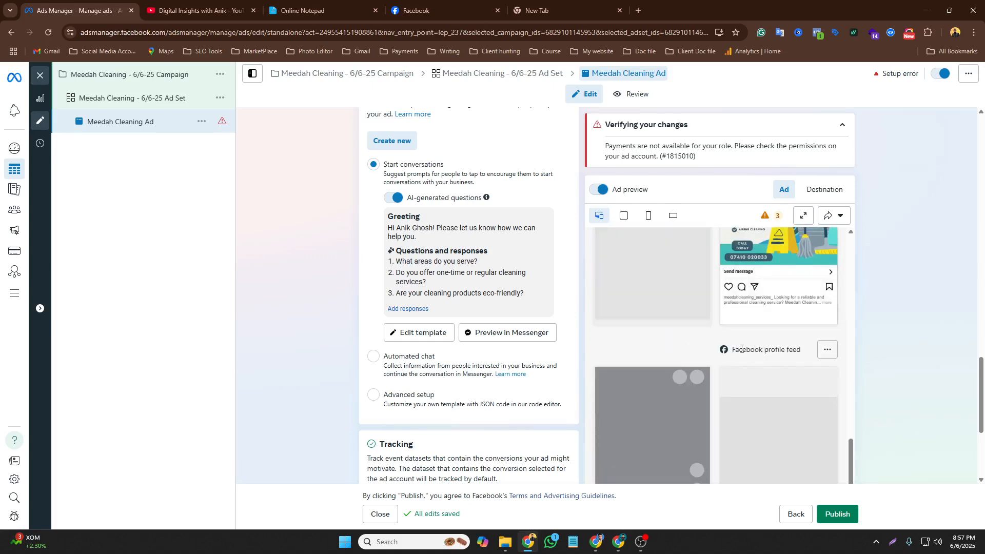
scroll(750, 361, "down", 2)
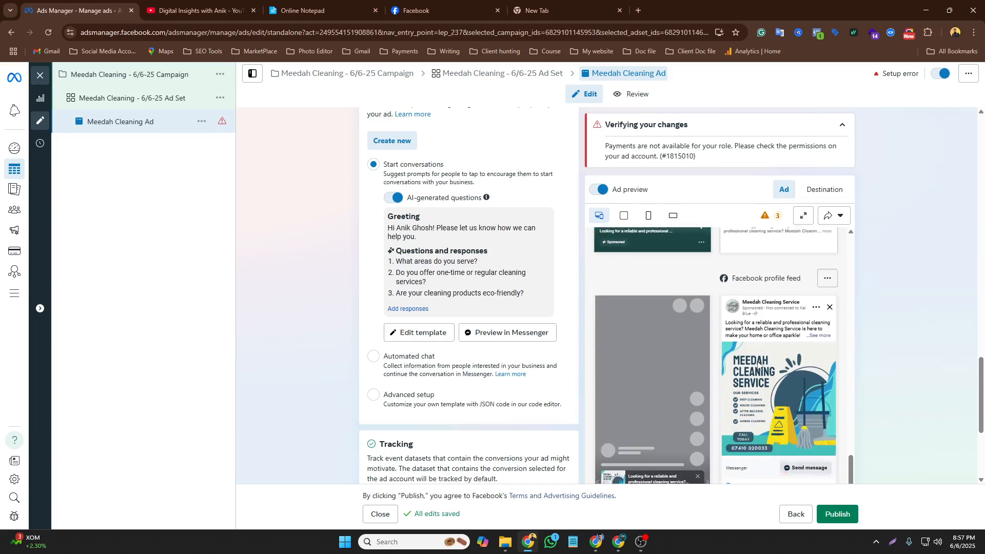
left_click(824, 191)
left_click(790, 194)
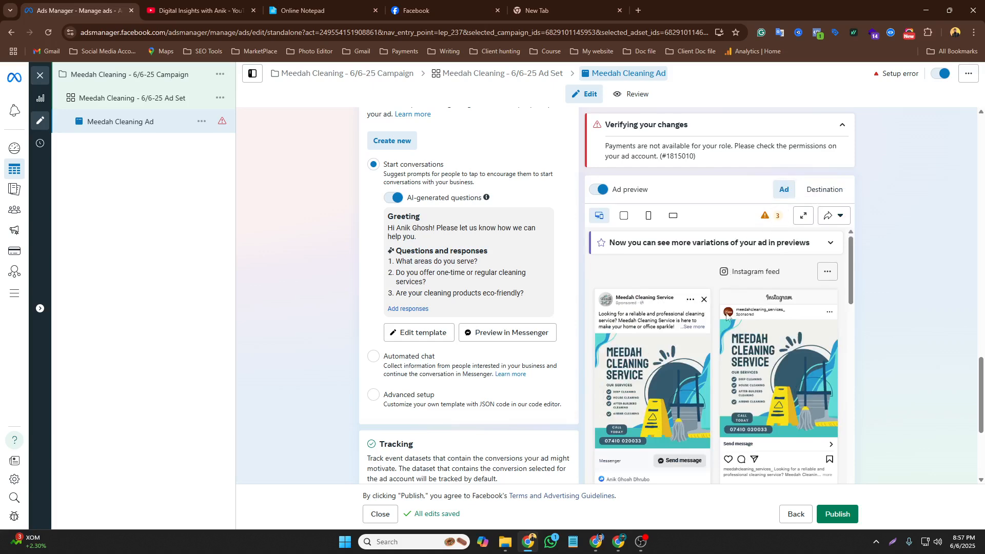
scroll(501, 341, "down", 4)
mouse_move(758, 385)
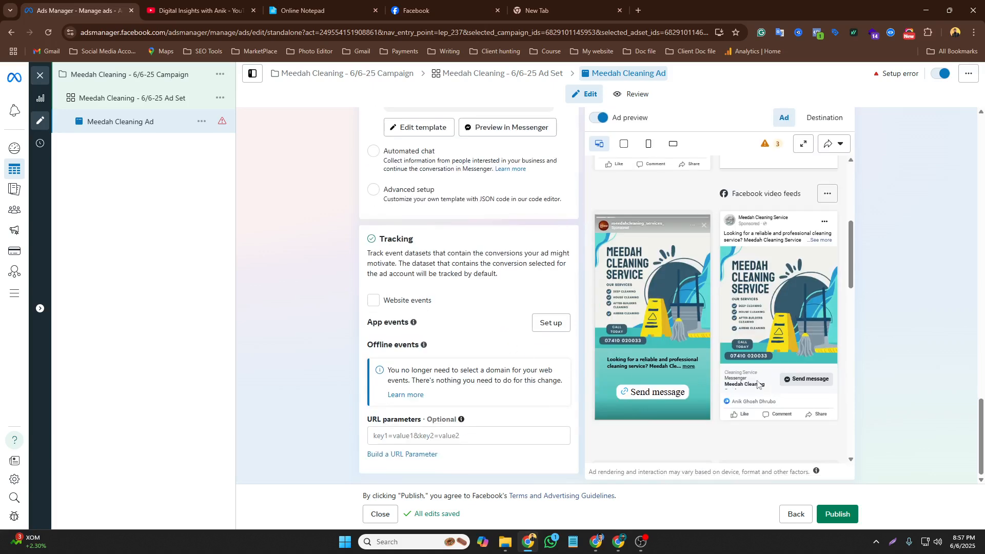
scroll(770, 380, "up", 5)
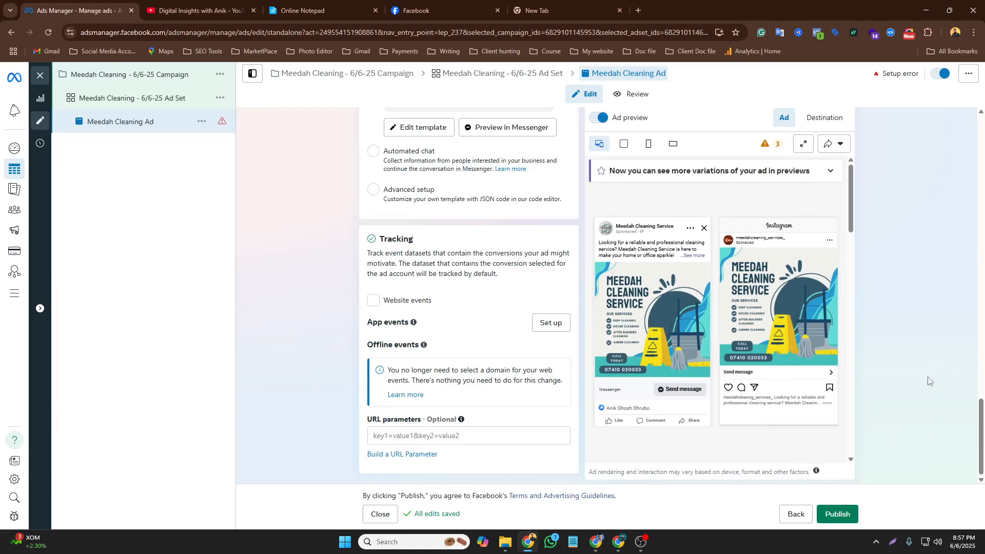
Try to publish the ad, then dismiss the dialog that opens
left_click(855, 521)
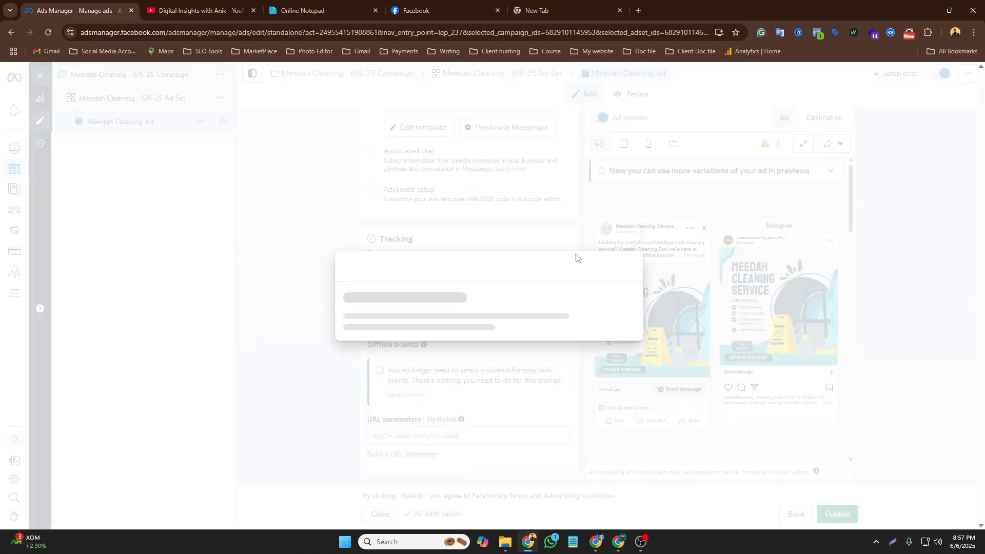
left_click(629, 164)
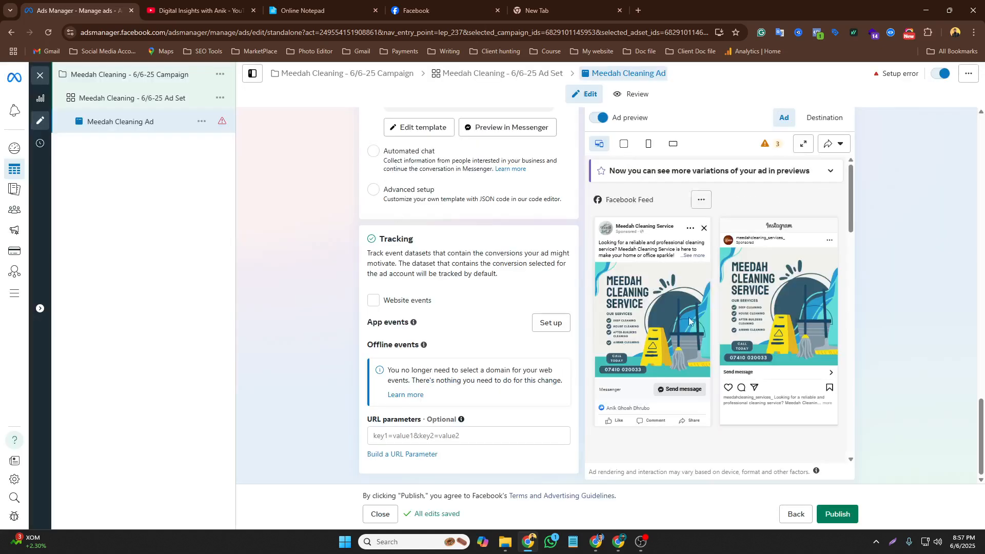
scroll(810, 354, "up", 5)
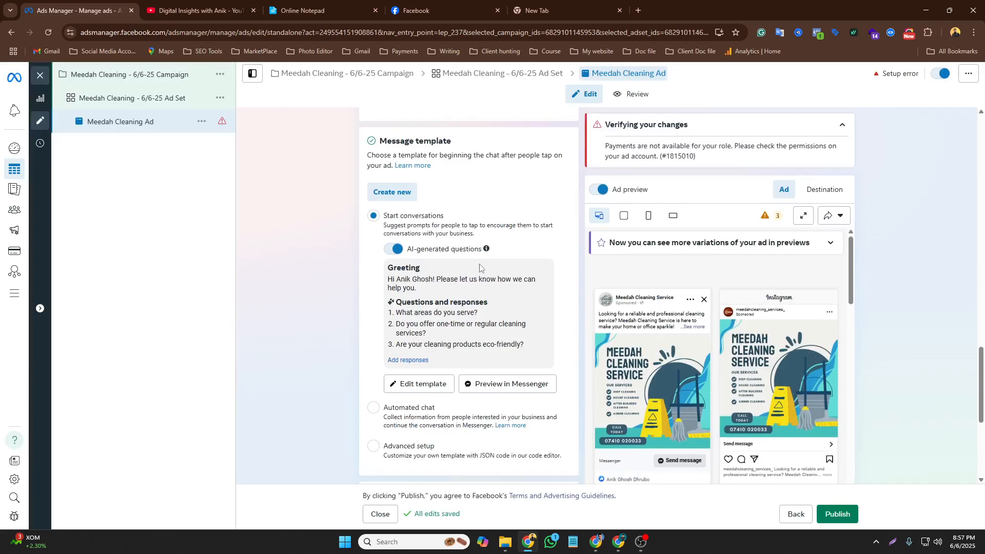